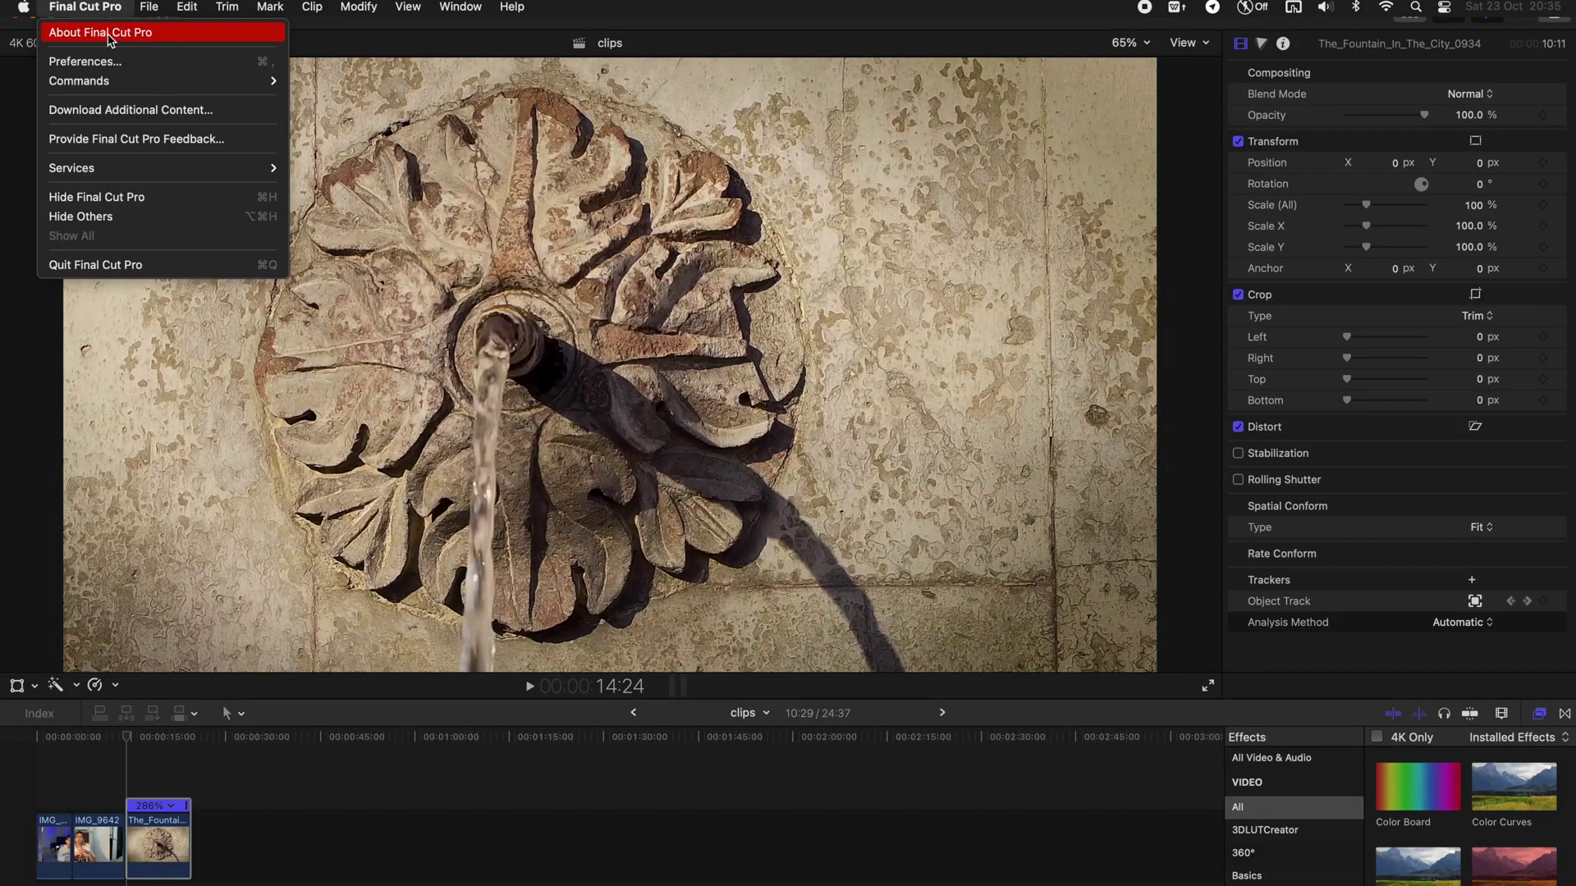
Step: Check the app's version information, then move to a later frame of the fountain clip
left_click(109, 33)
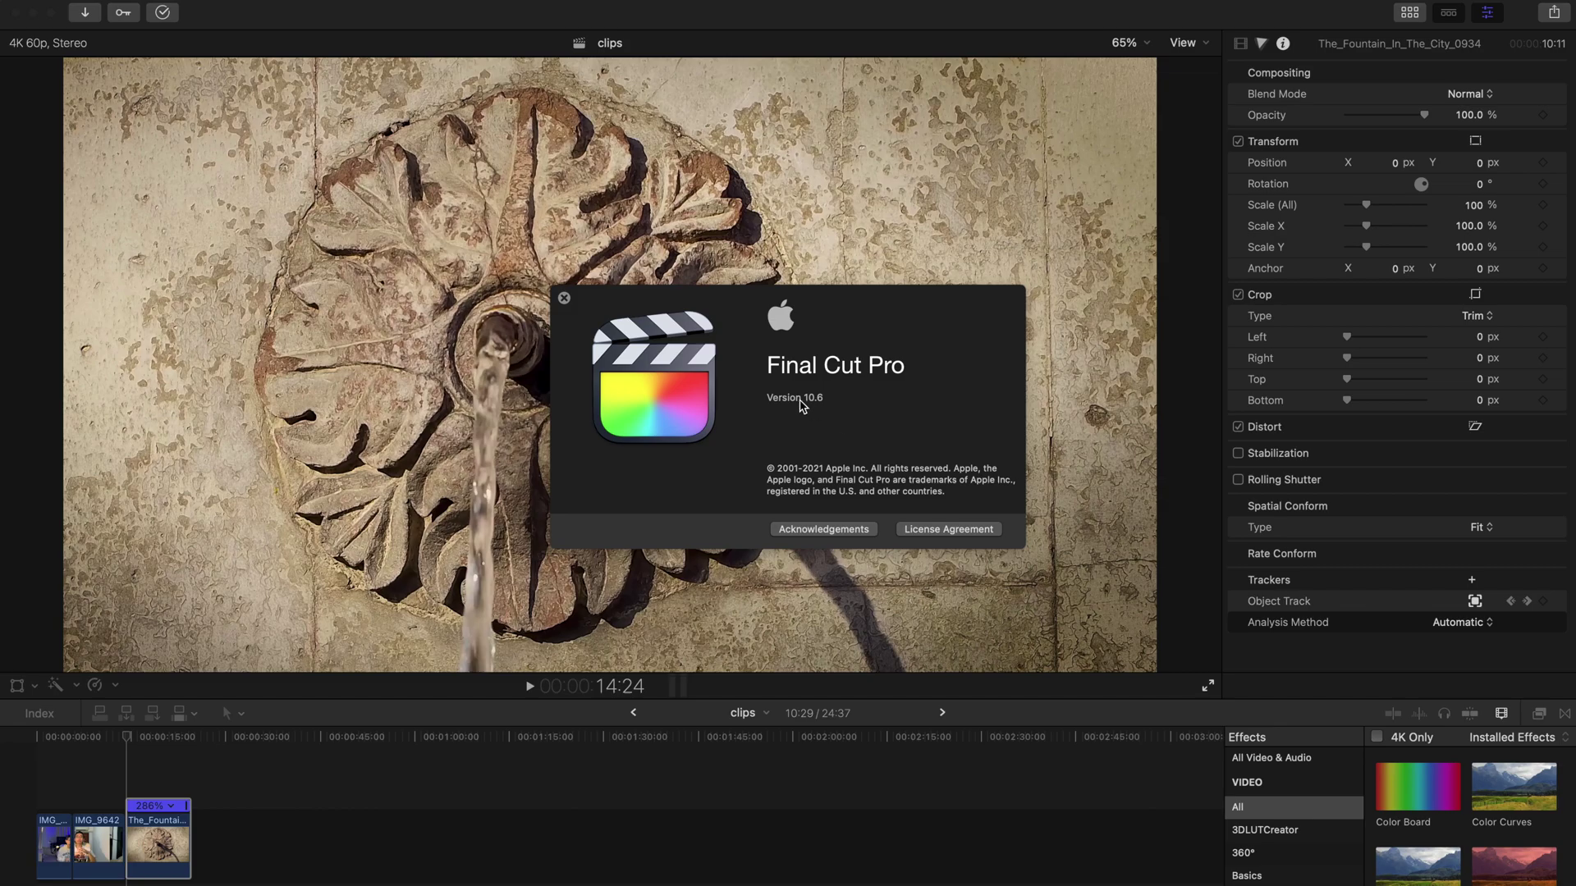
key("super+w")
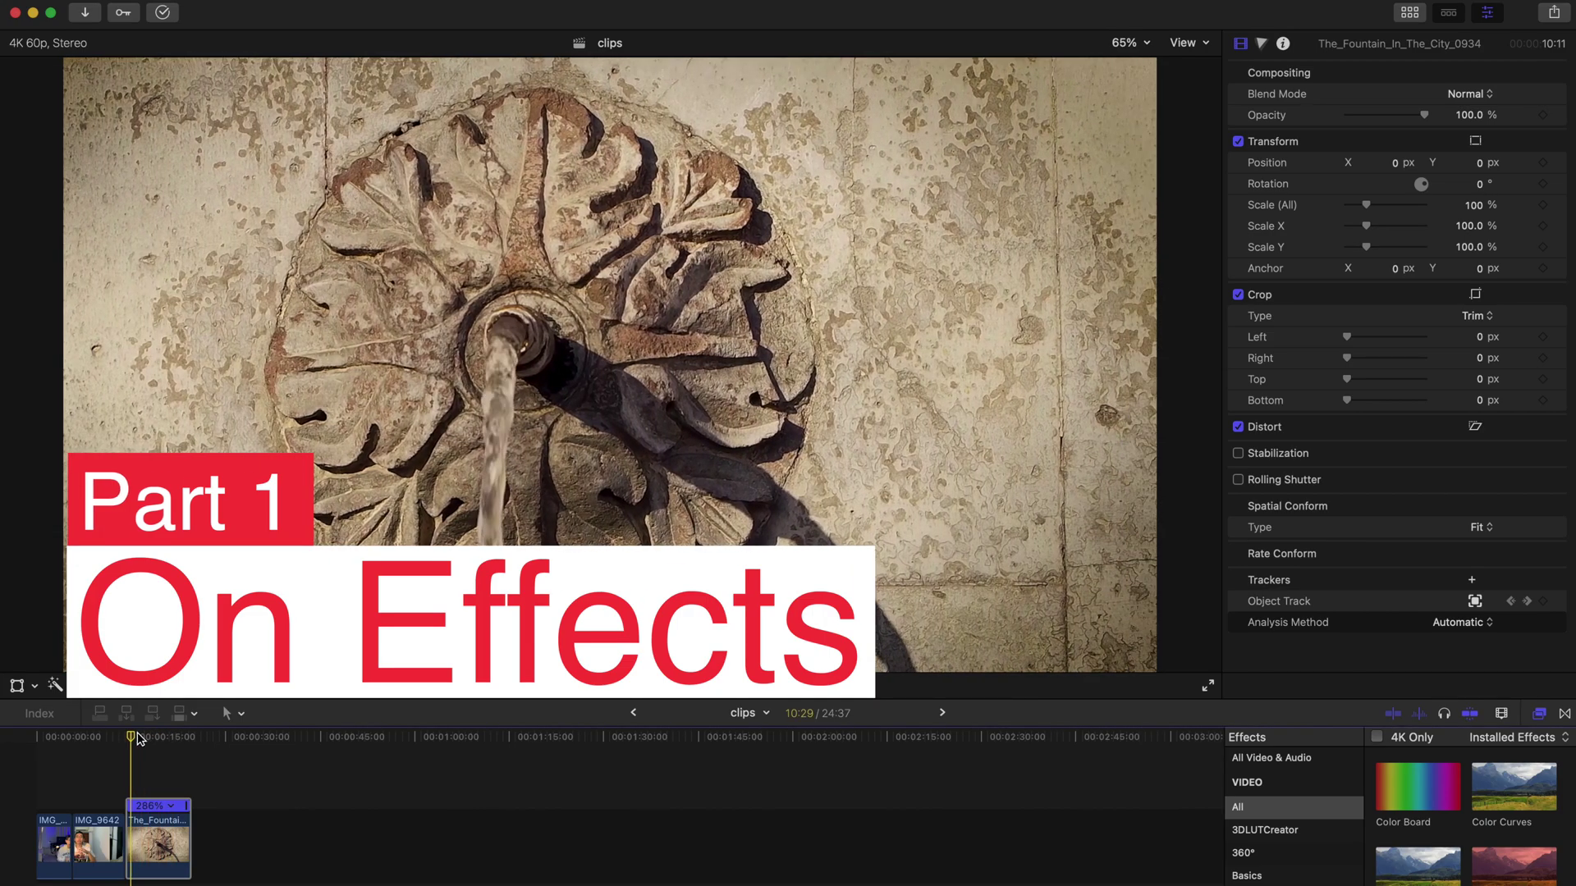
mouse_move(130, 739)
left_mouse_down()
mouse_move(187, 741)
mouse_move(151, 741)
left_mouse_up()
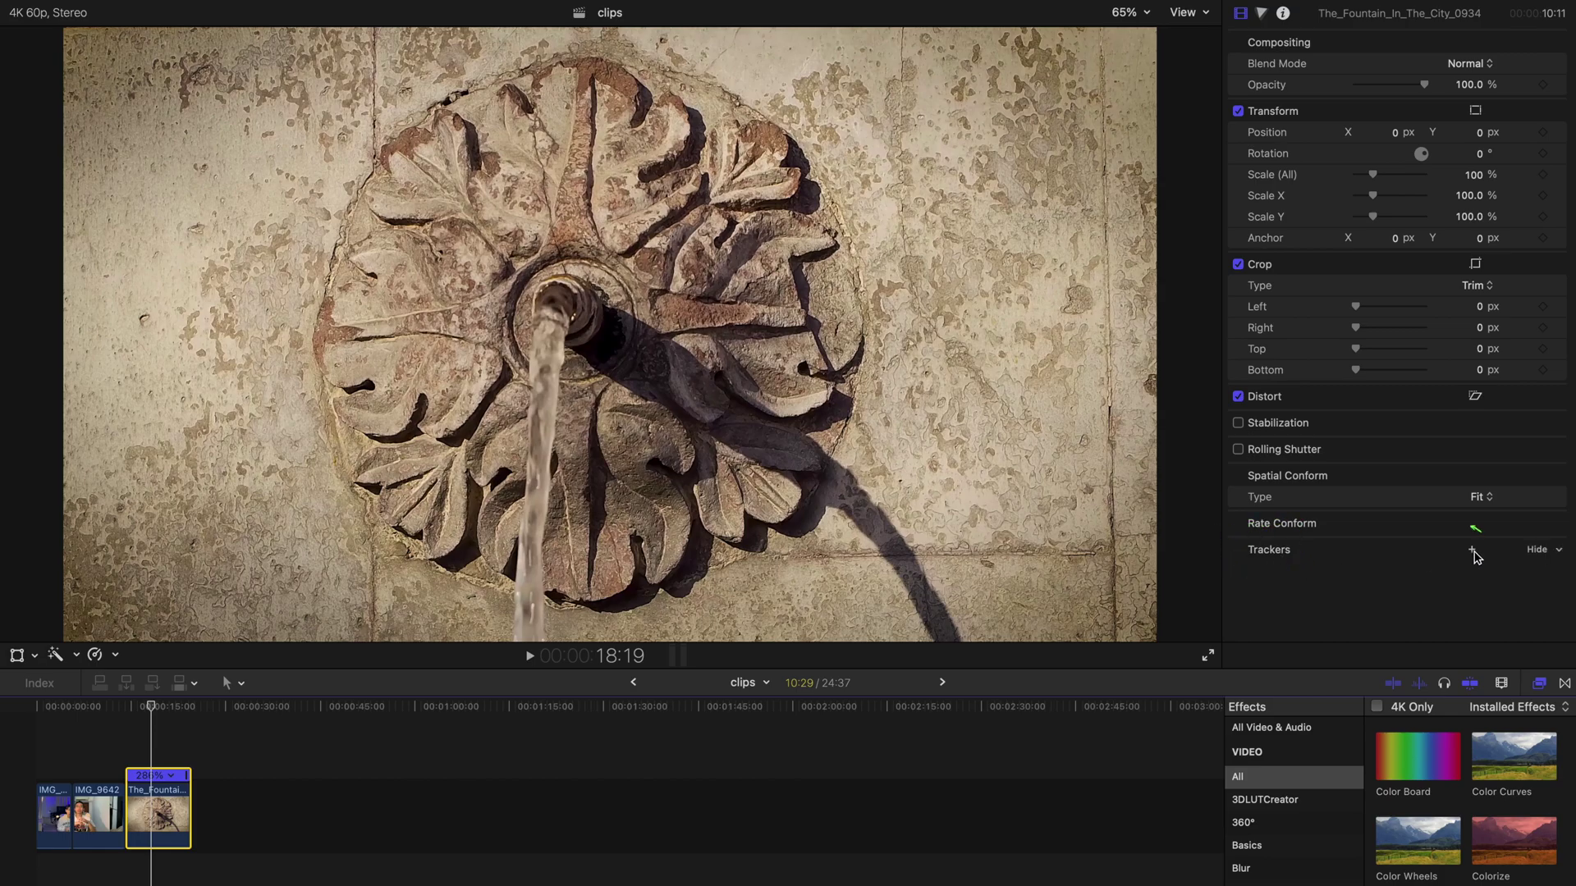
Step: Fit a circular object tracker around the carved rosette, analyze it, and check a later frame
left_click(1473, 551)
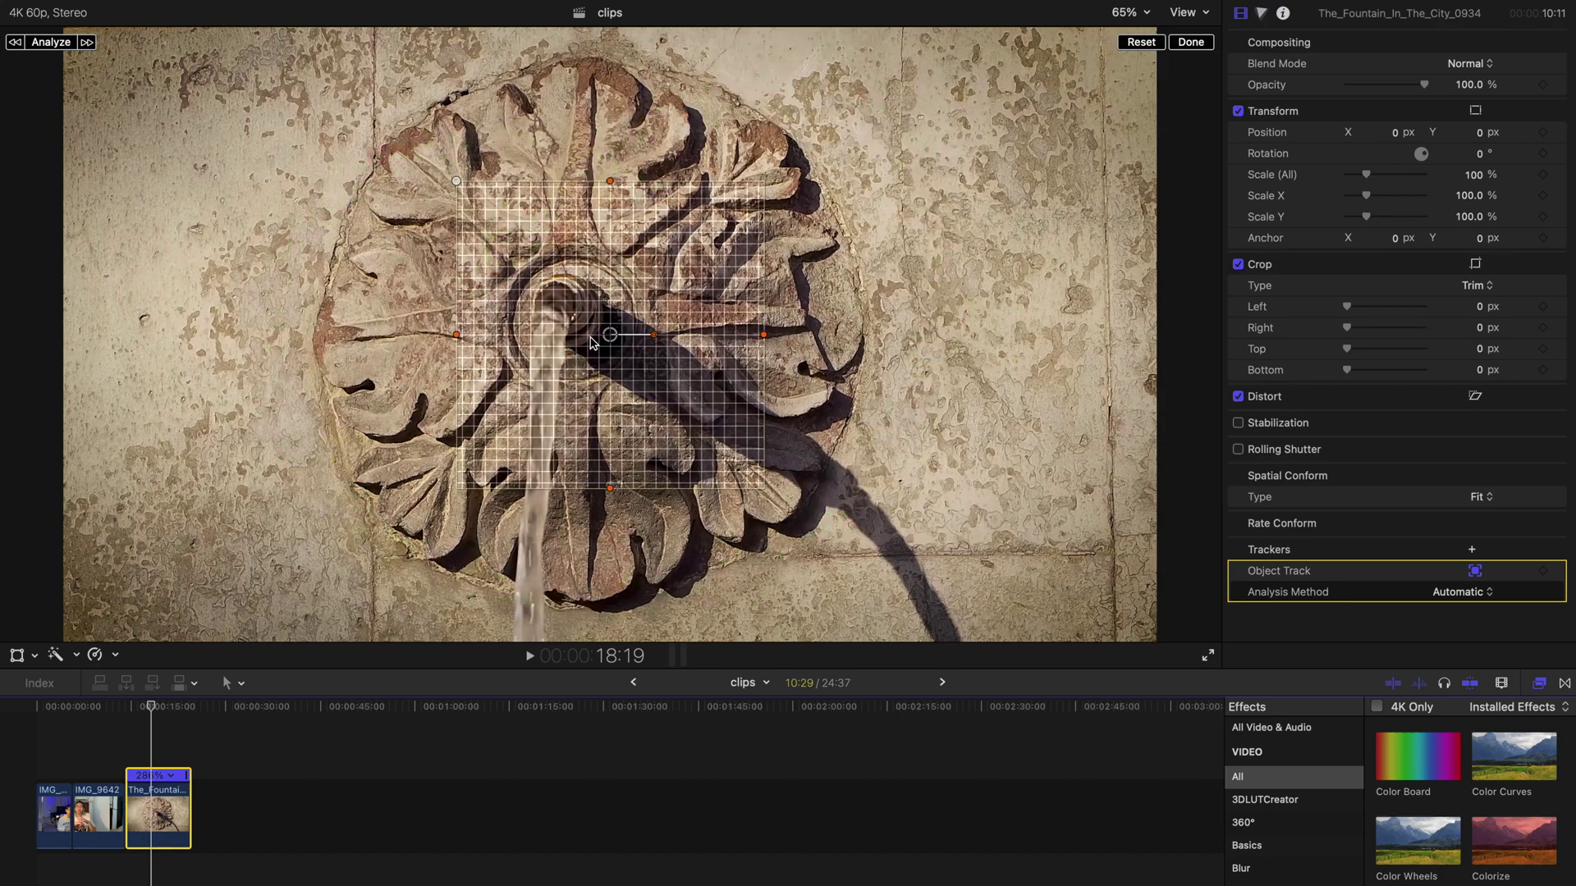
left_click_drag(595, 320, 484, 236)
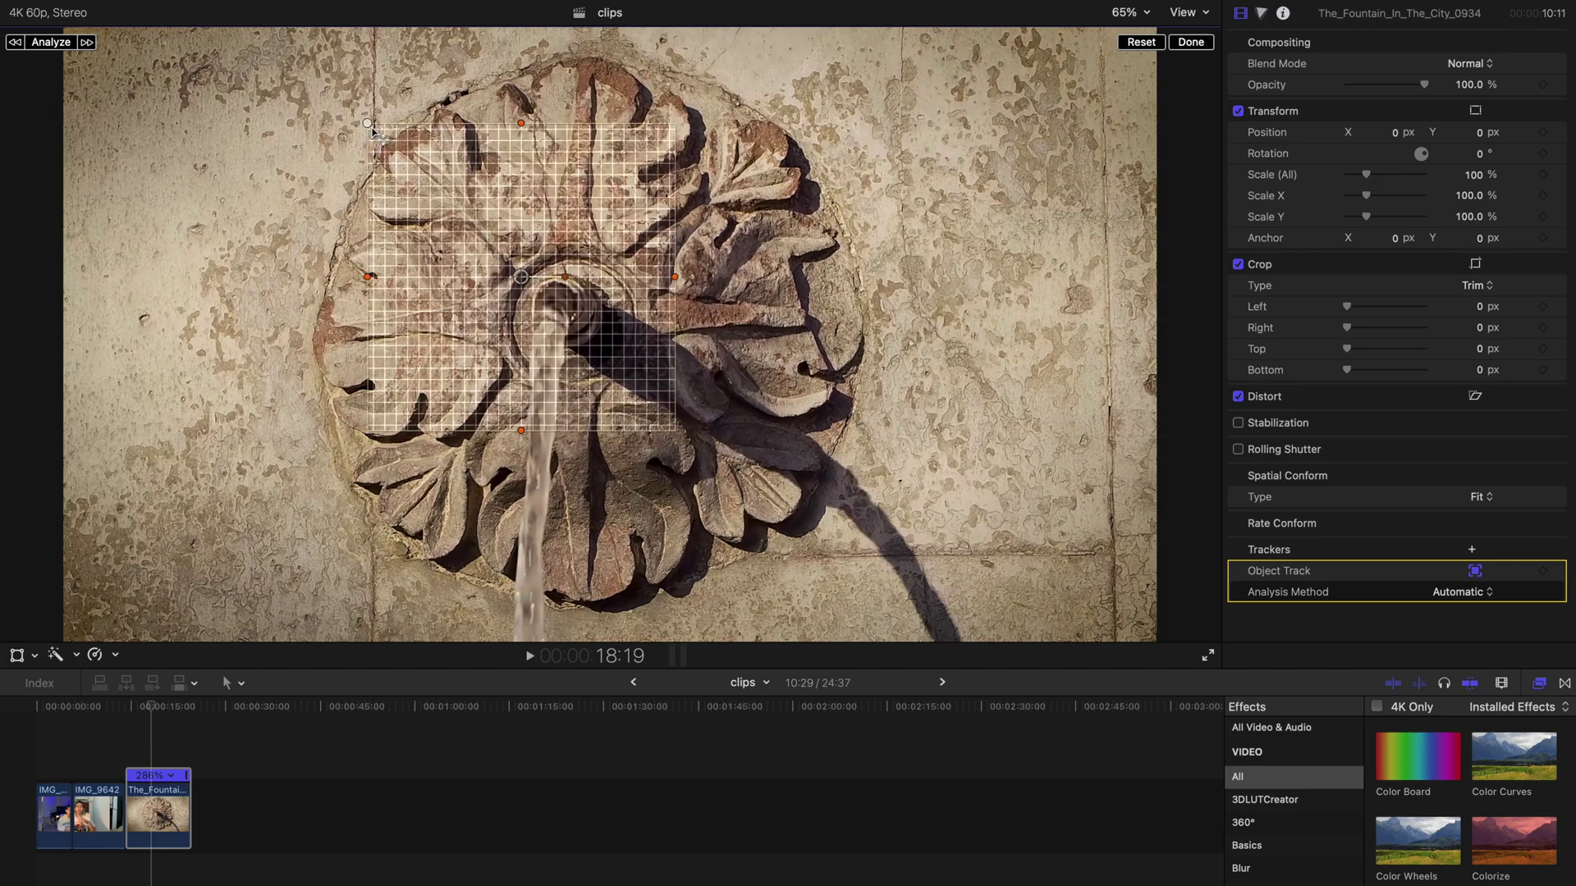
left_click_drag(369, 126, 464, 135)
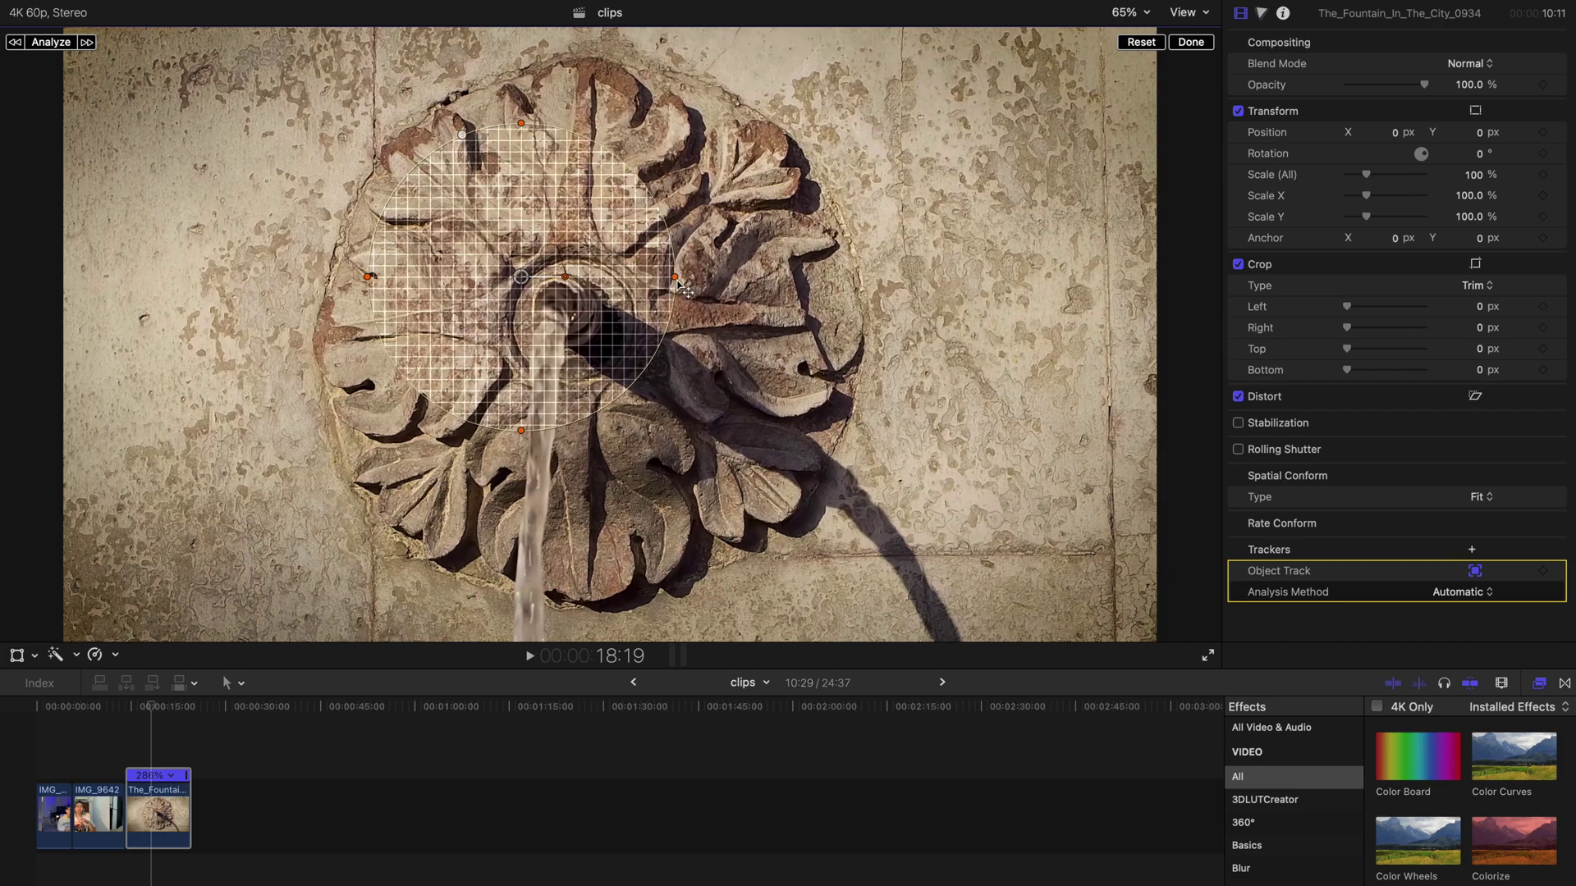
left_click_drag(677, 280, 916, 328)
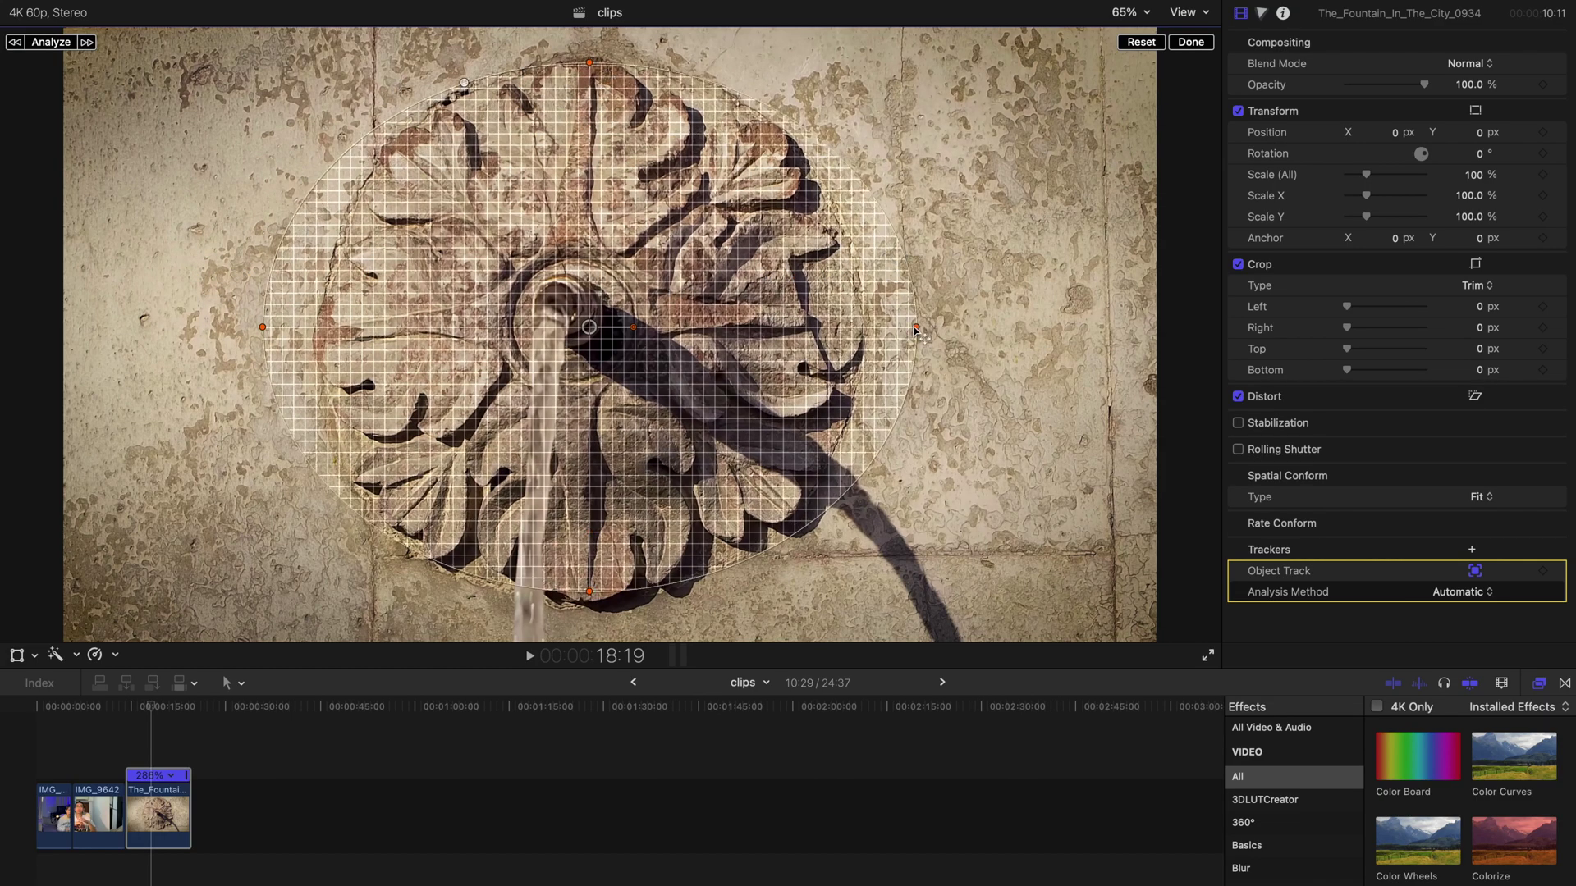
left_click(1355, 594)
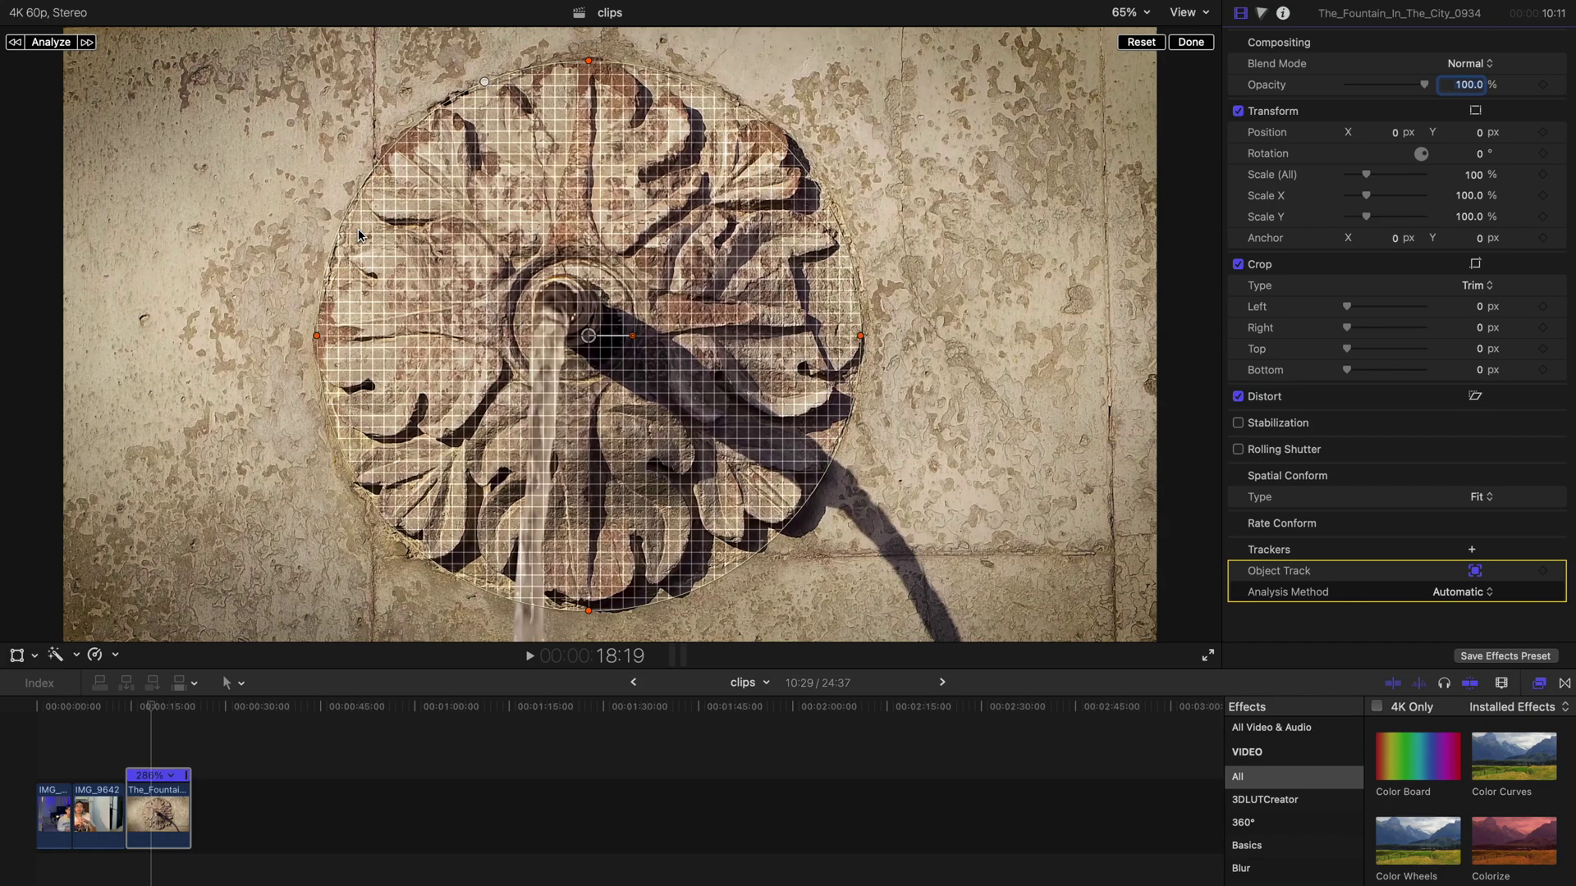
left_click(49, 42)
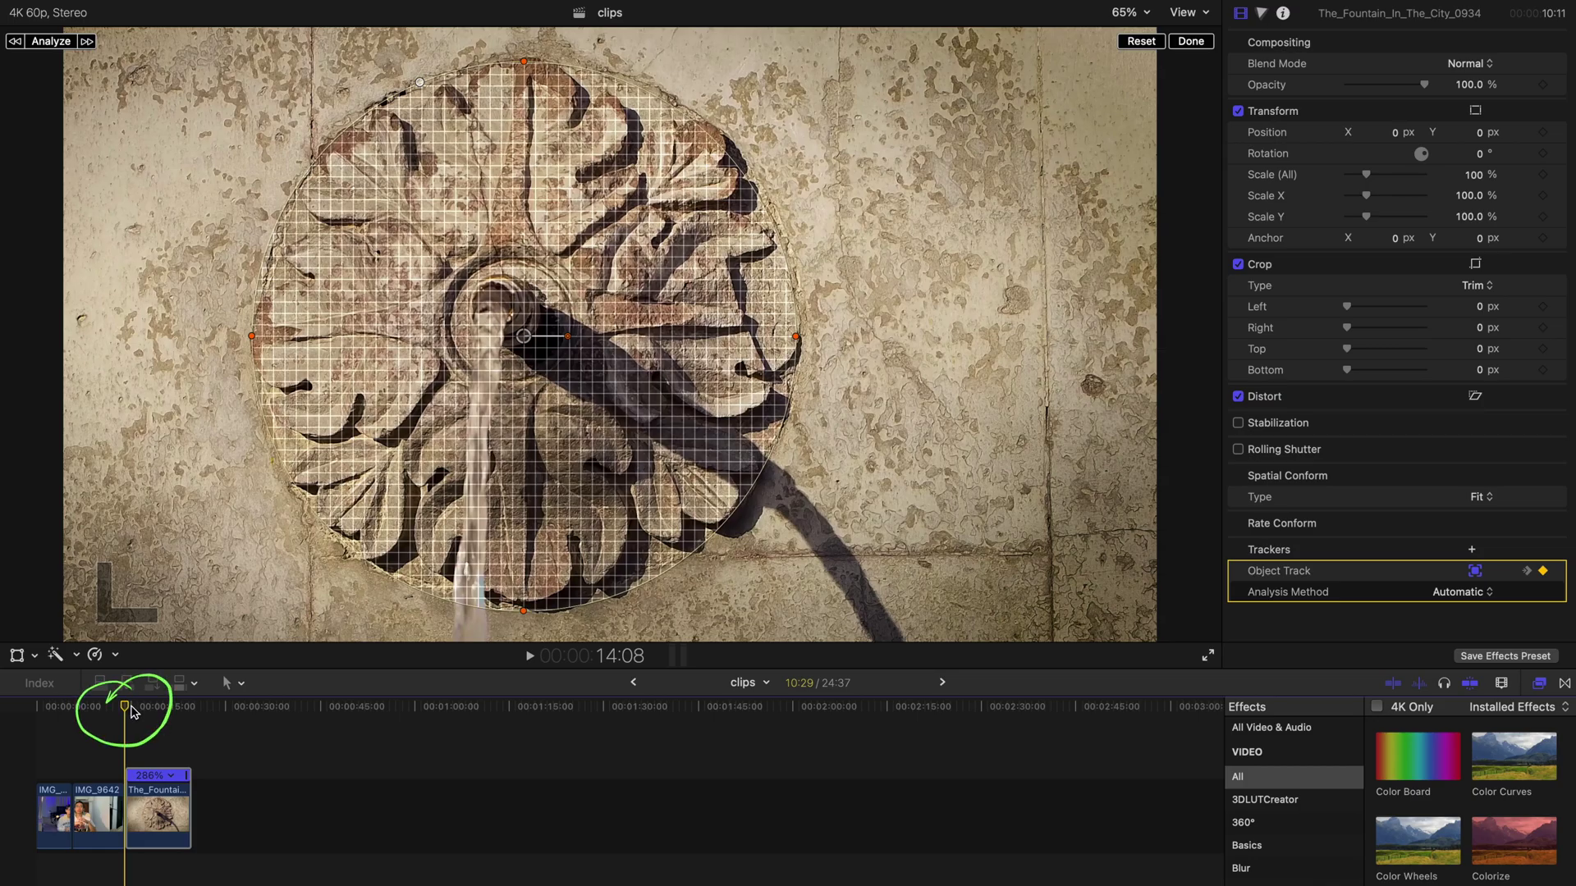
mouse_move(131, 711)
left_mouse_down()
mouse_move(186, 712)
mouse_move(144, 712)
mouse_move(161, 711)
left_mouse_up()
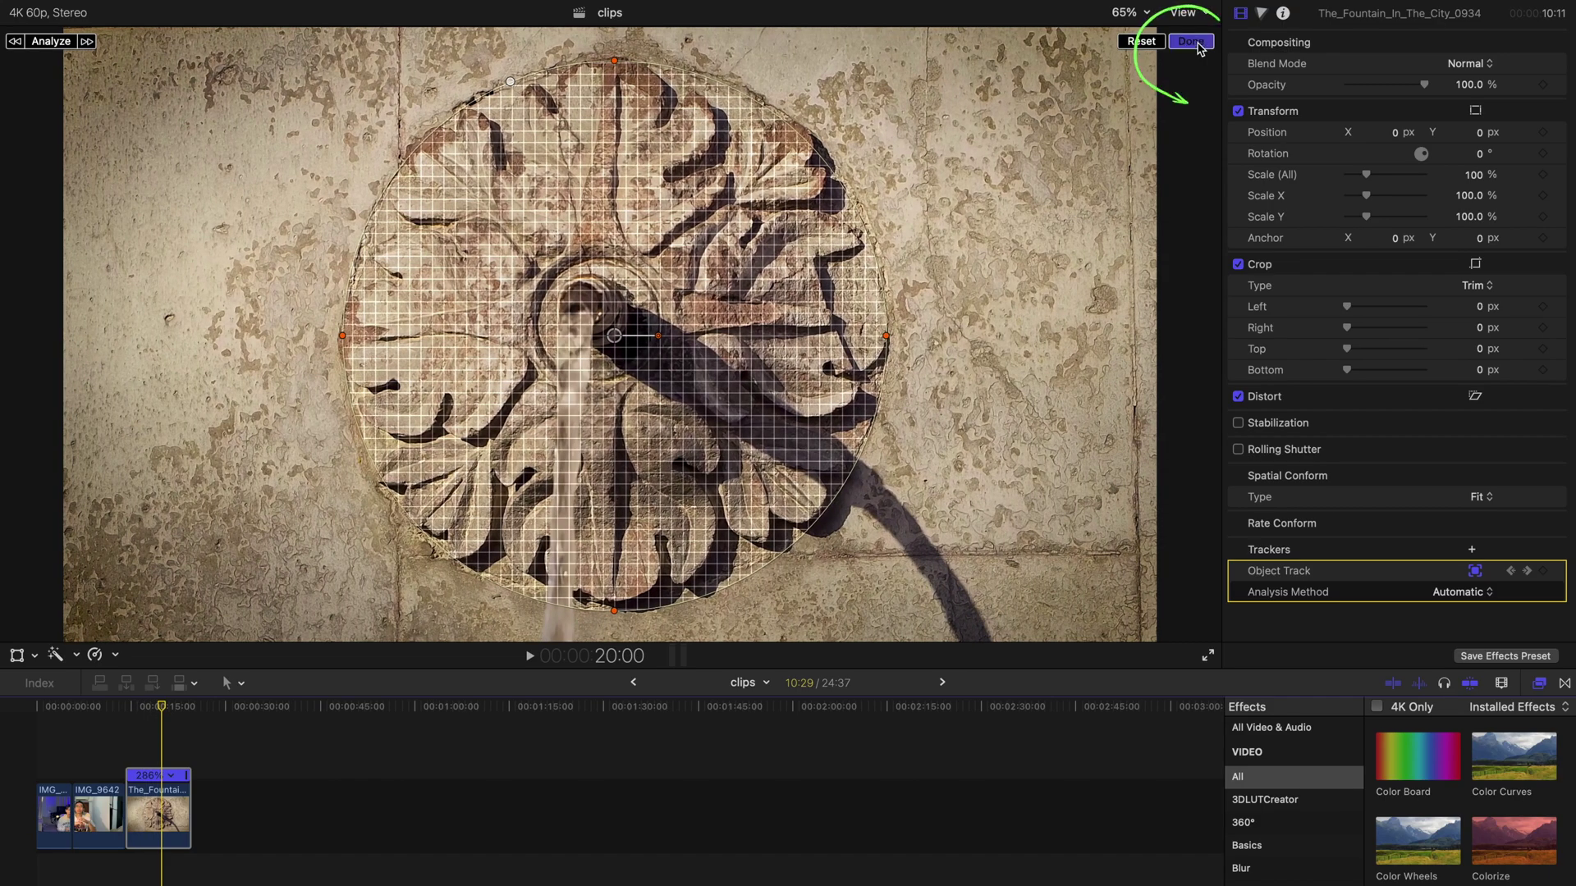
Step: Set the fountain clip's global saturation to -100%, then apply the Colorize effect to it
left_click(1196, 44)
left_click(1264, 14)
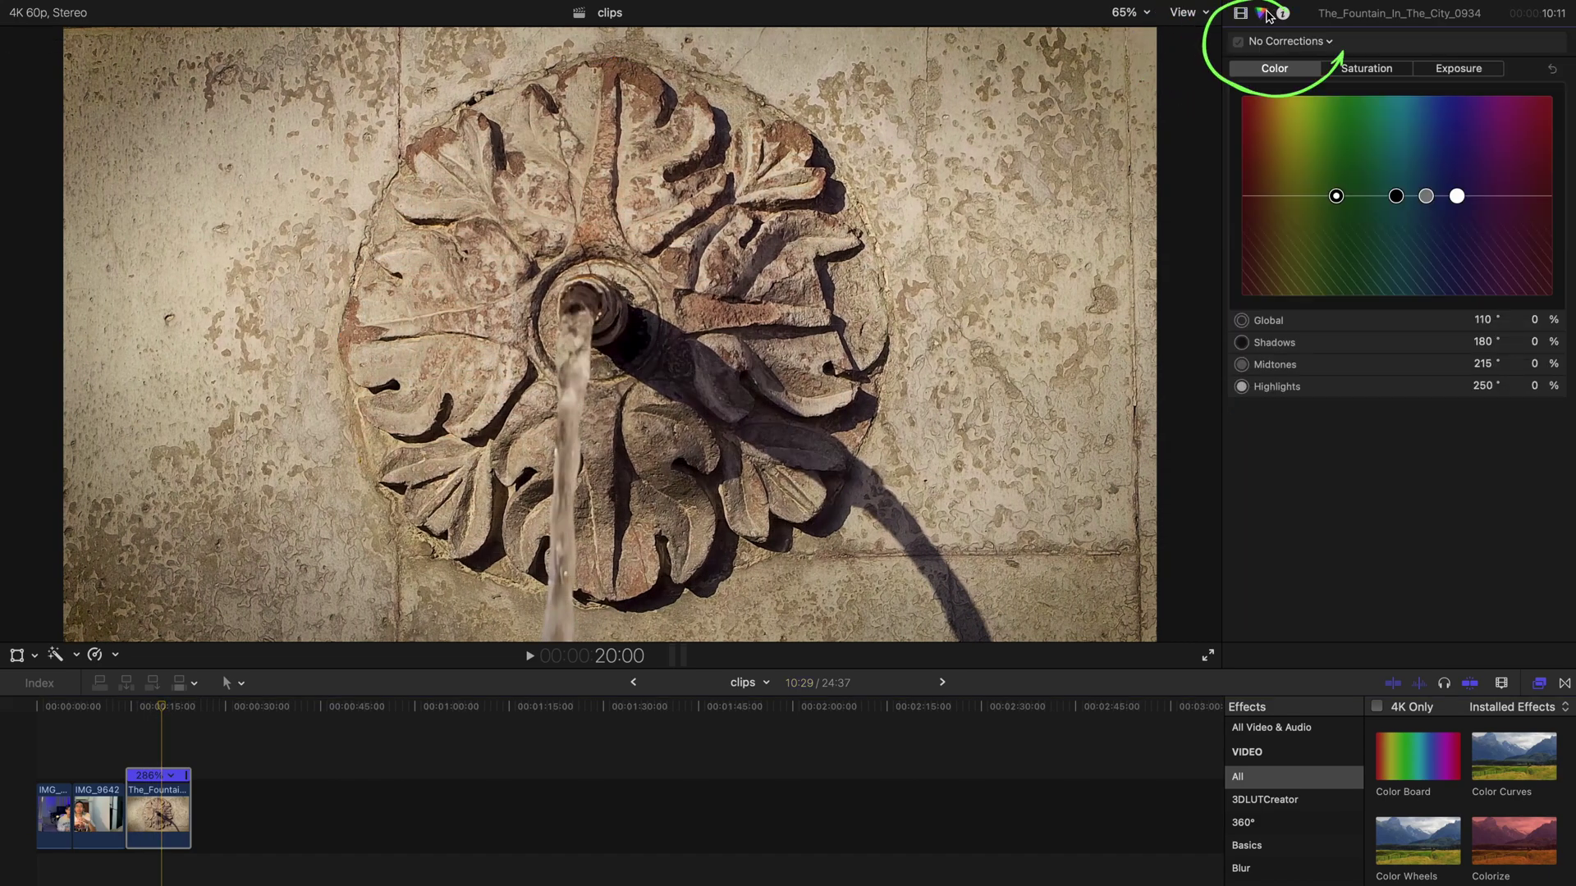
left_click(1351, 70)
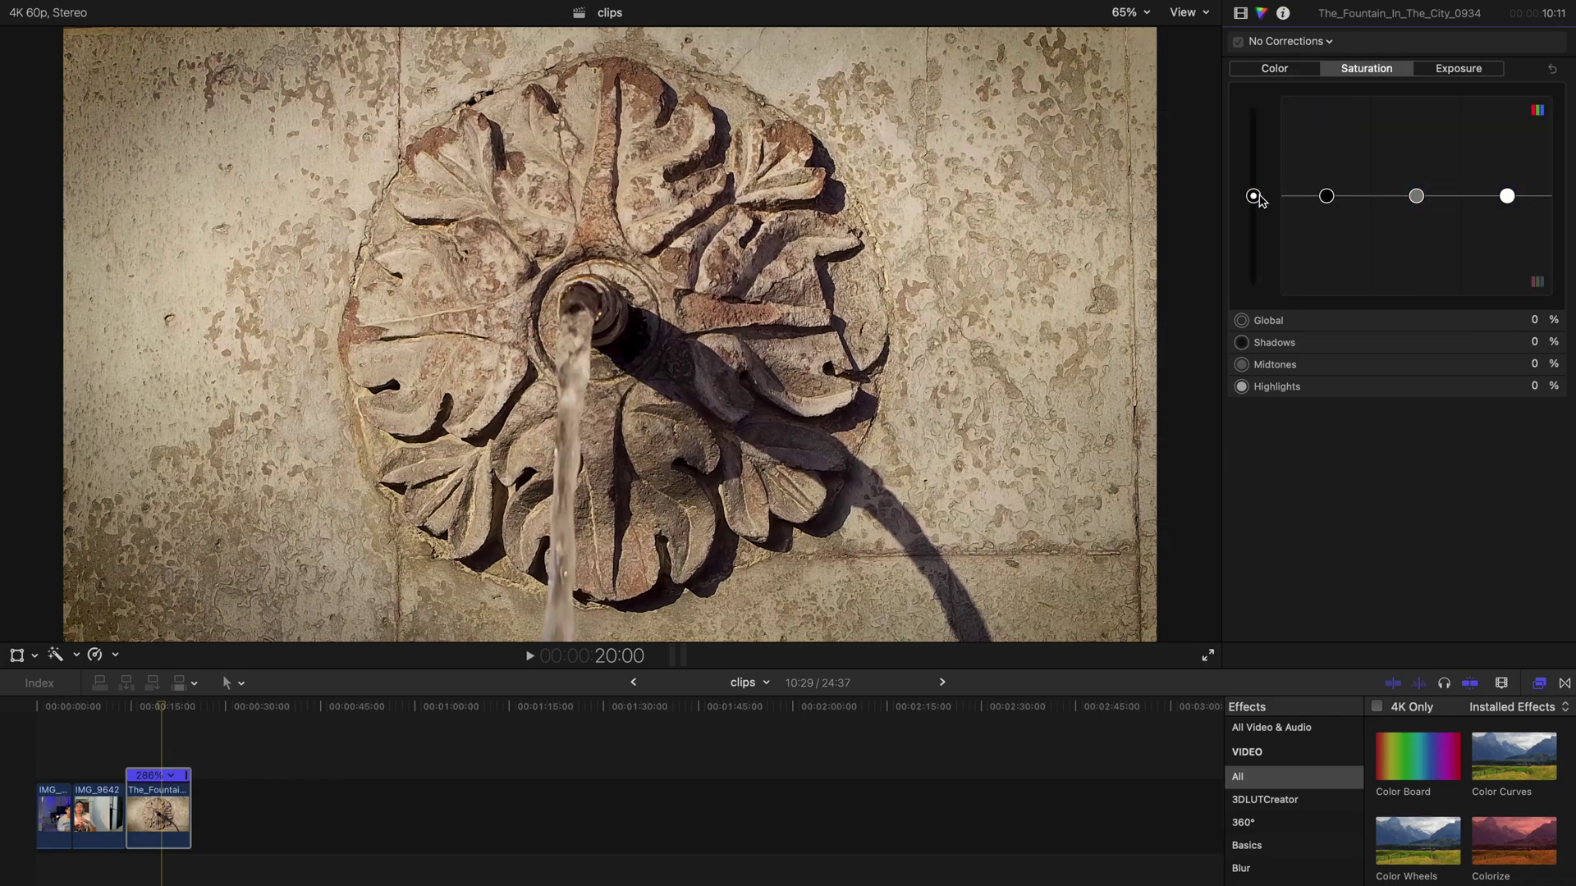
left_click_drag(1258, 199, 1260, 305)
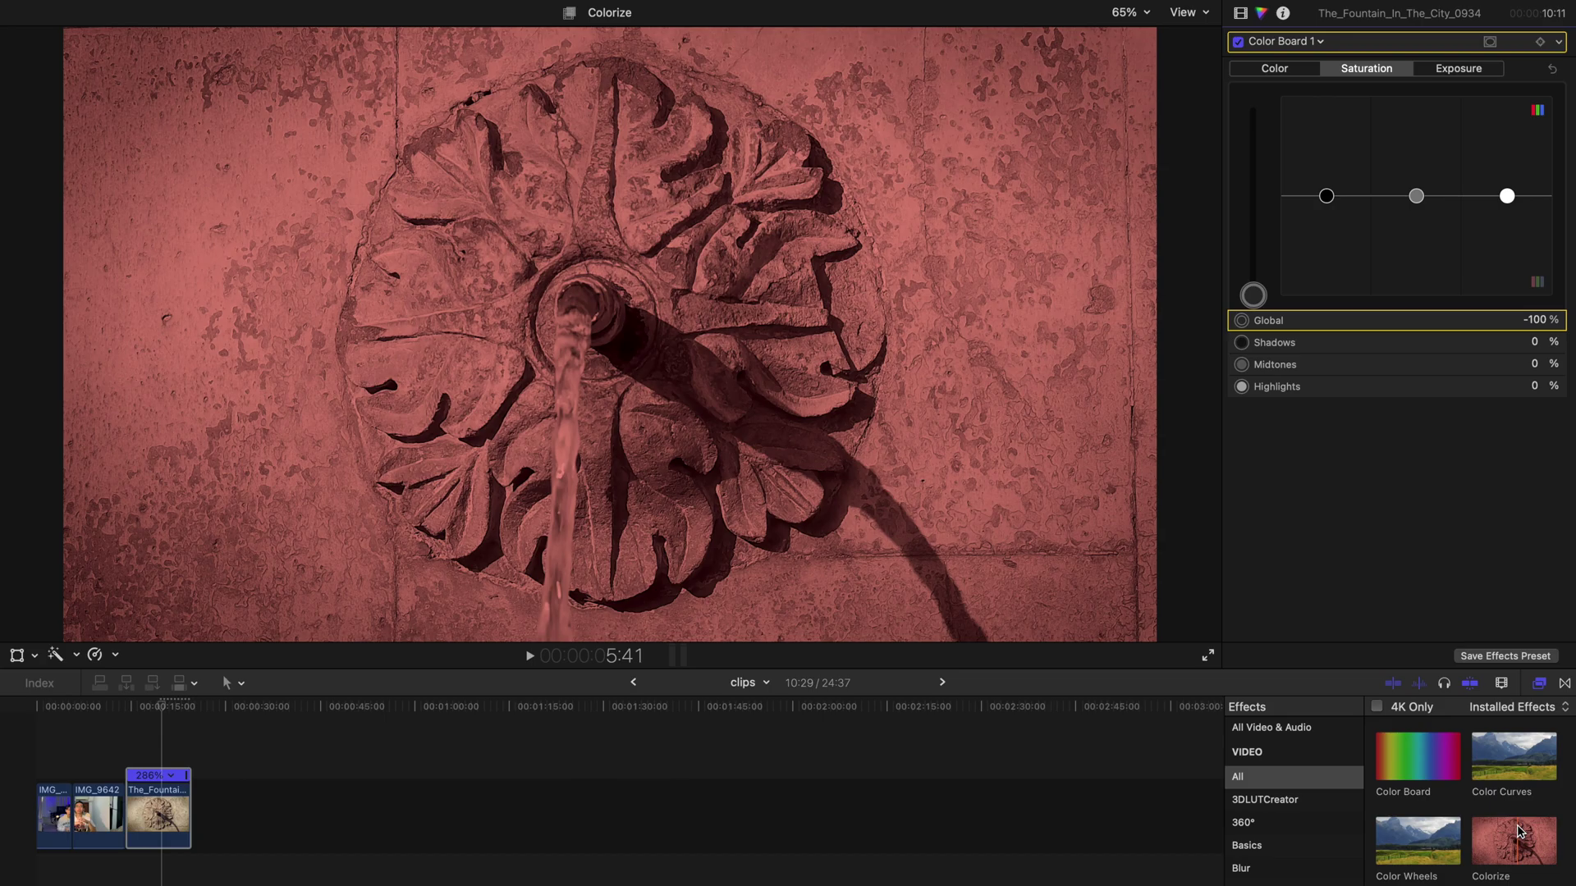
left_click_drag(1517, 830, 621, 343)
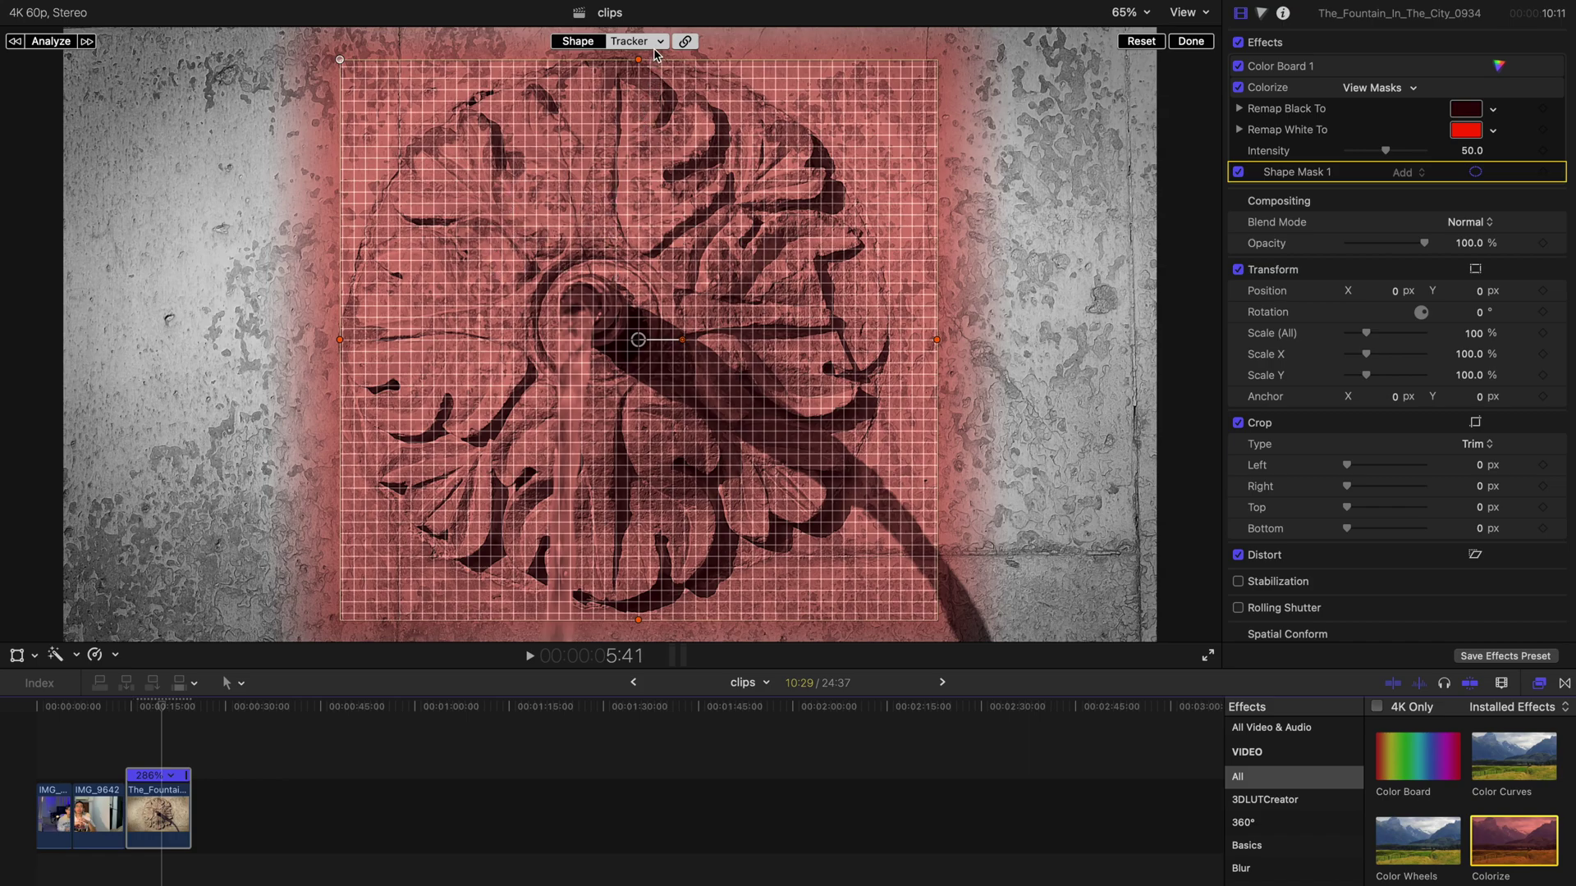
Step: Link Shape Mask 1 to the Object Track and shape it into a hard-edged circle on the rosette
left_click(660, 43)
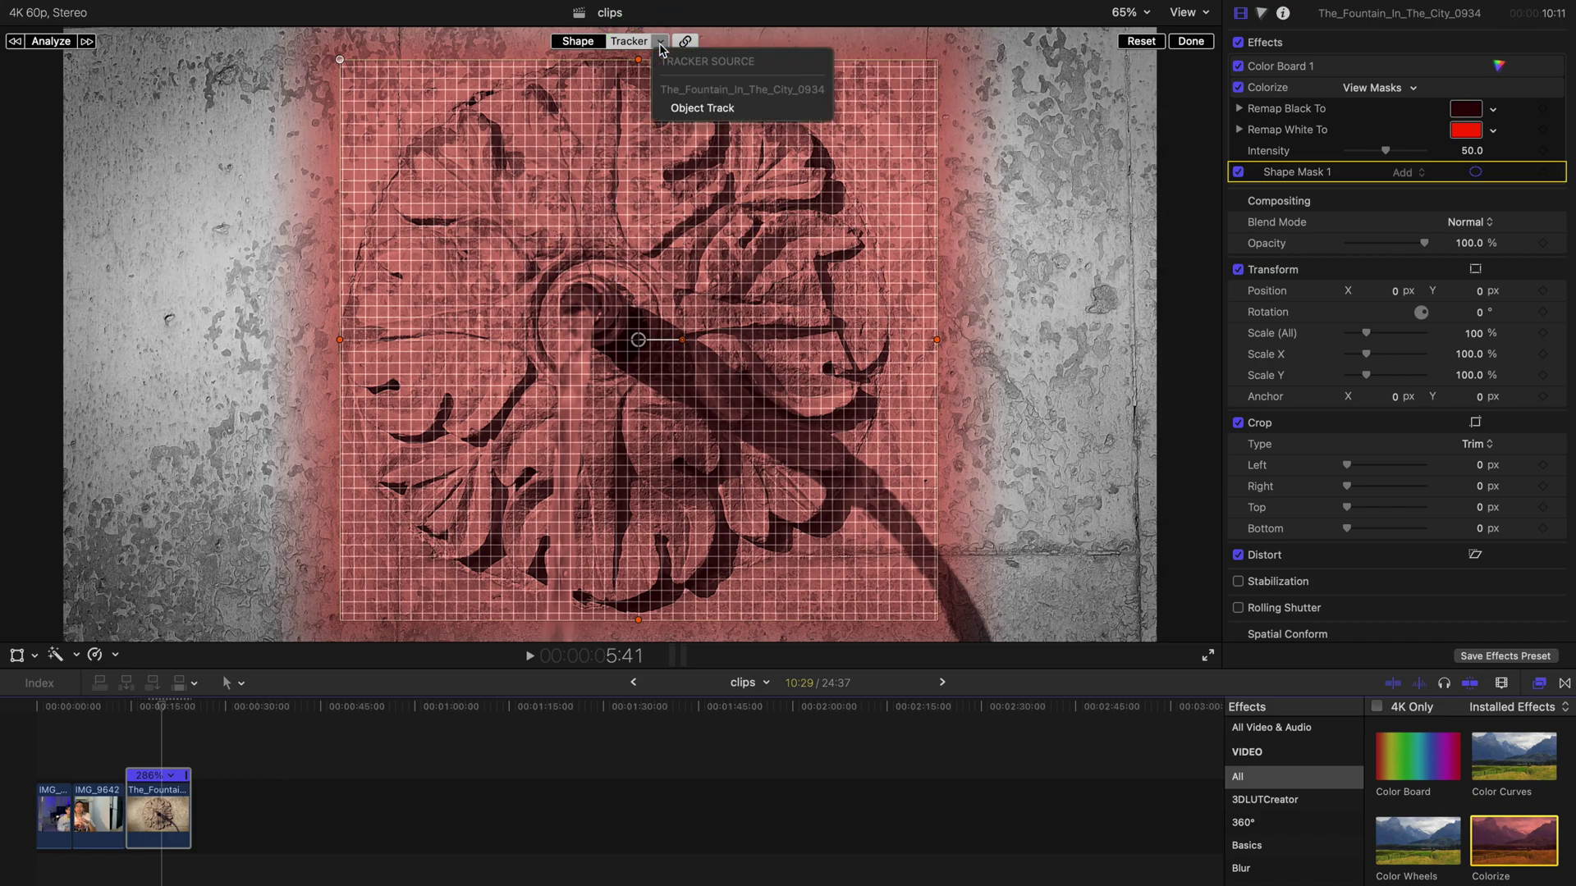
left_click(686, 110)
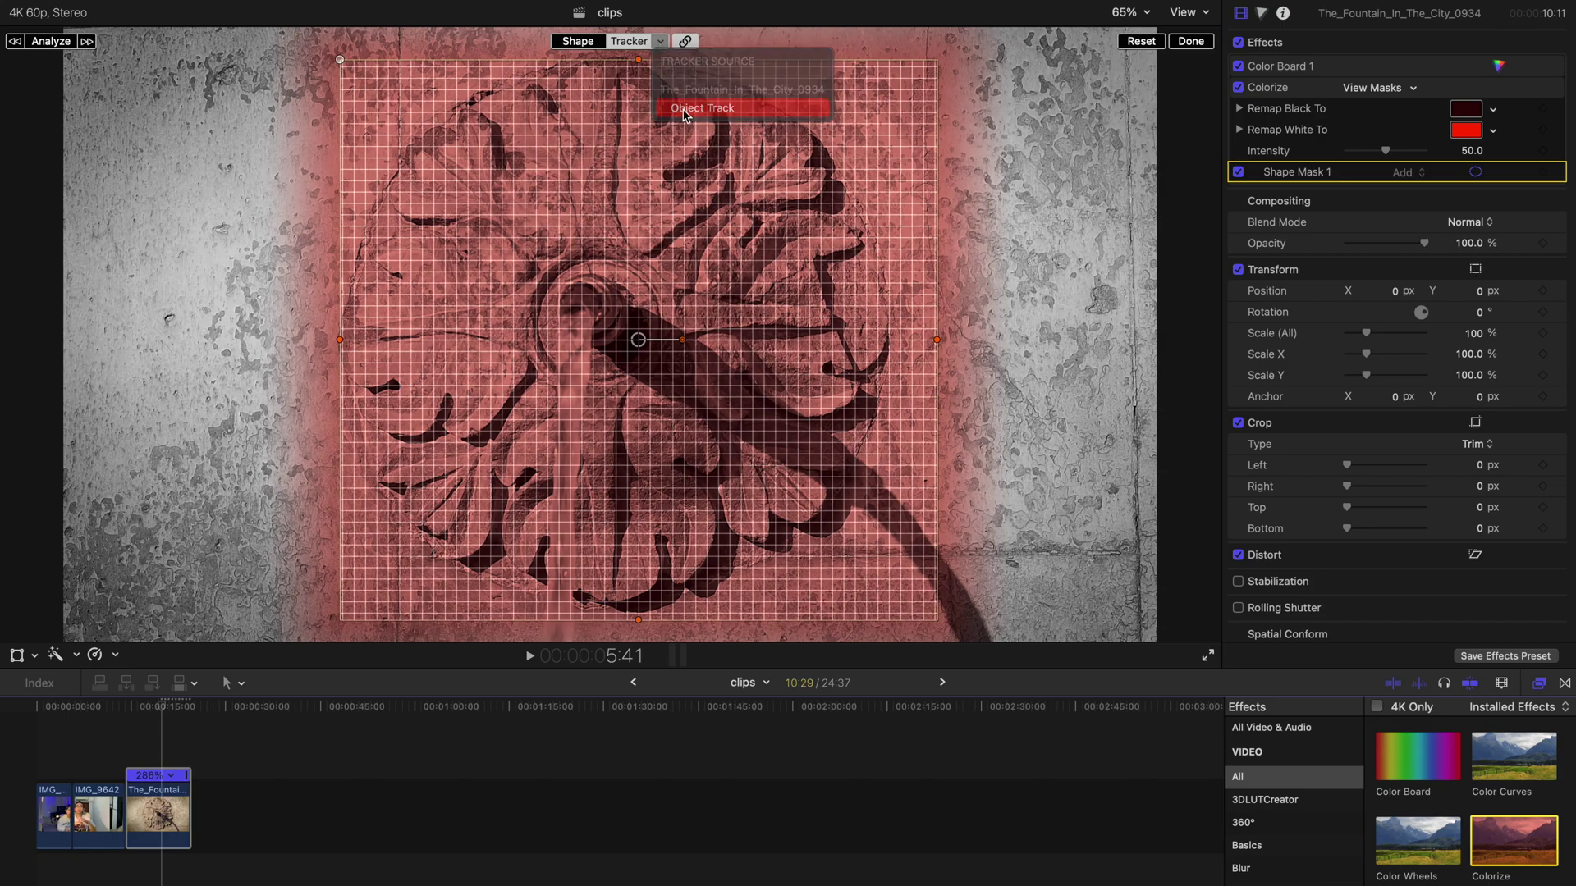
left_click(579, 43)
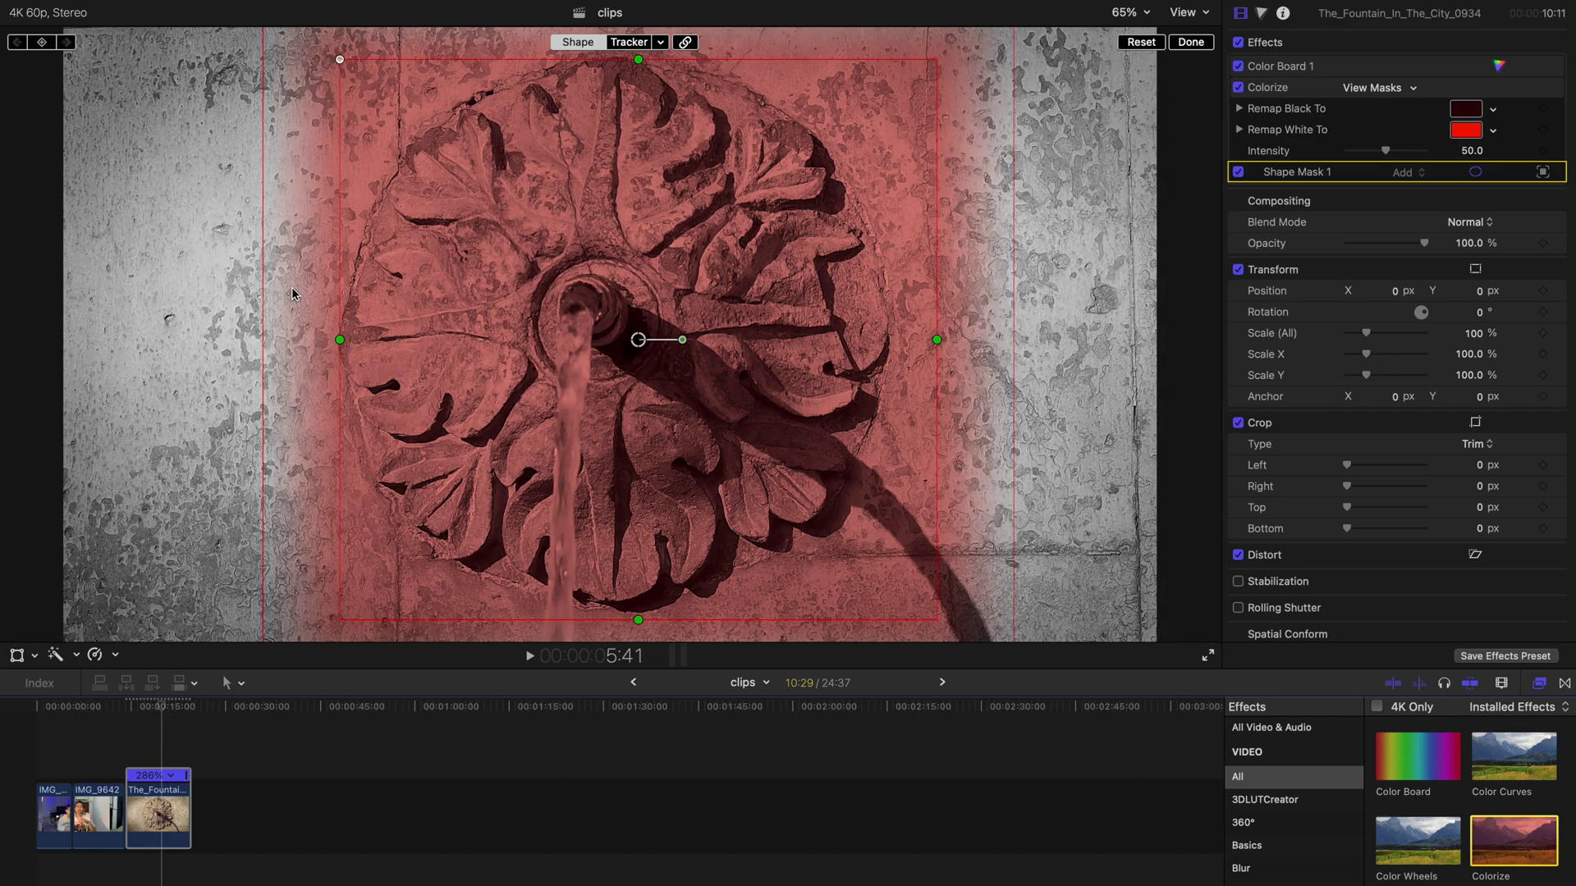
left_click_drag(339, 60, 520, 77)
left_click_drag(364, 339, 327, 340)
left_click_drag(603, 341, 618, 337)
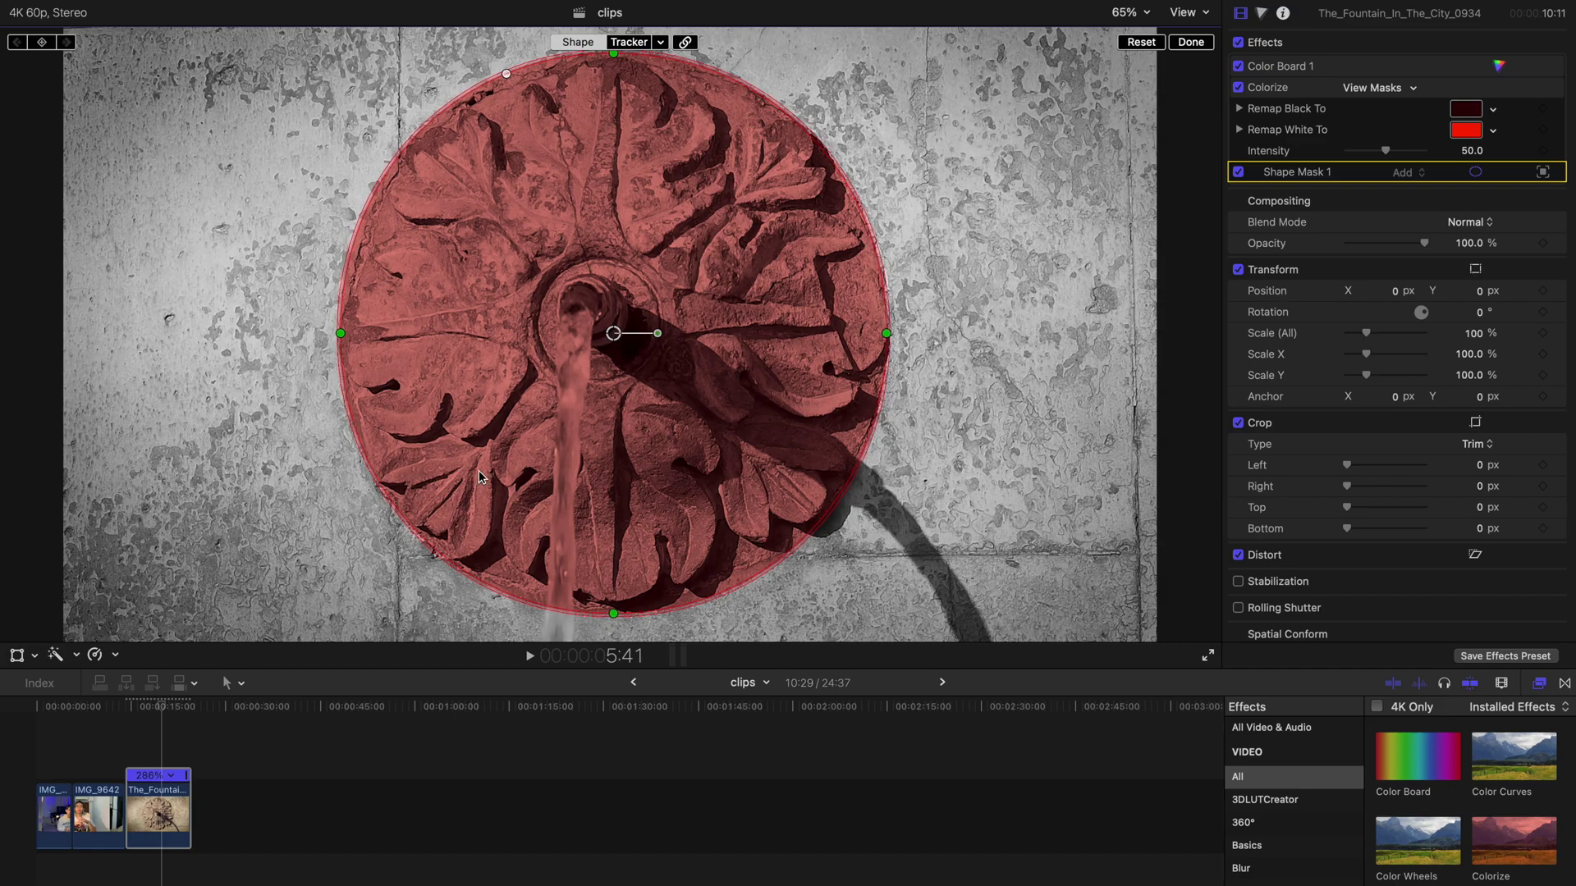
Step: Play the clip from an earlier point to check the mask follows the rosette
left_click(125, 707)
key("space")
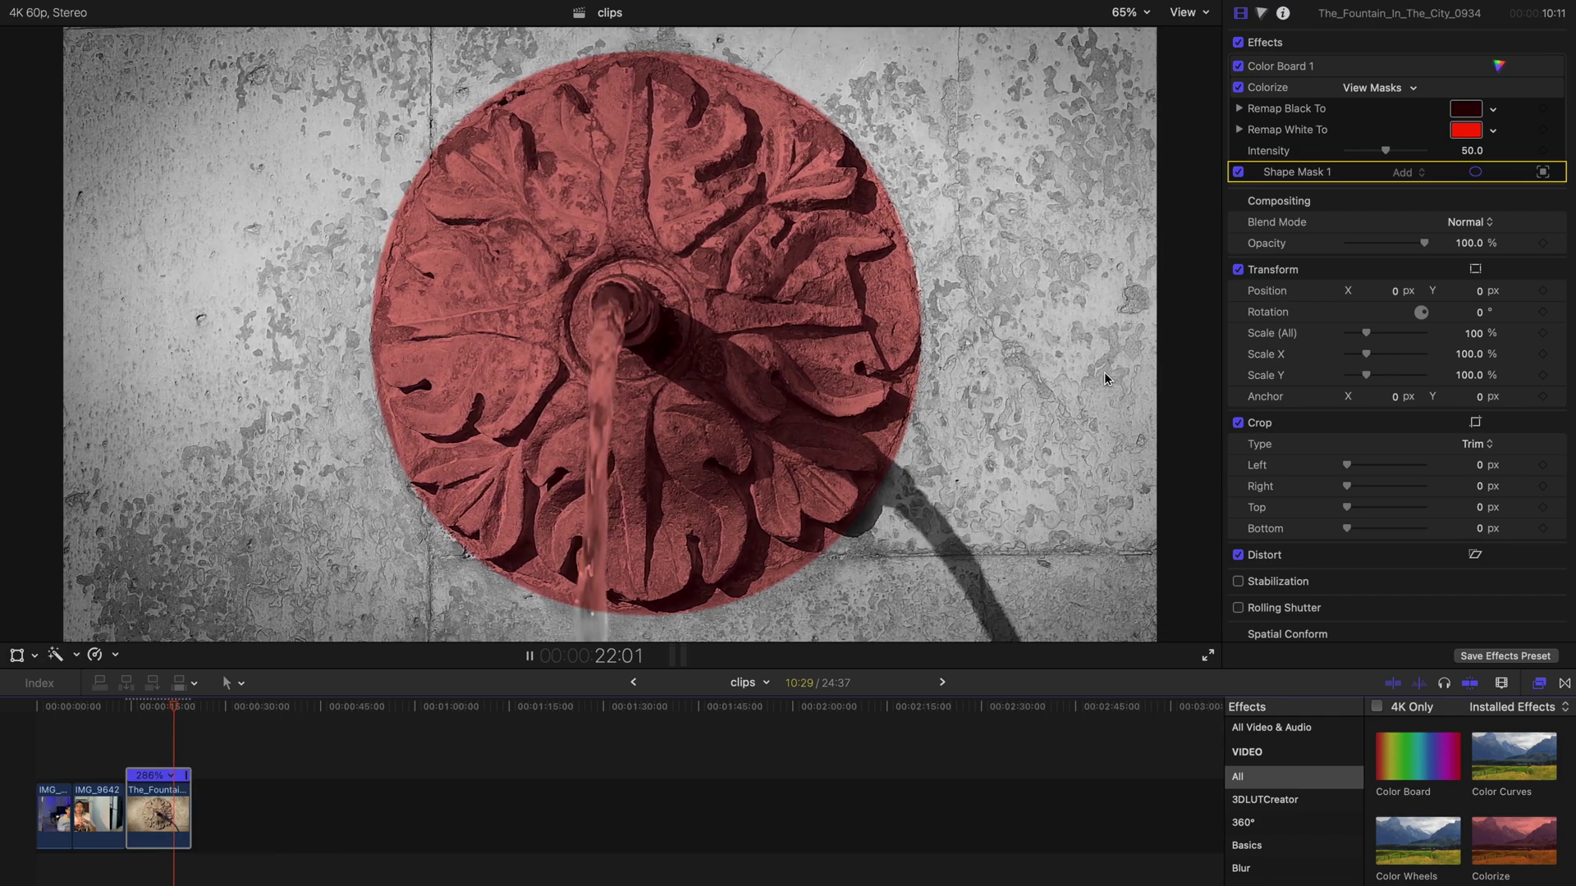
key("space")
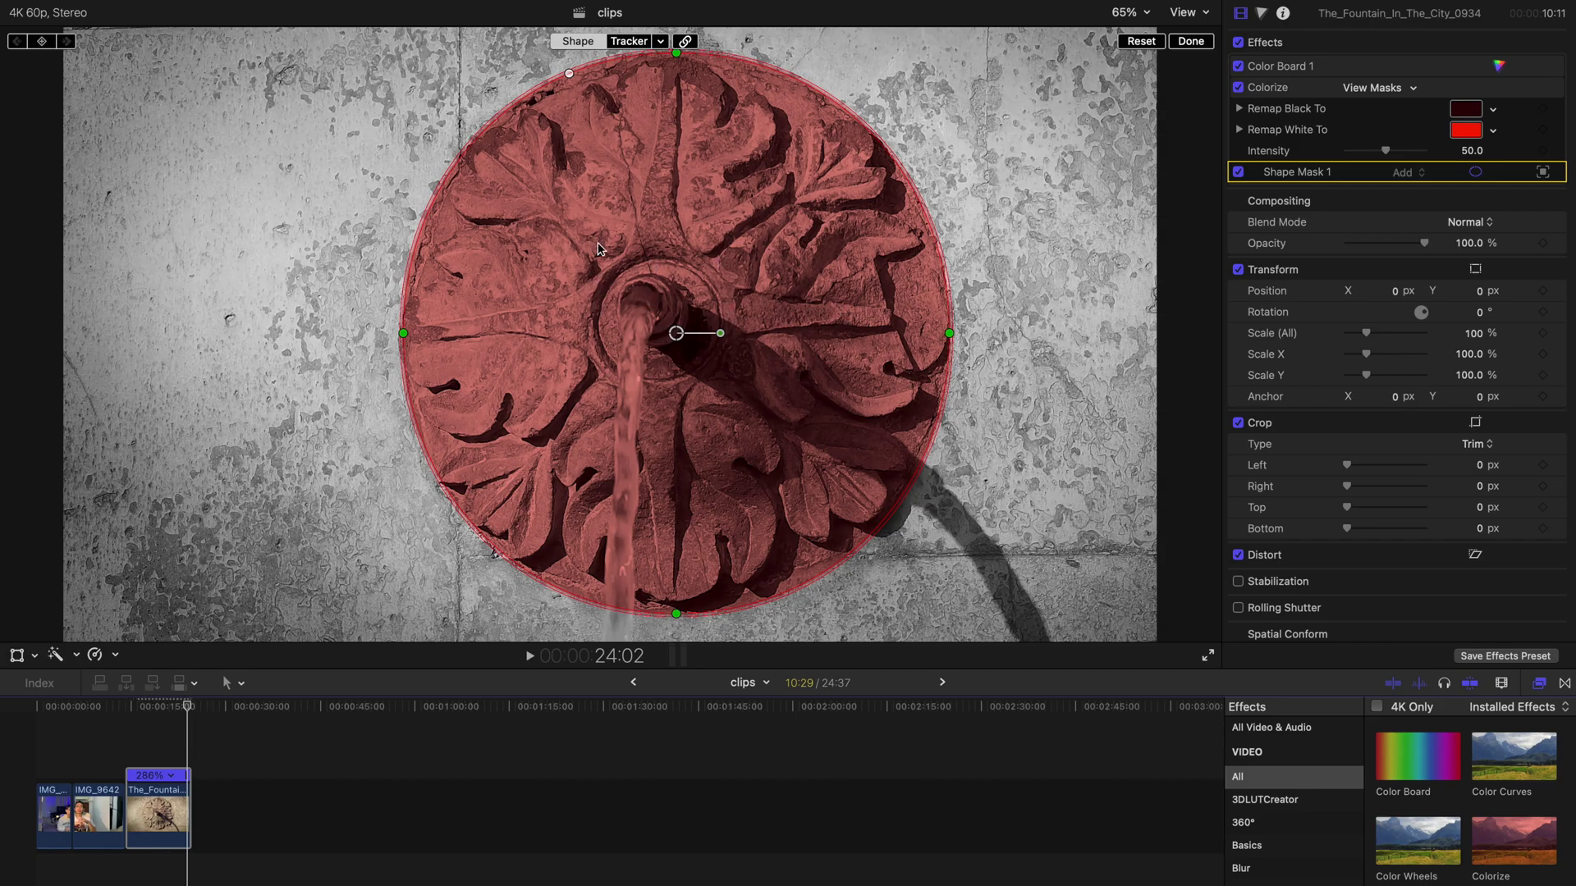
Step: Replace the Colorize effect on the fountain clip with the Glint Star glitch effect
left_click(1323, 90)
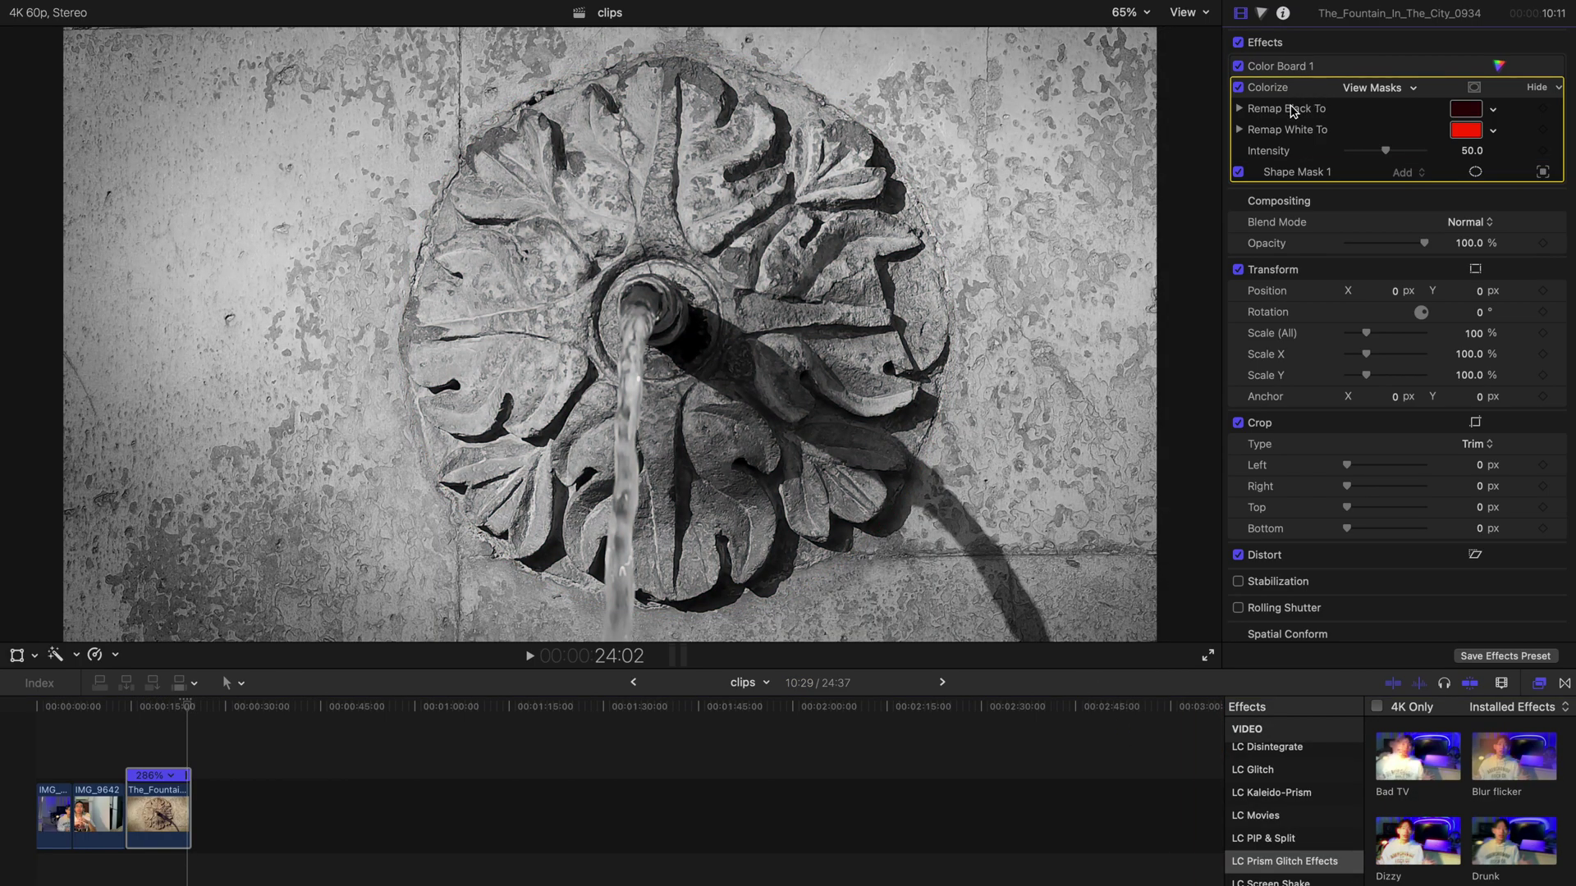
key("Delete")
scroll(1438, 746, "down", 2)
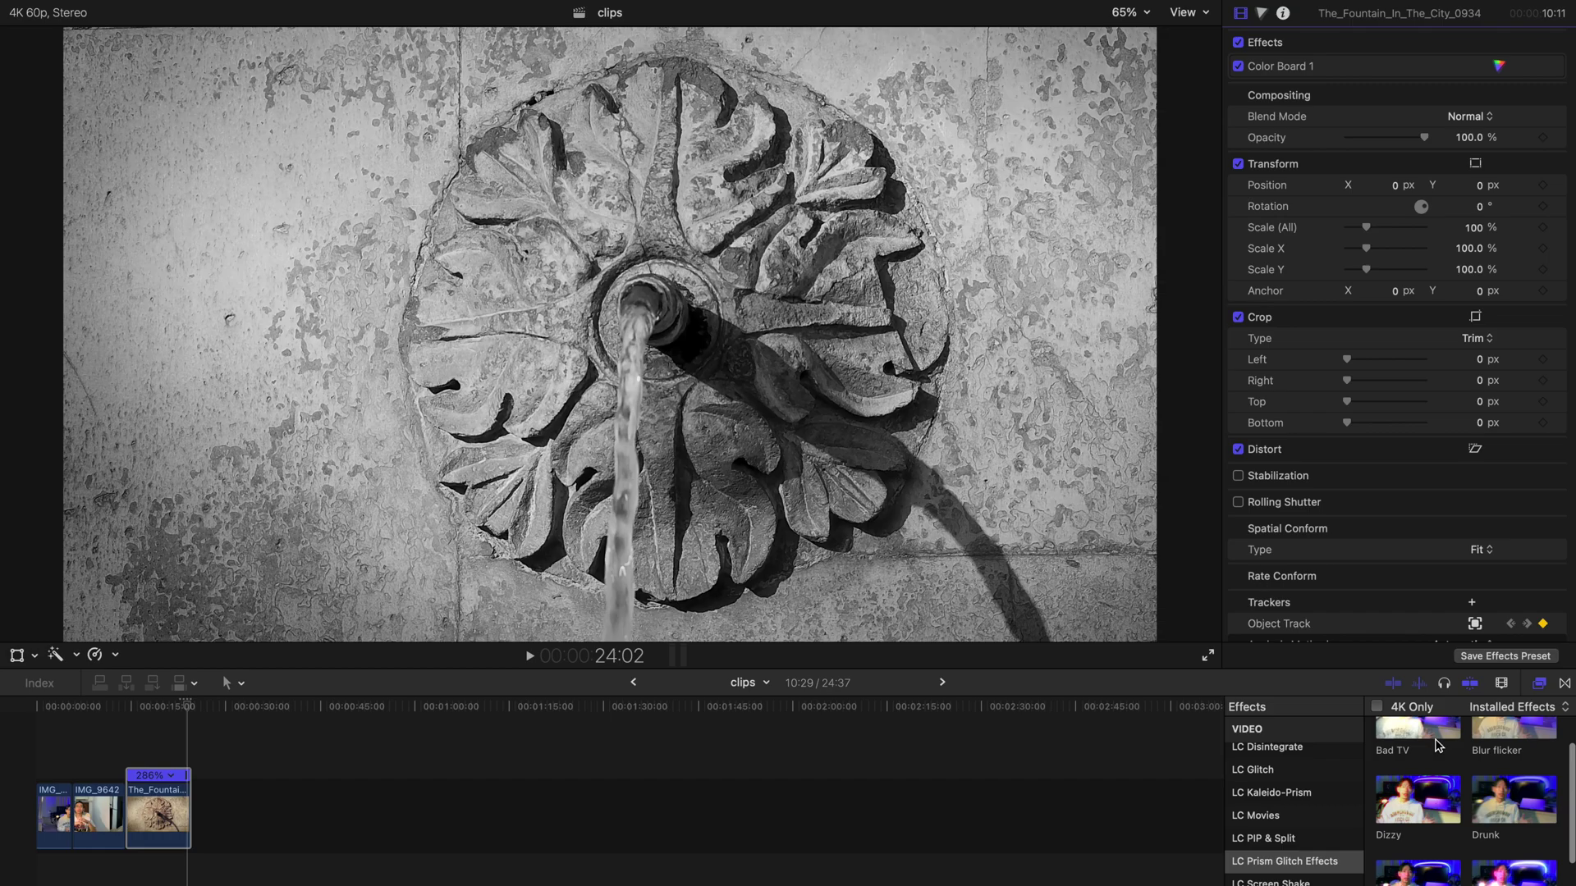
scroll(1438, 745, "down", 2)
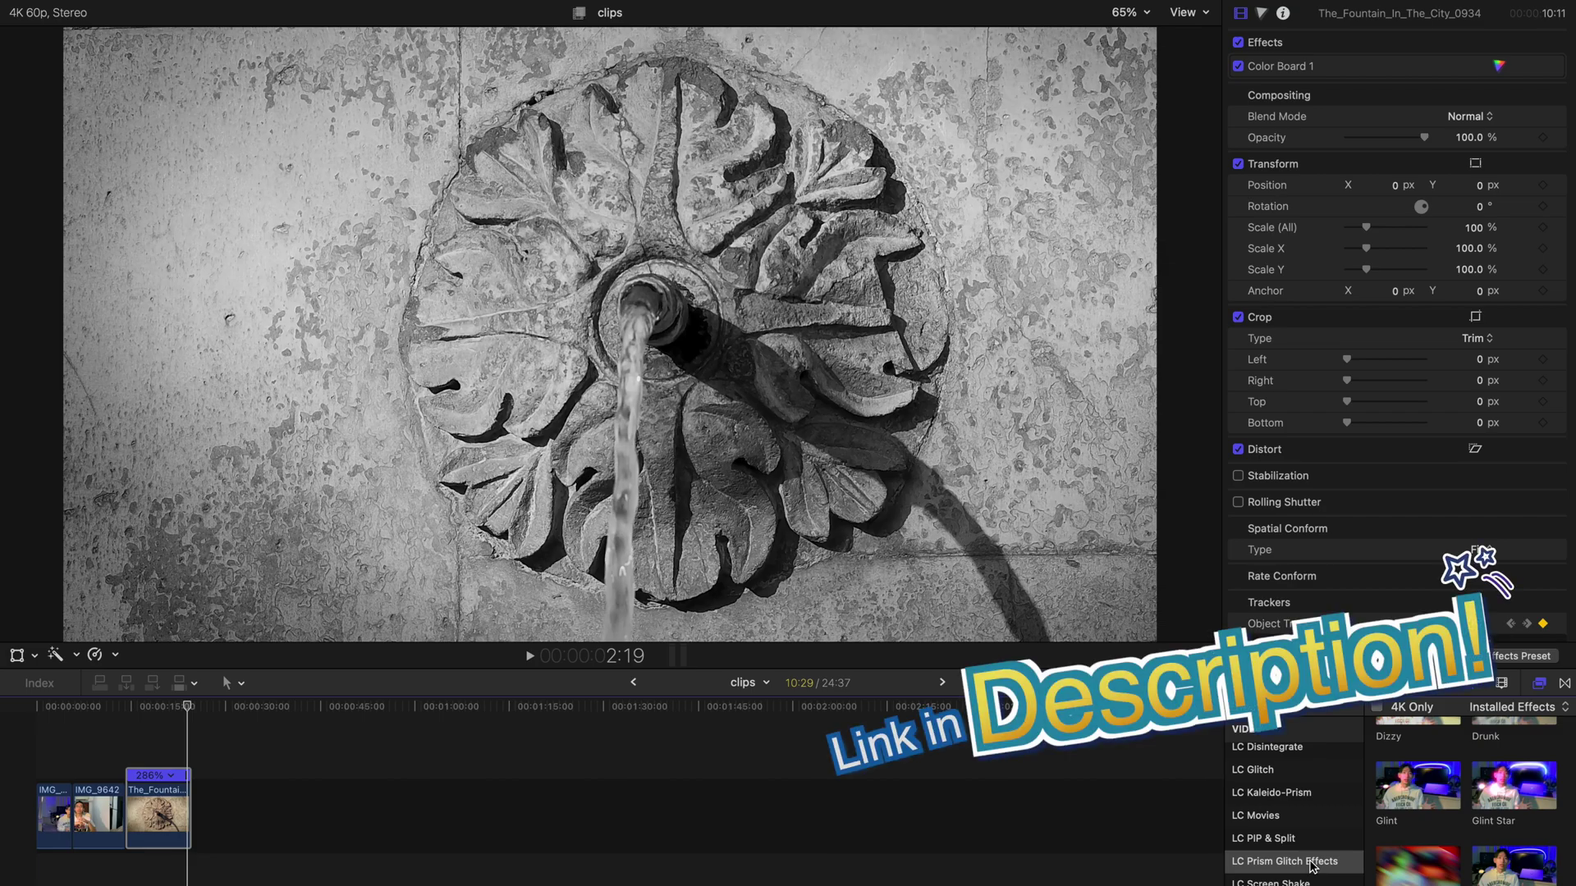
mouse_move(1514, 783)
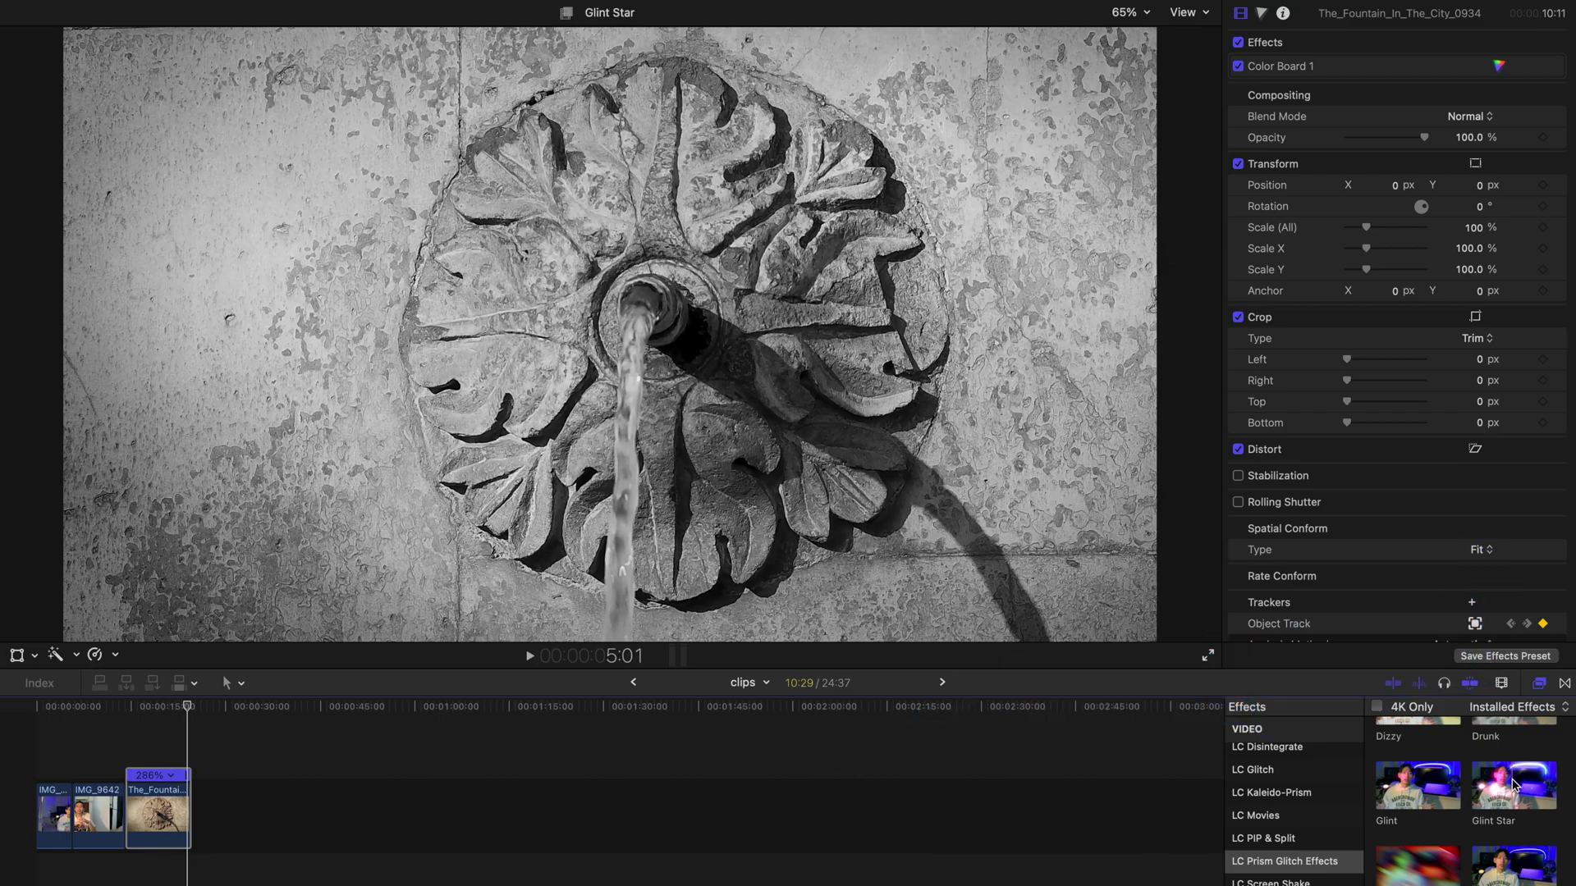
left_click_drag(1514, 783, 654, 318)
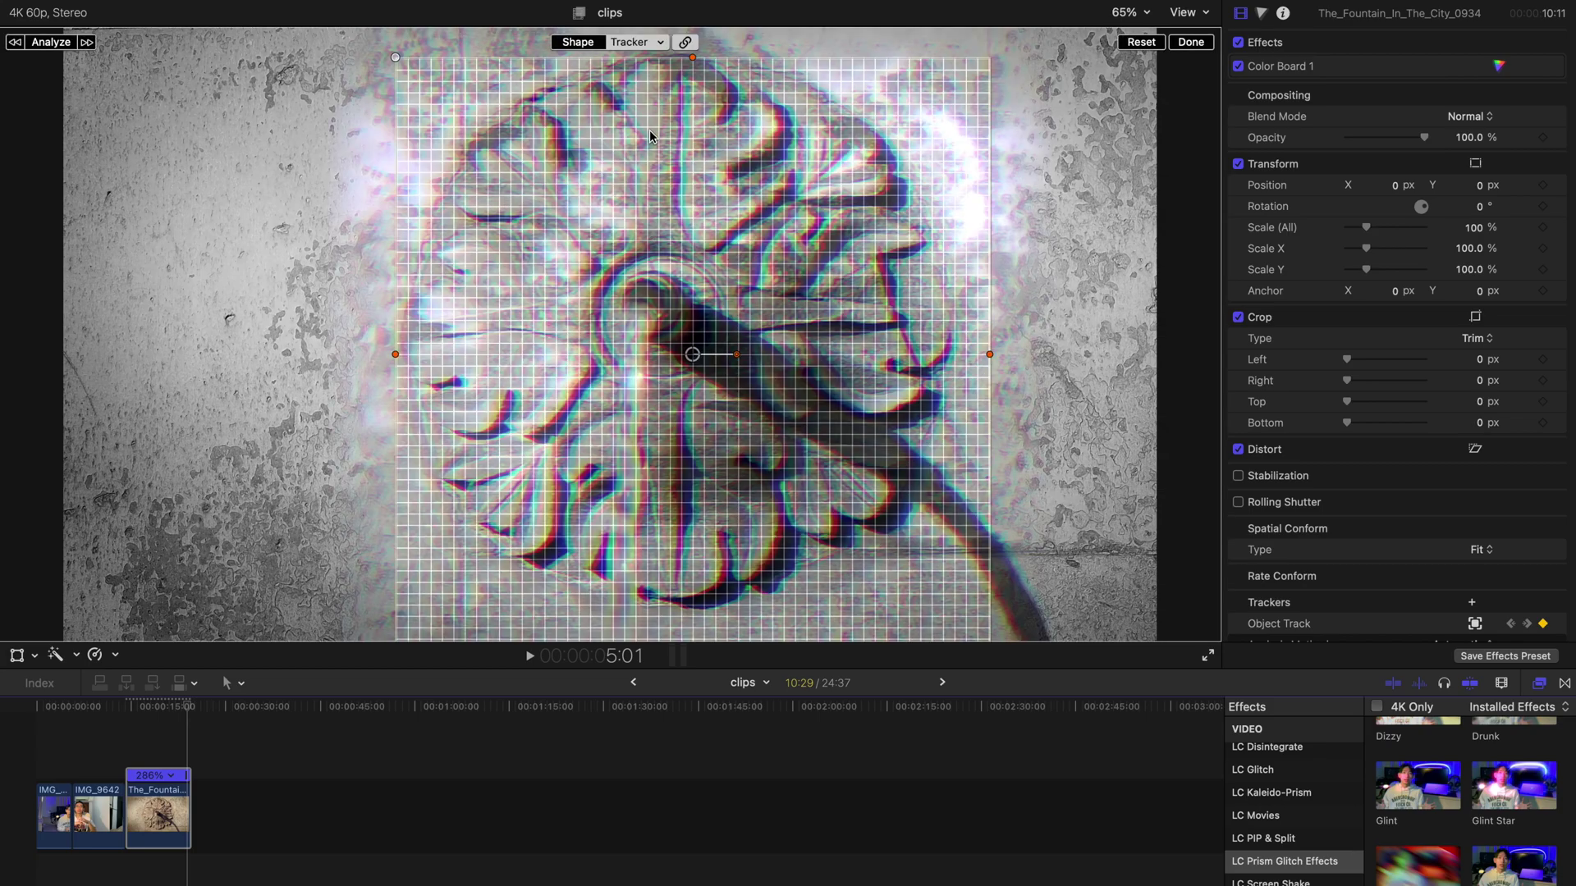
Step: Set Glint Star's Shape Mask 1 tracker to Object Track and move the playhead back
left_click(663, 42)
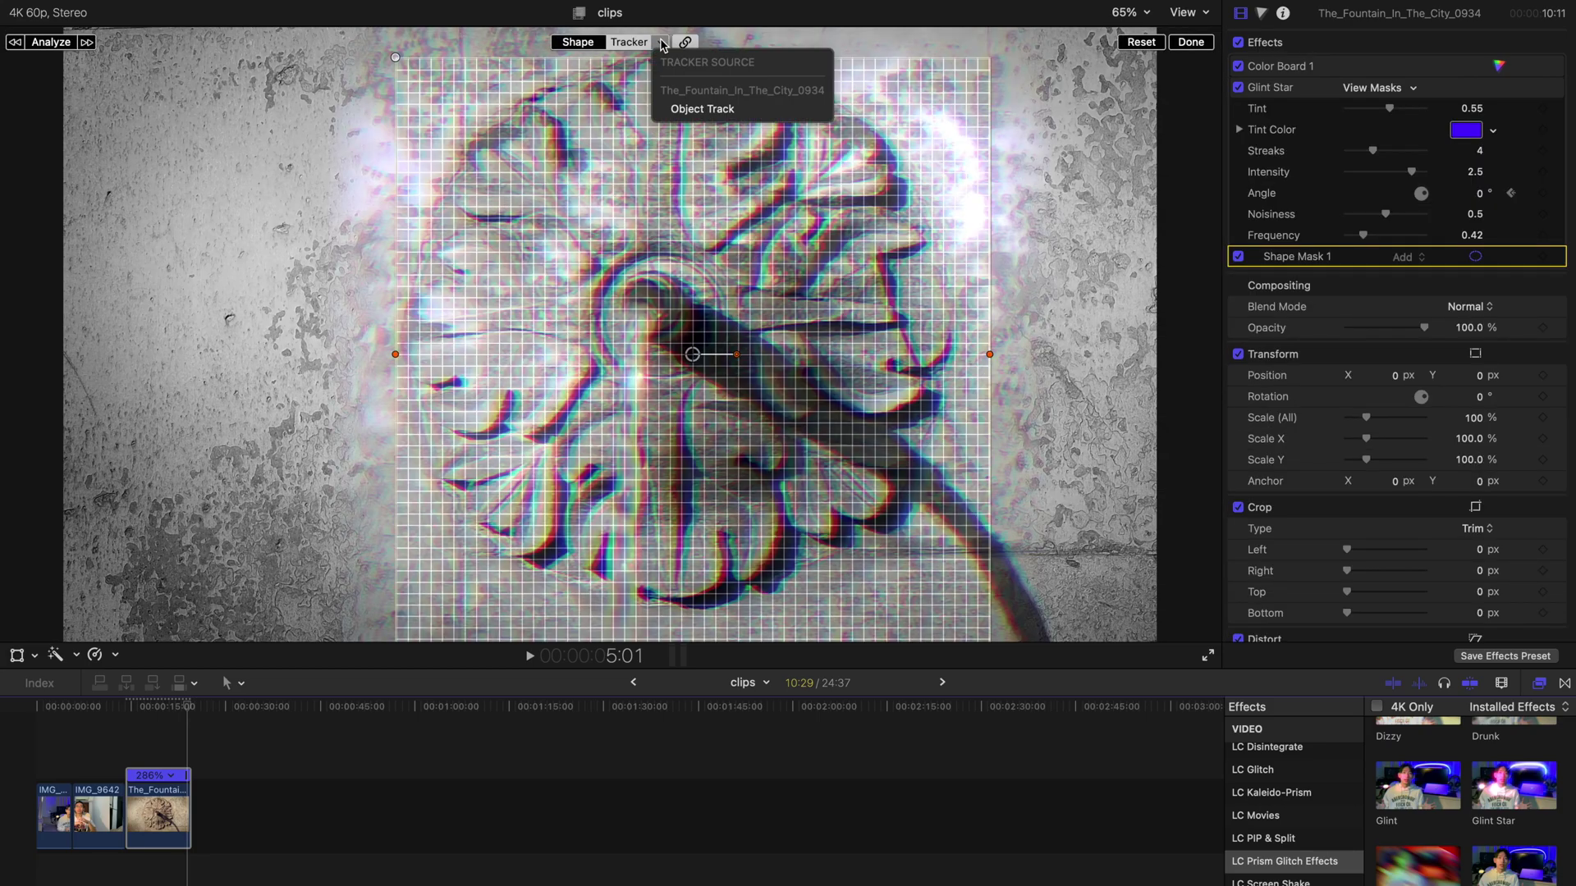
left_click(680, 110)
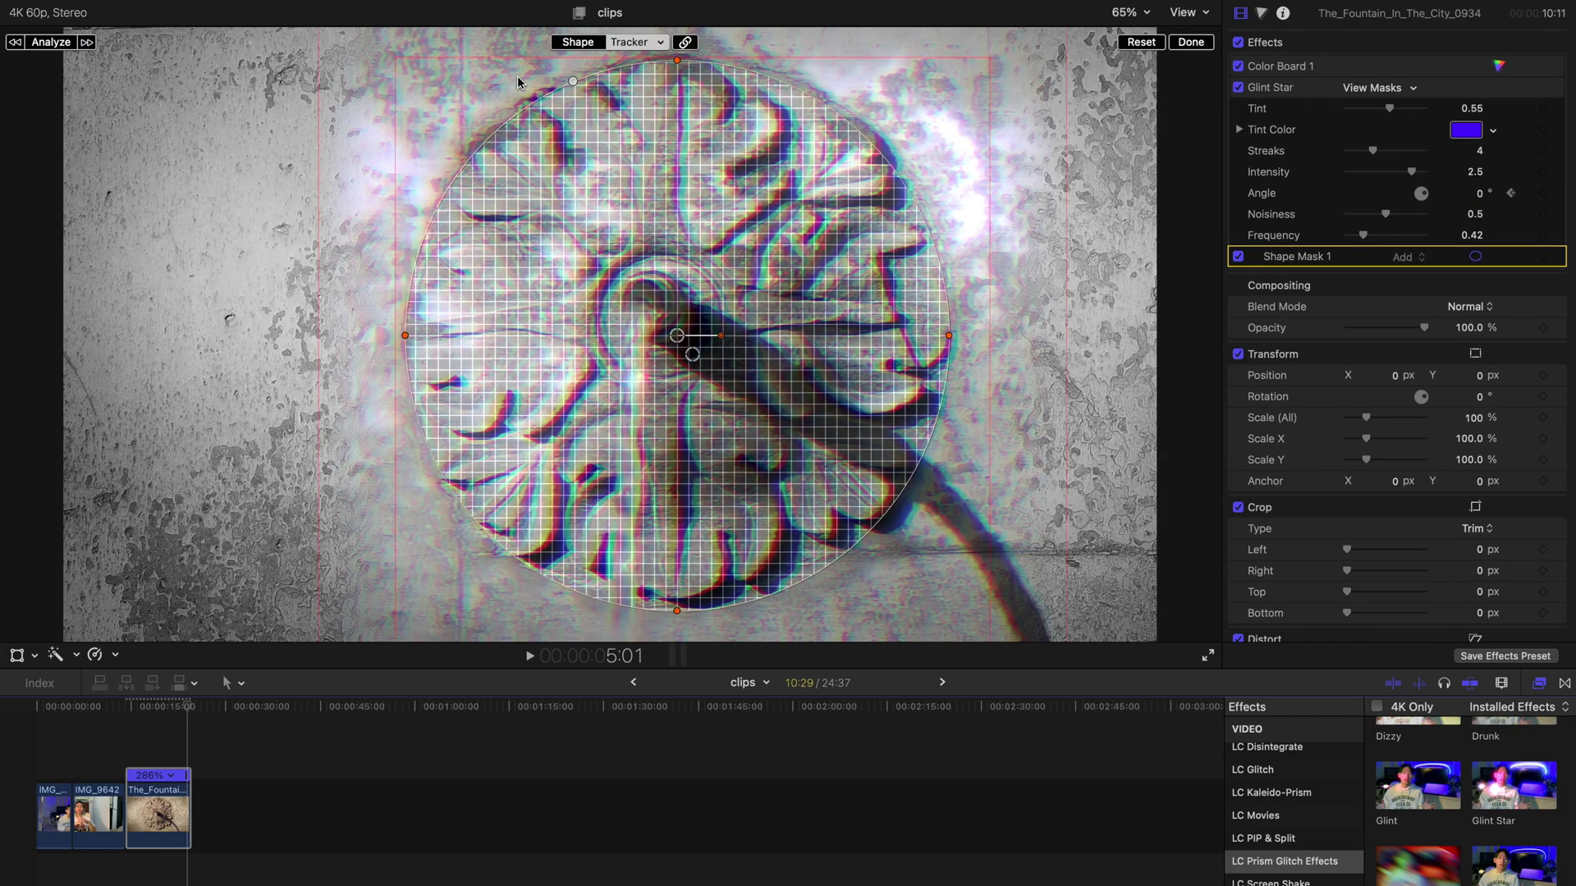
left_click(572, 42)
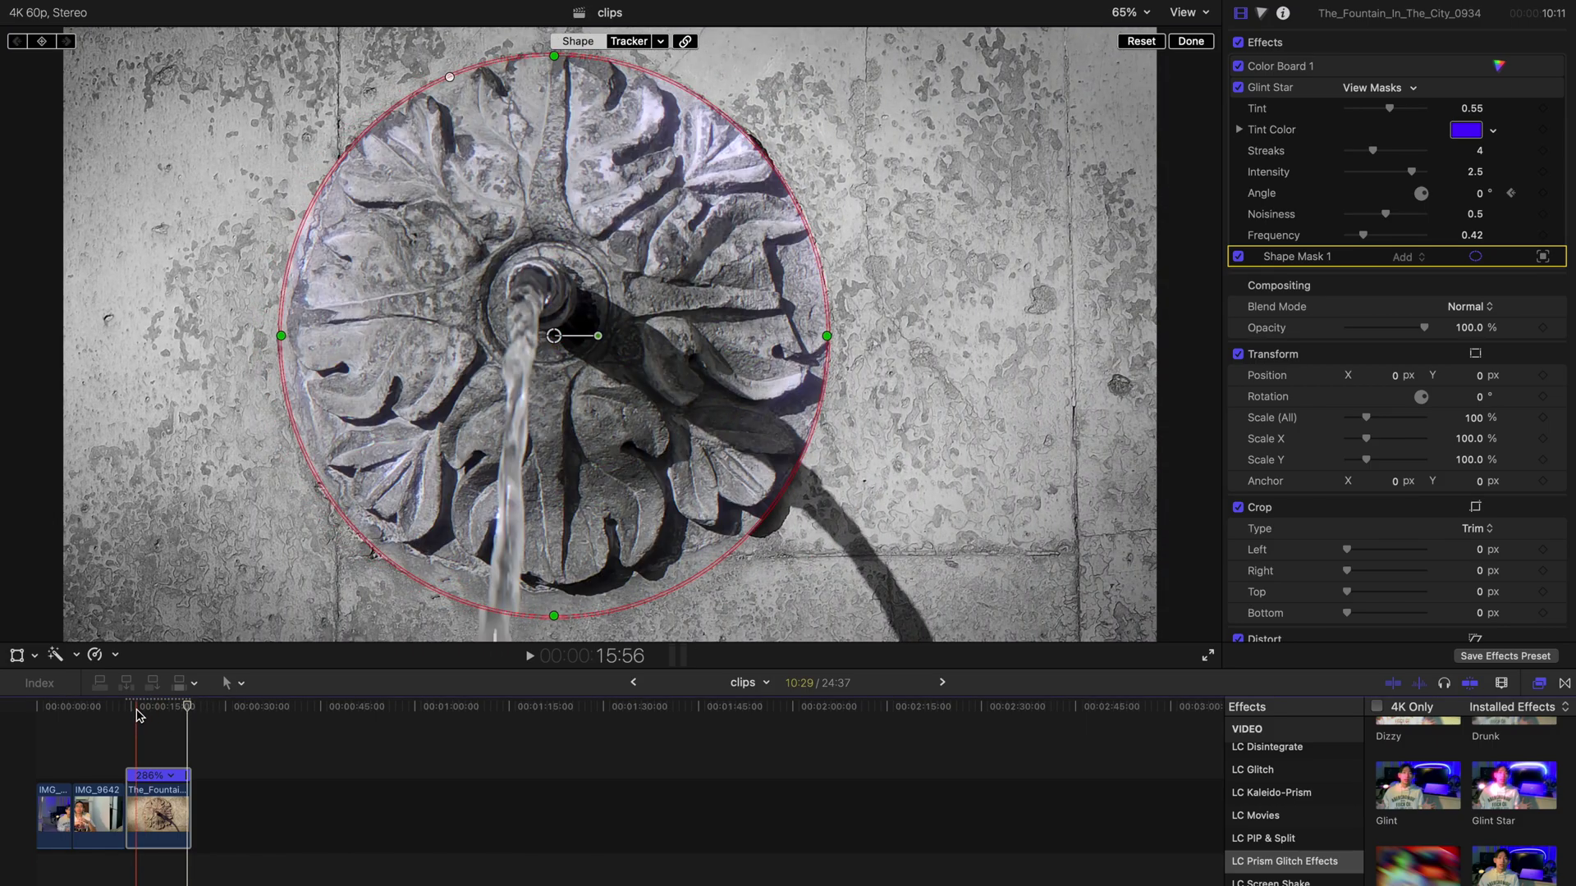
left_click(126, 709)
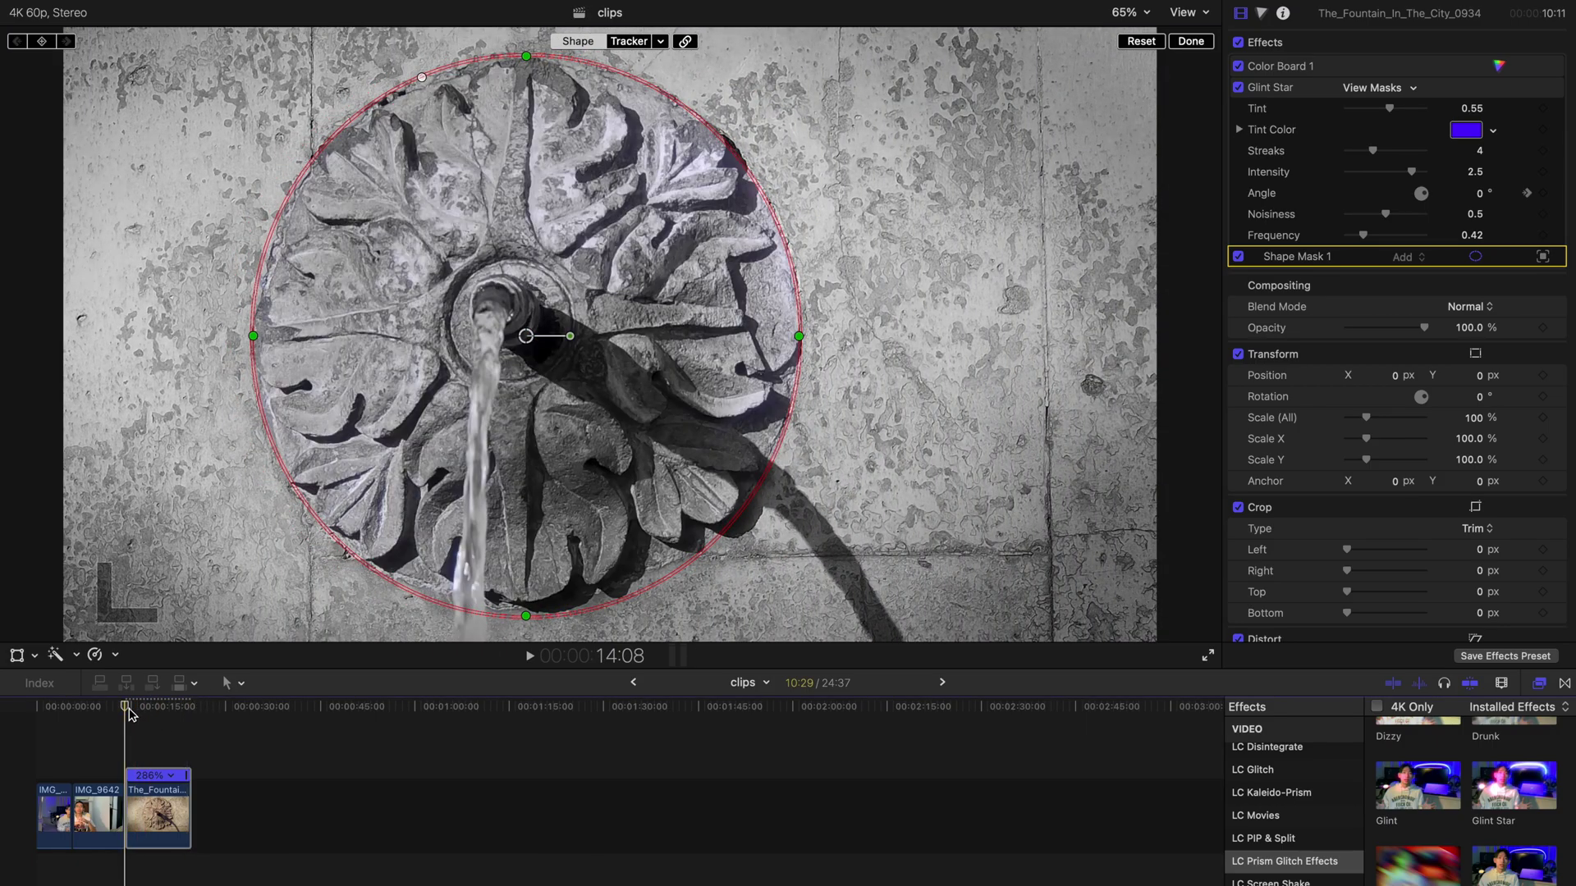
key("space")
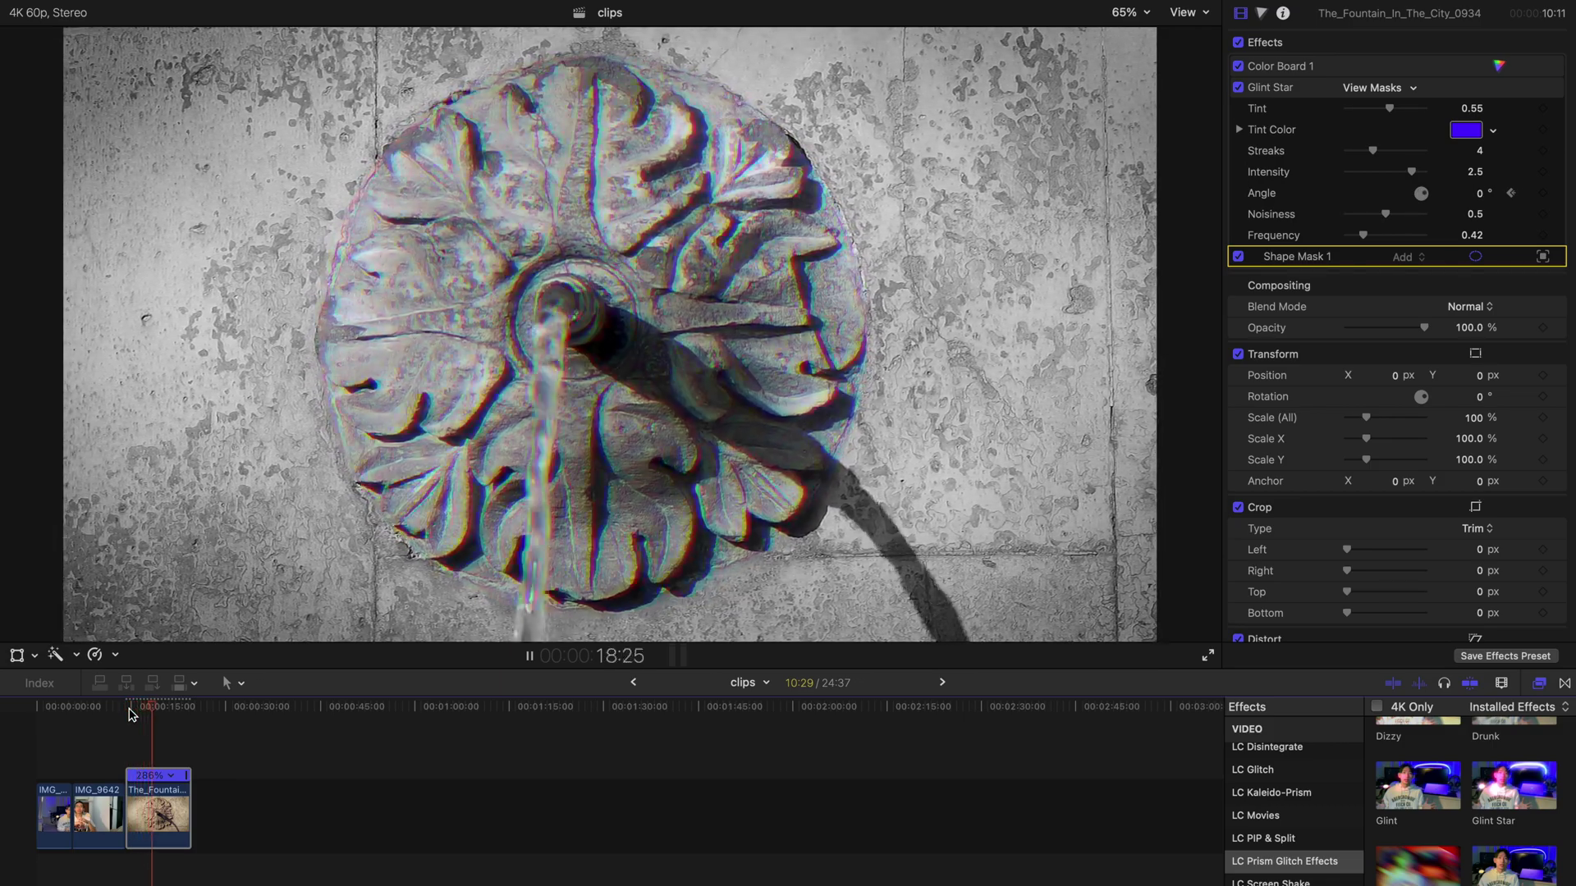
key("space")
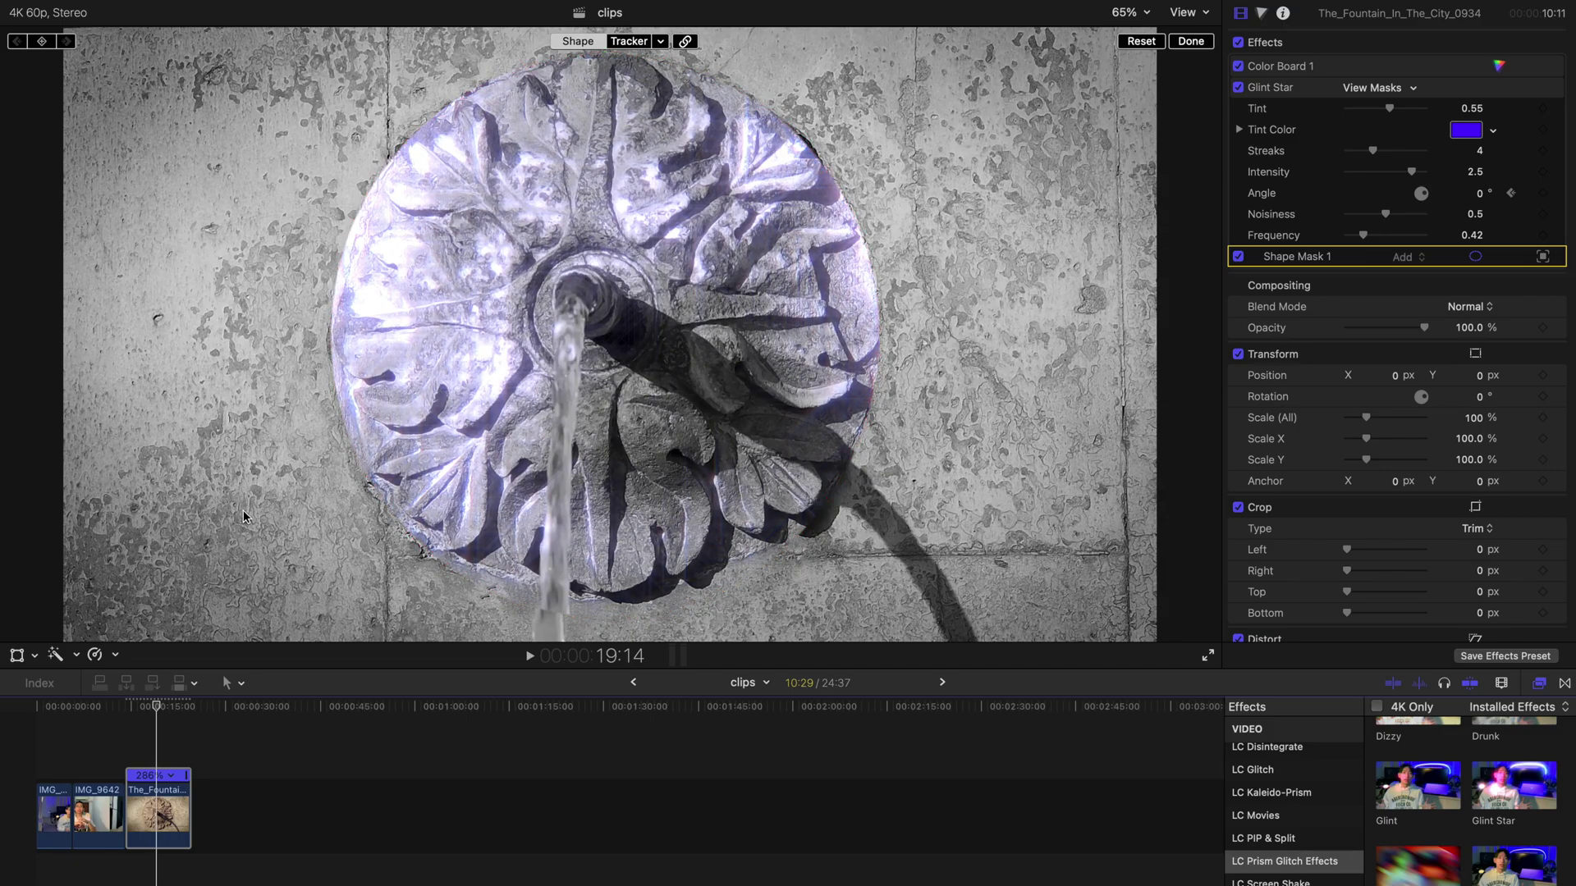
key("space")
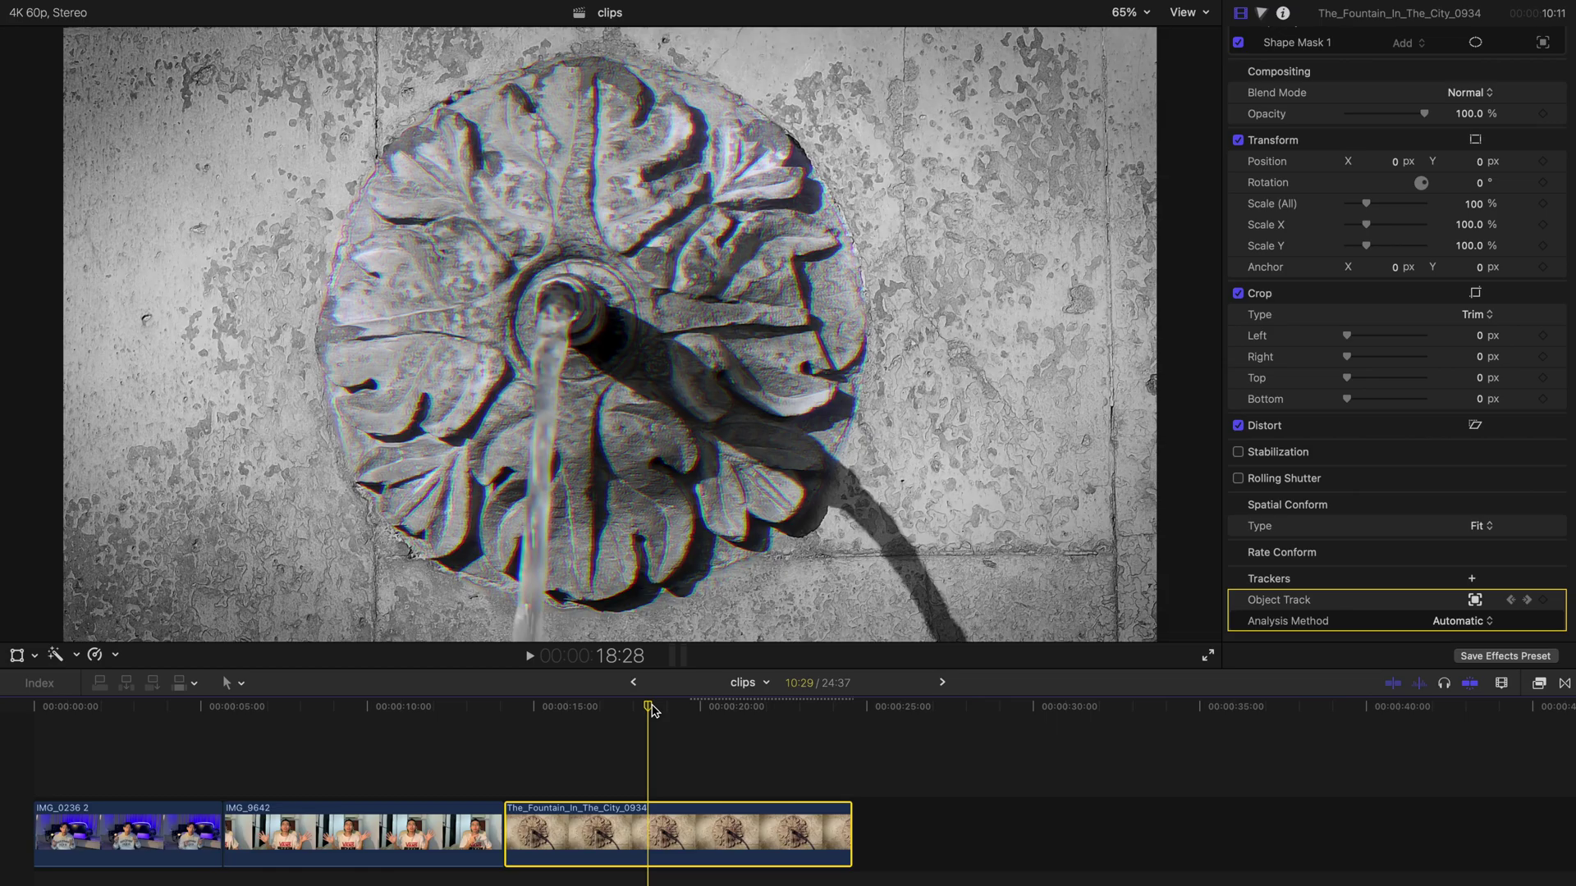
mouse_move(646, 708)
left_mouse_down()
mouse_move(628, 708)
mouse_move(669, 709)
left_mouse_up()
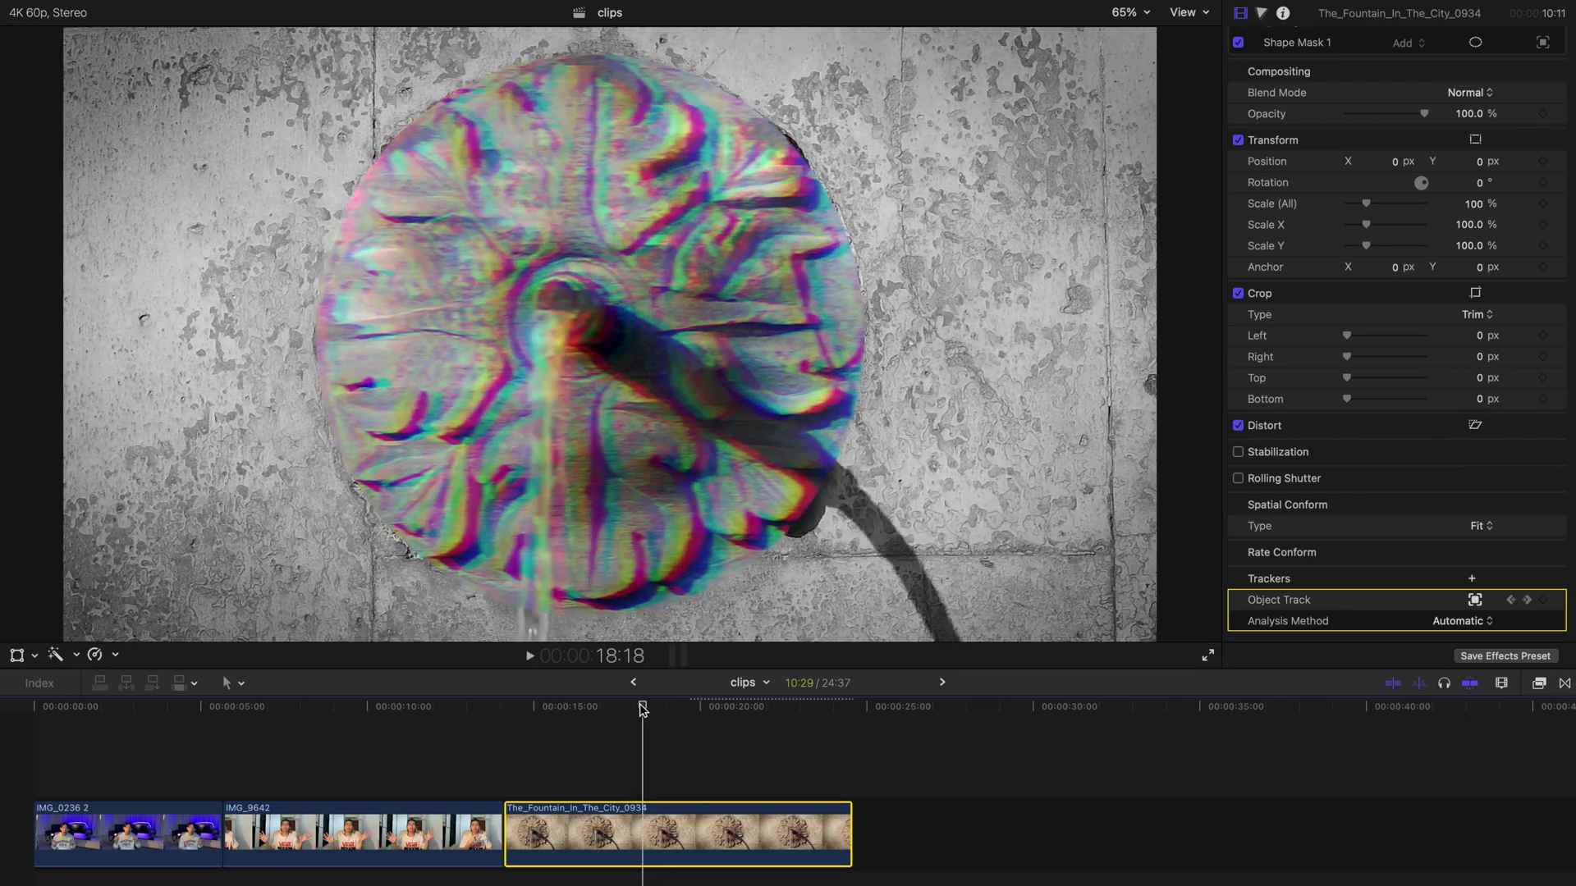
mouse_move(643, 710)
left_mouse_down()
mouse_move(622, 711)
mouse_move(673, 711)
mouse_move(653, 711)
left_mouse_up()
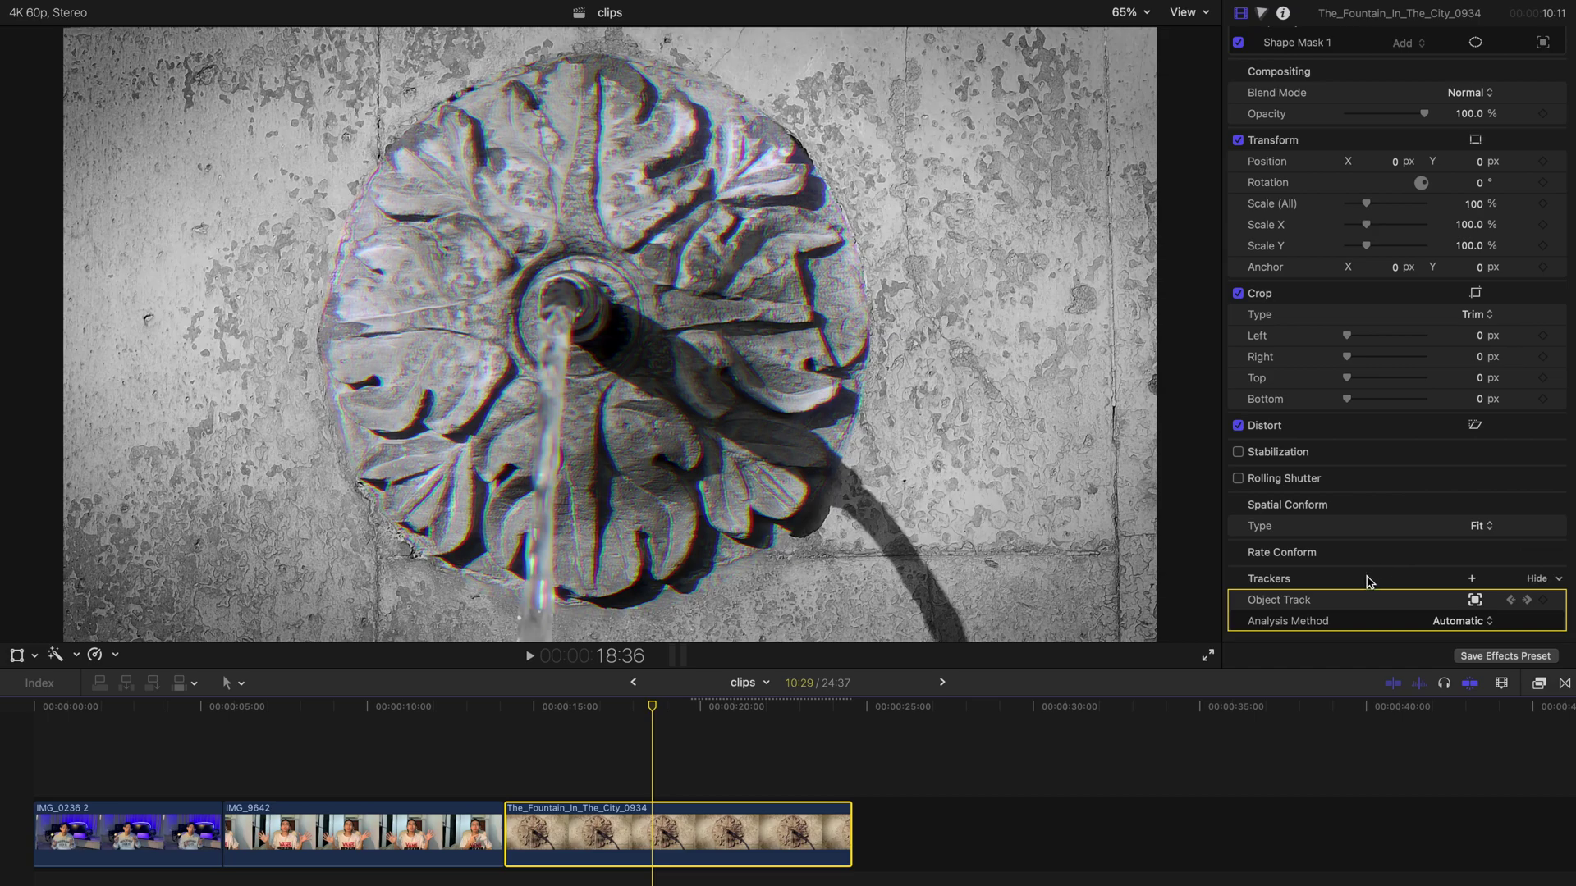
Step: Reselect the fountain's Object Track and track it forward from one frame later
left_click(1295, 614)
left_click(1289, 607)
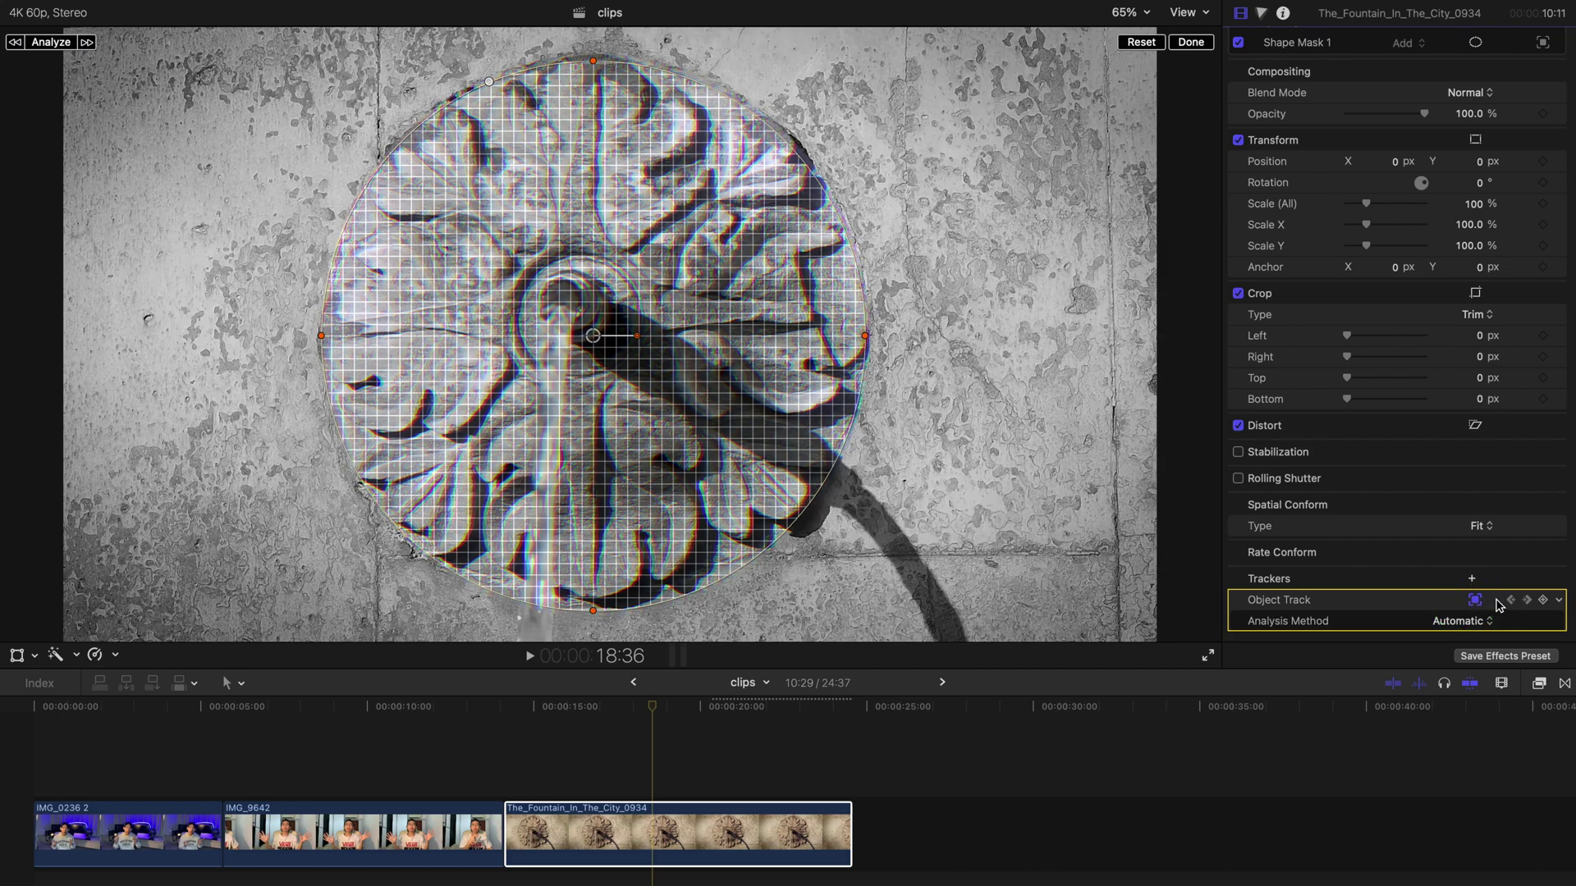
key("Right")
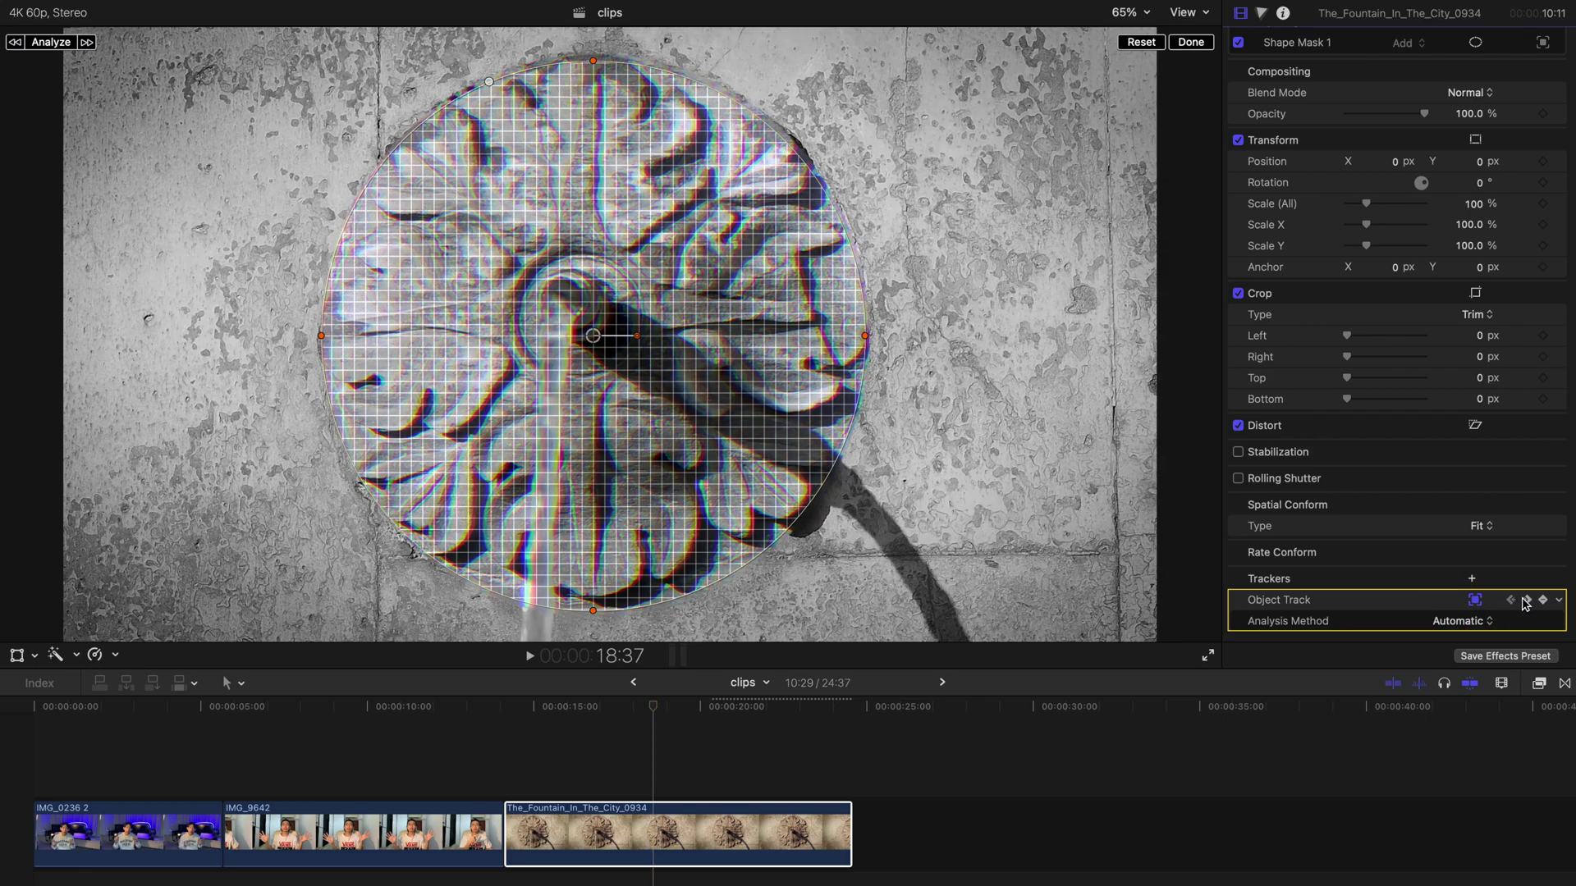
left_click(1525, 602)
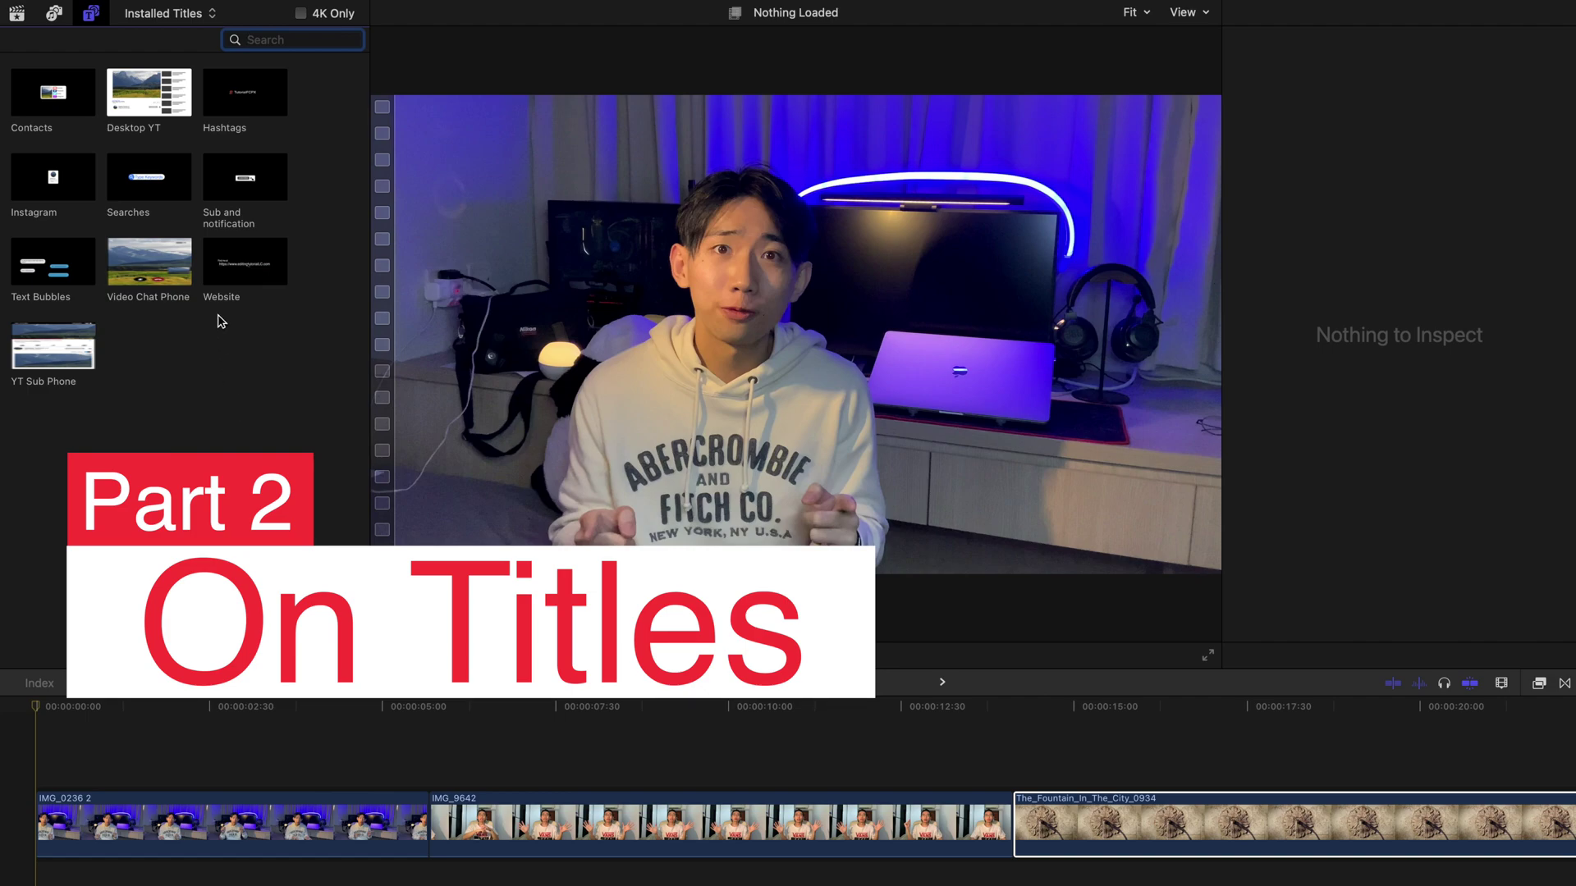
Step: Add the Hashtags title at the timeline start above IMG_0236 2 and preview it
left_click(223, 97)
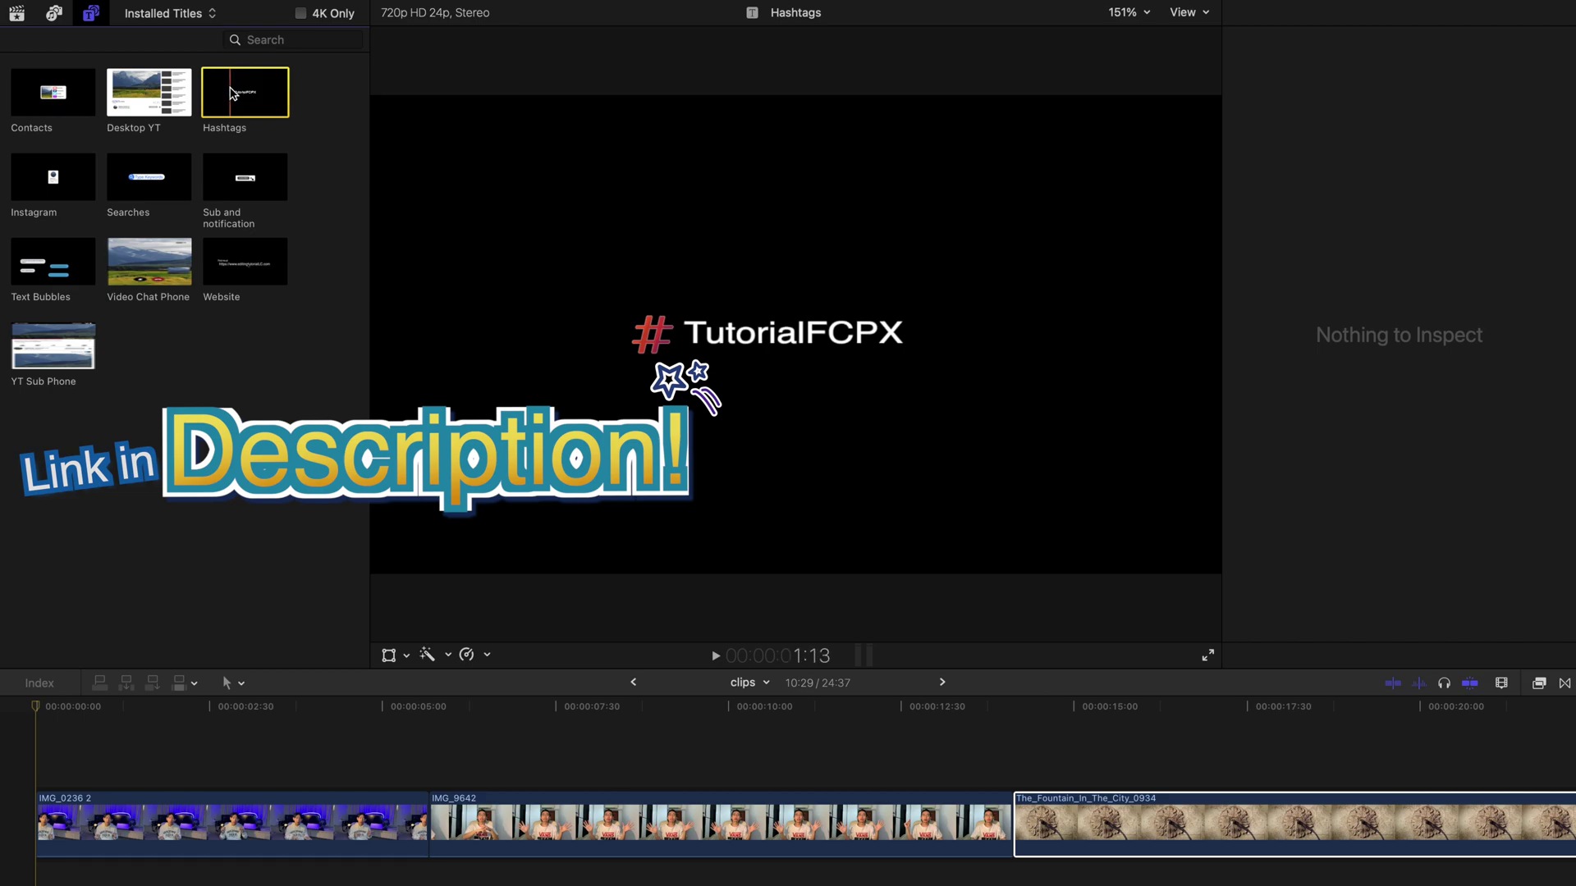
left_click_drag(233, 93, 41, 771)
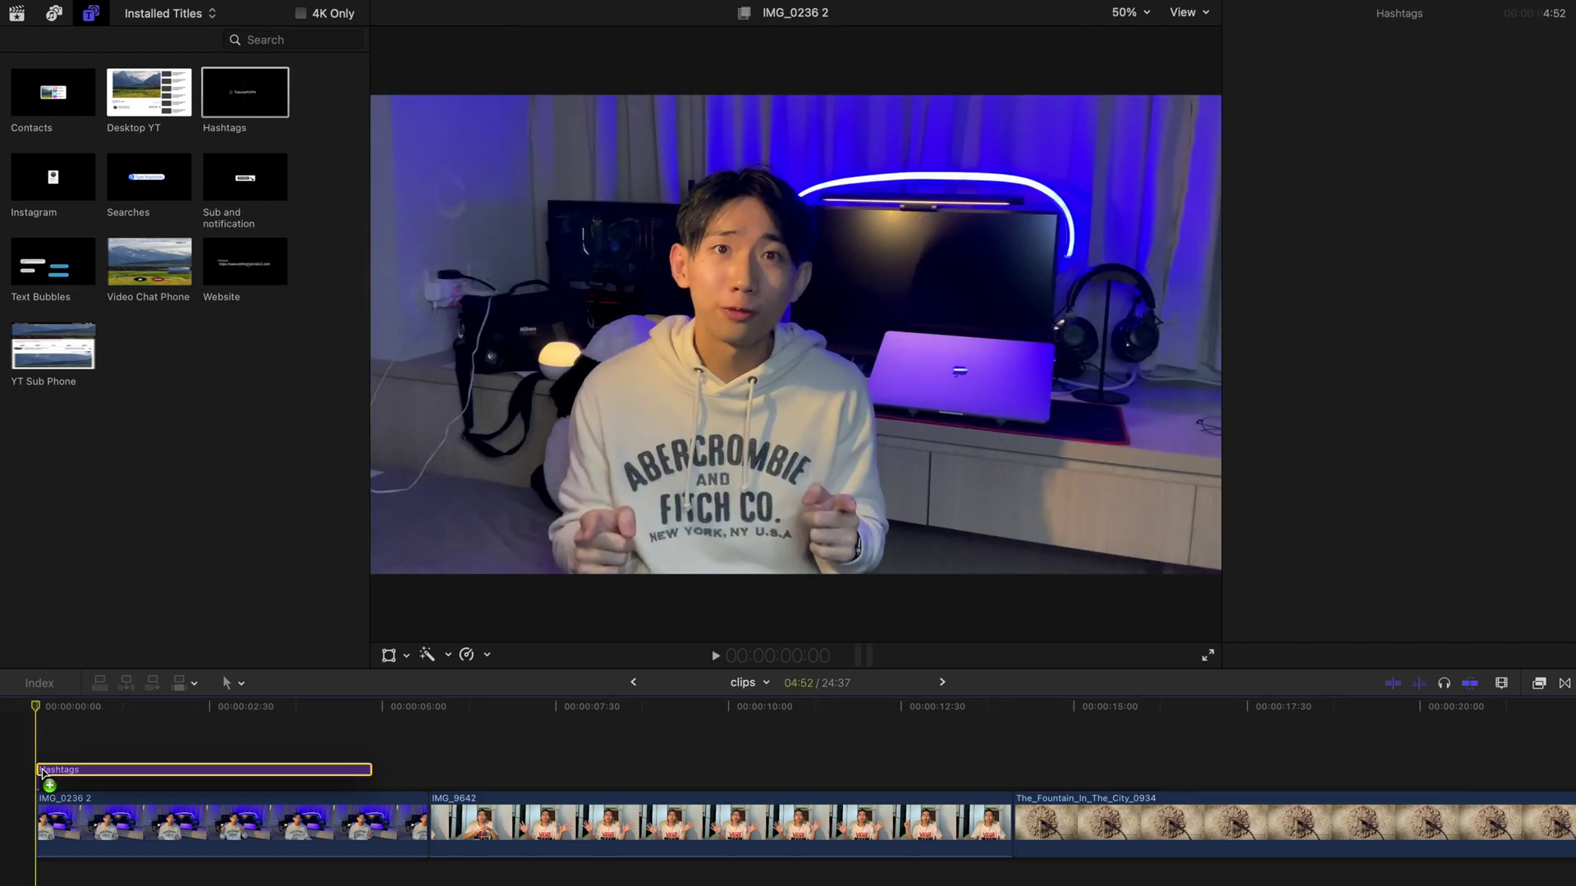
left_click_drag(41, 772, 41, 771)
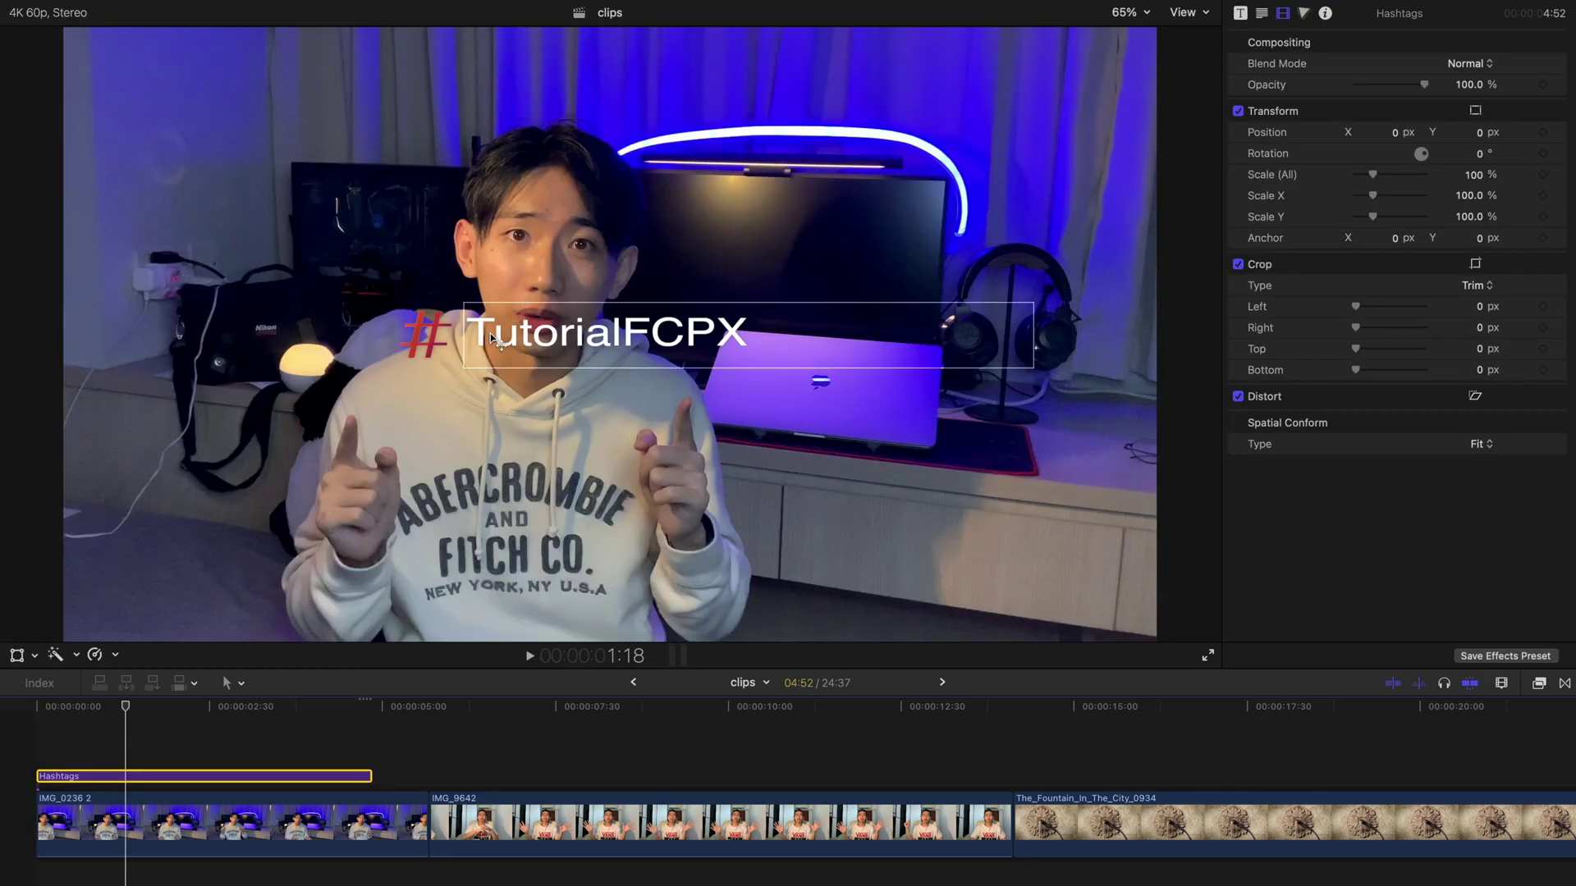
key("space")
key("space")
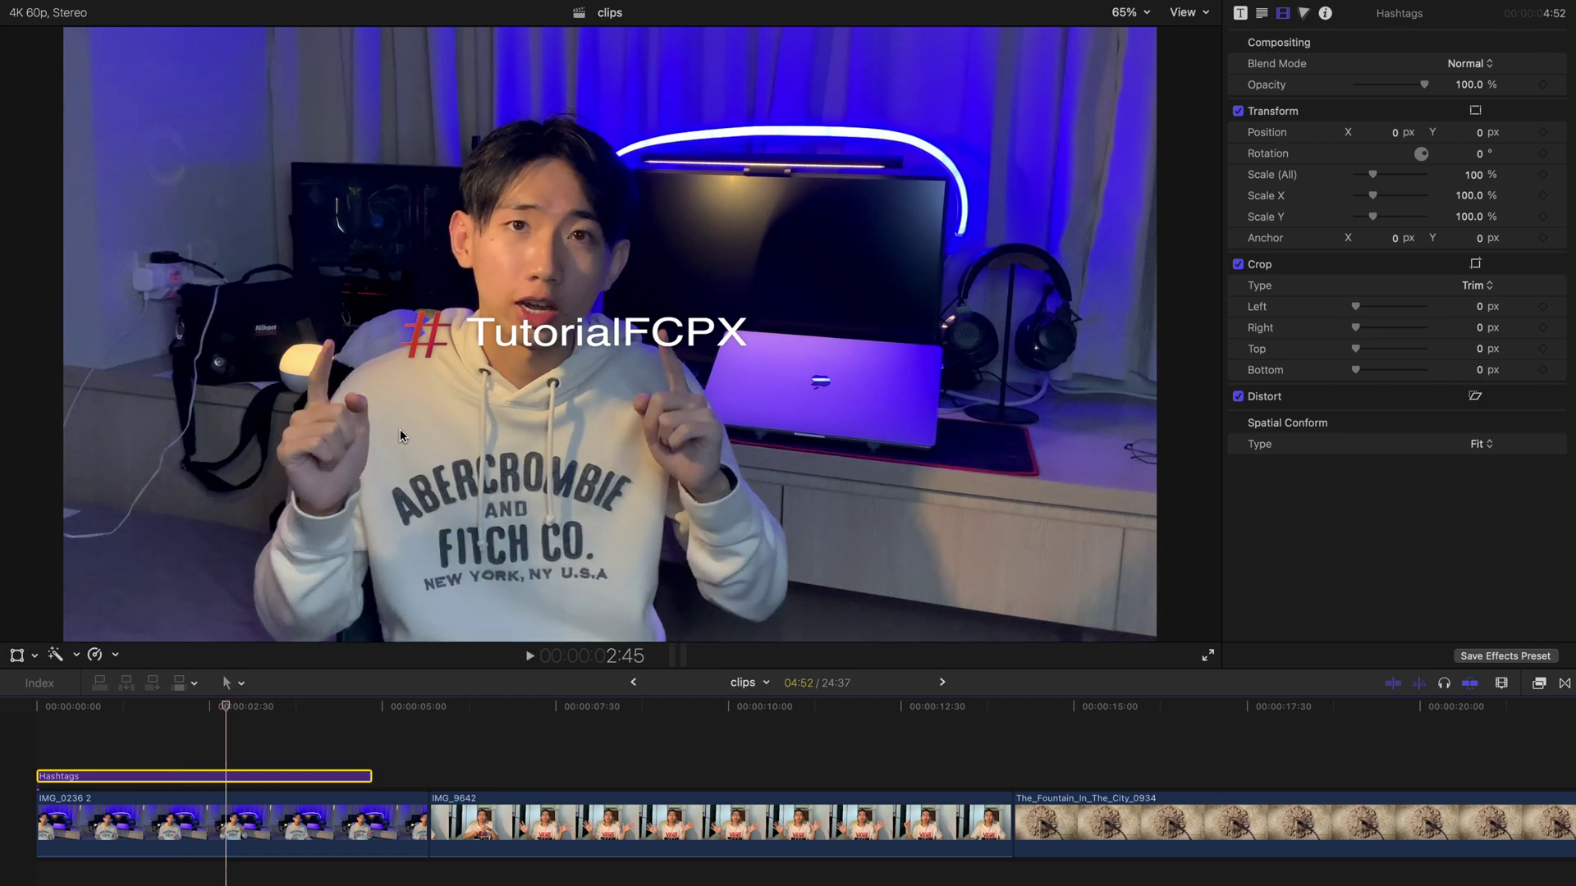
left_click(48, 712)
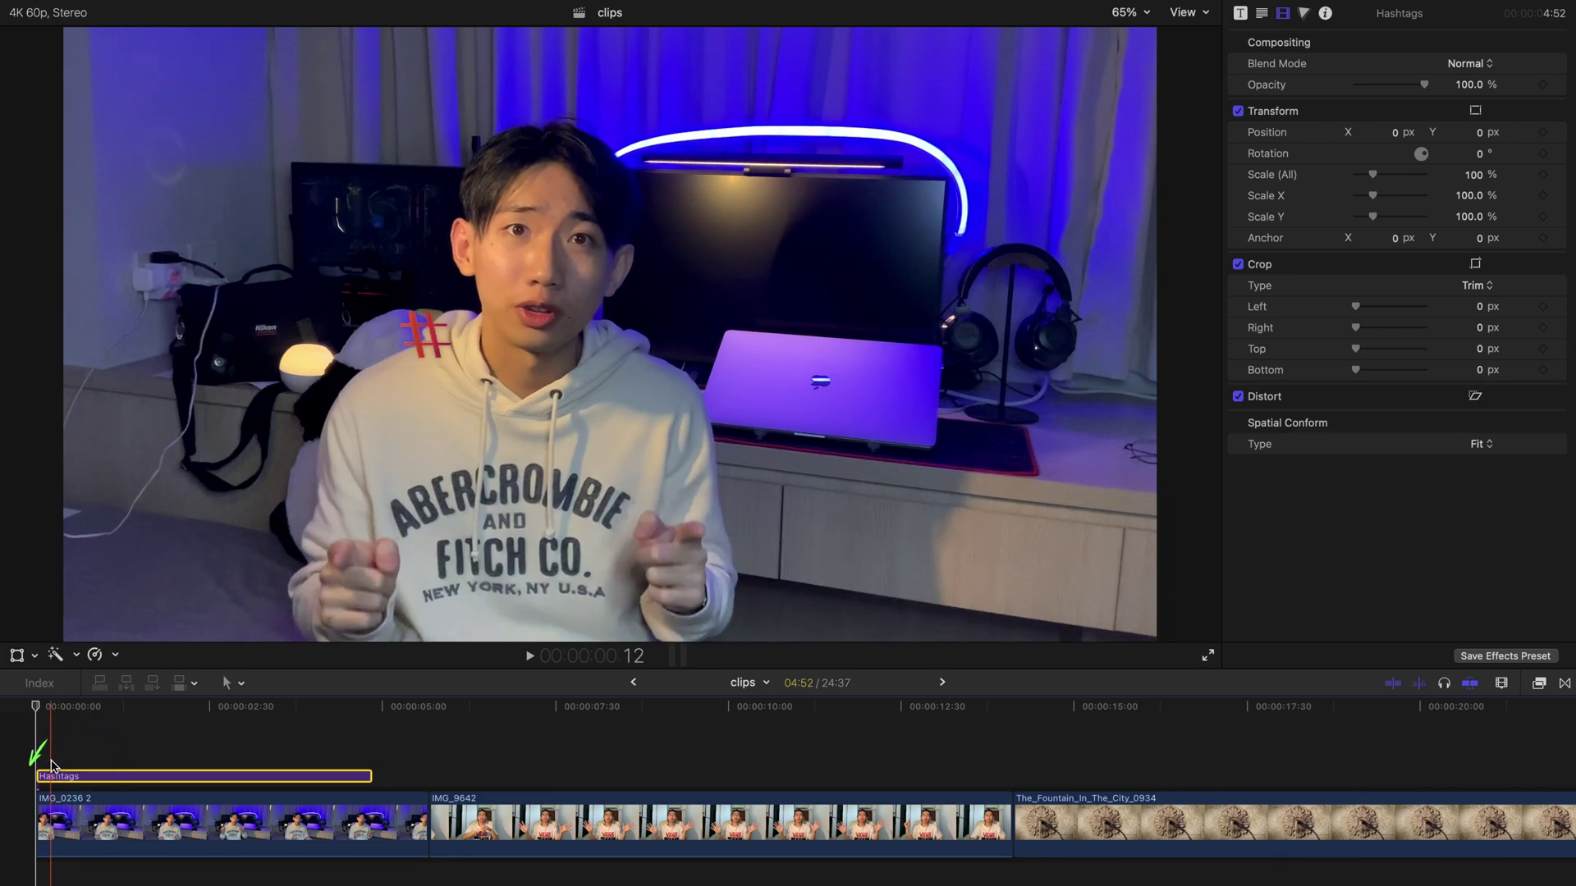
Step: Shape the tracker into a small oval over the presenter's fist and analyze it
left_click(35, 655)
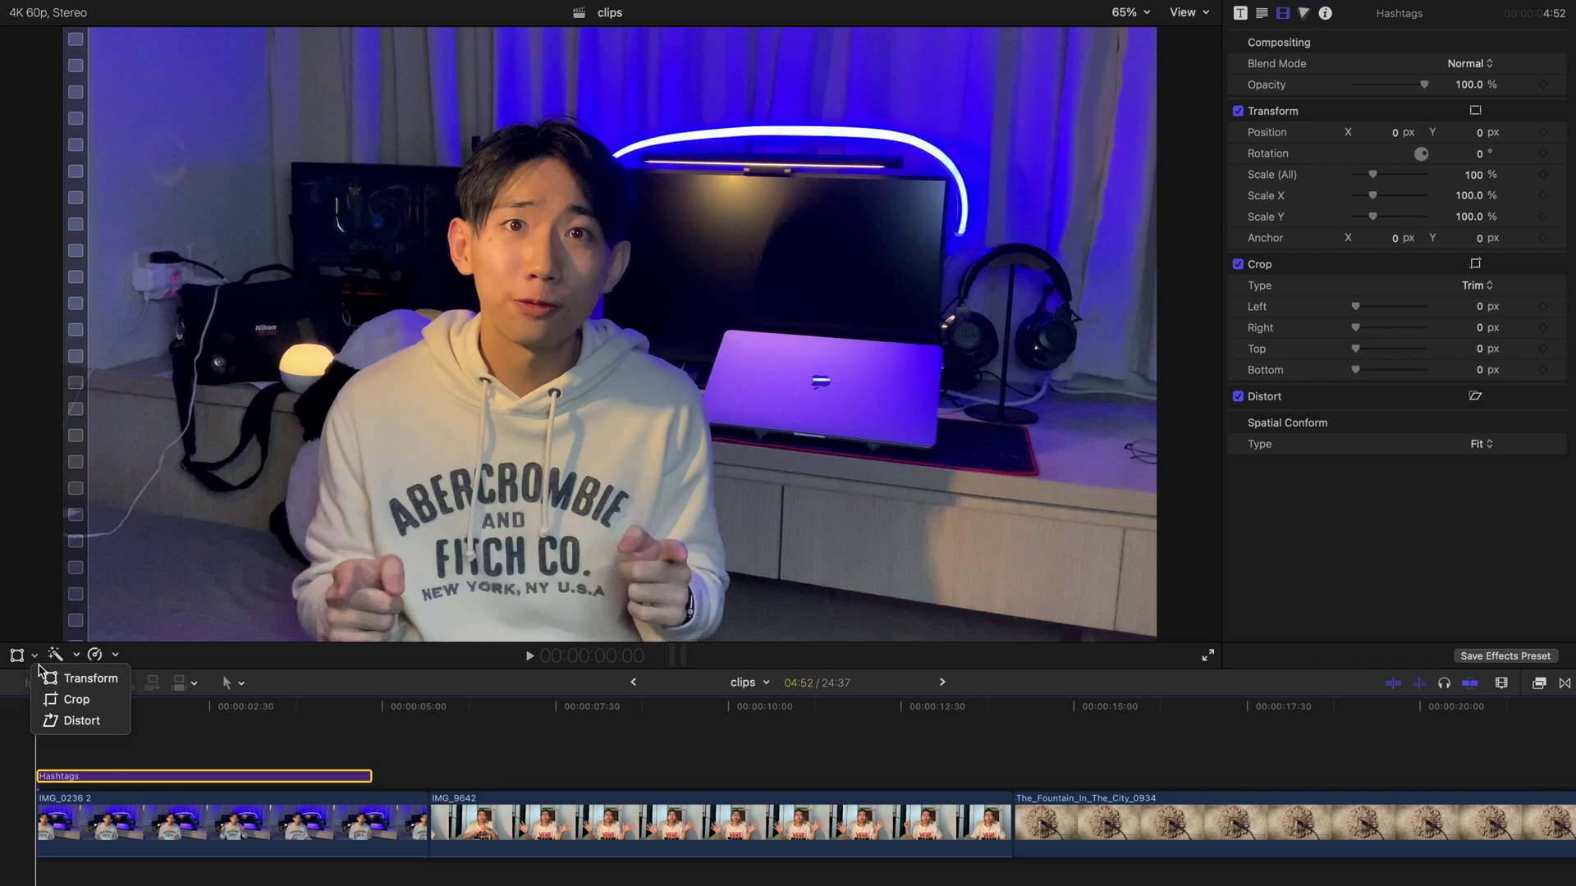
left_click(48, 680)
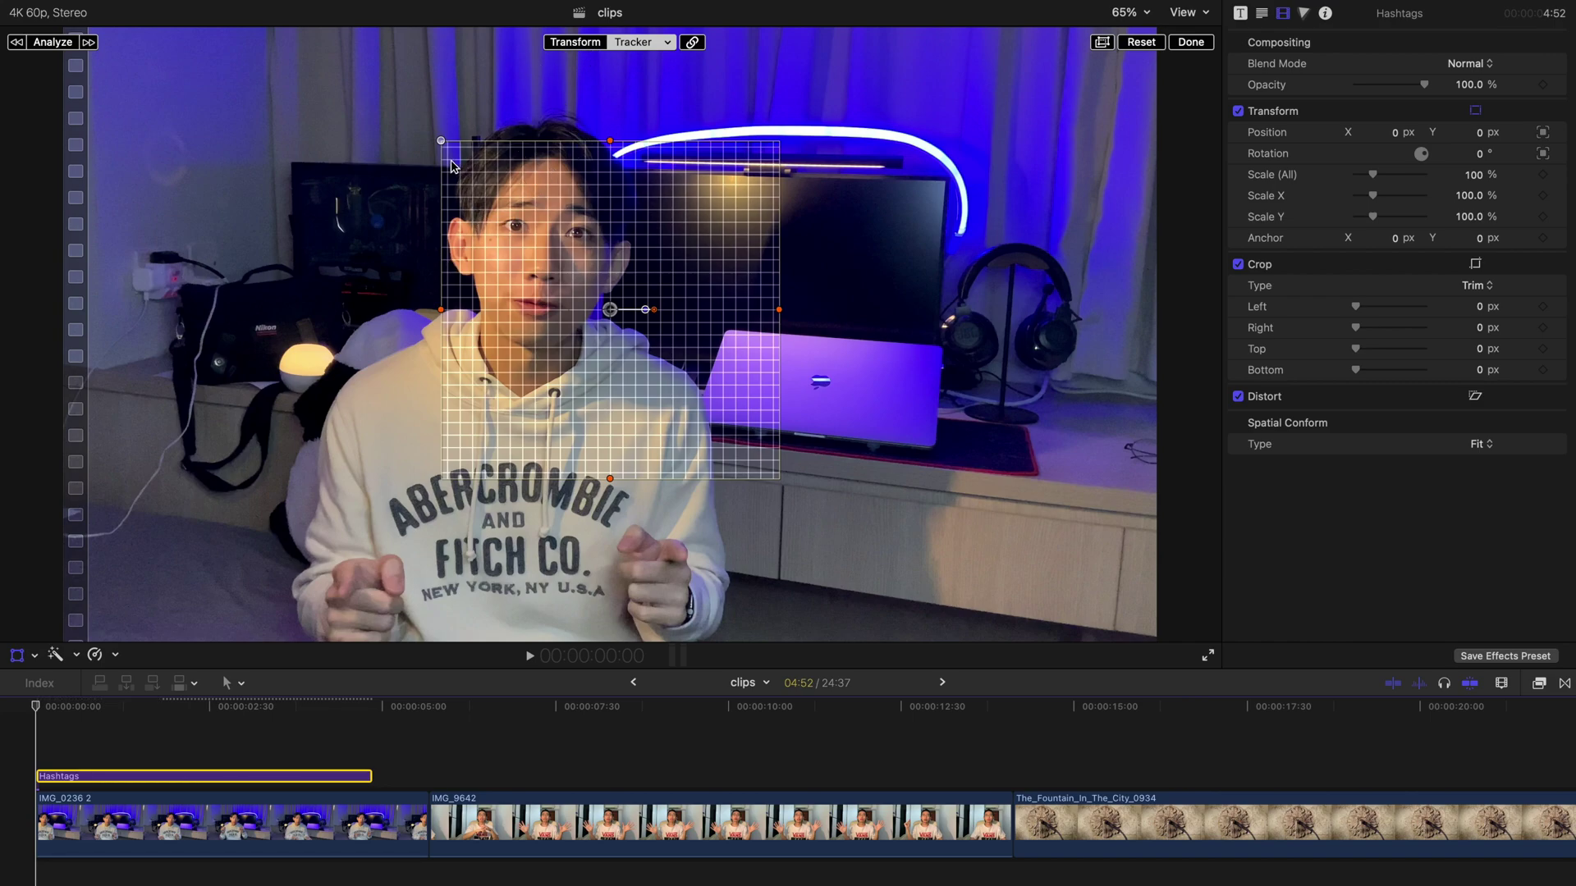
left_click_drag(441, 142, 605, 240)
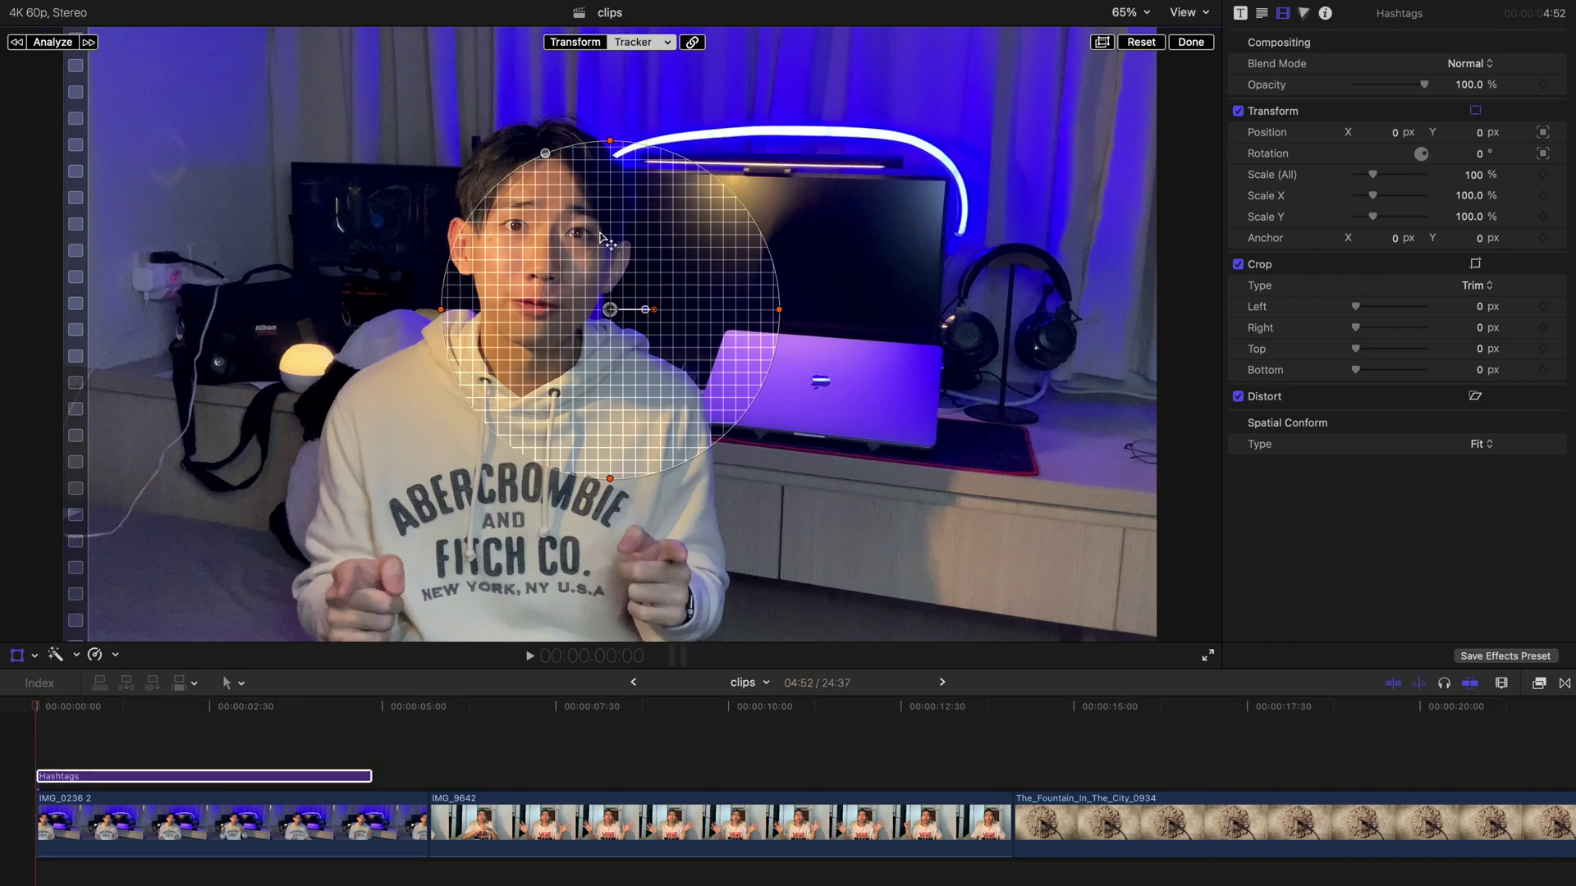
left_click_drag(618, 150, 400, 577)
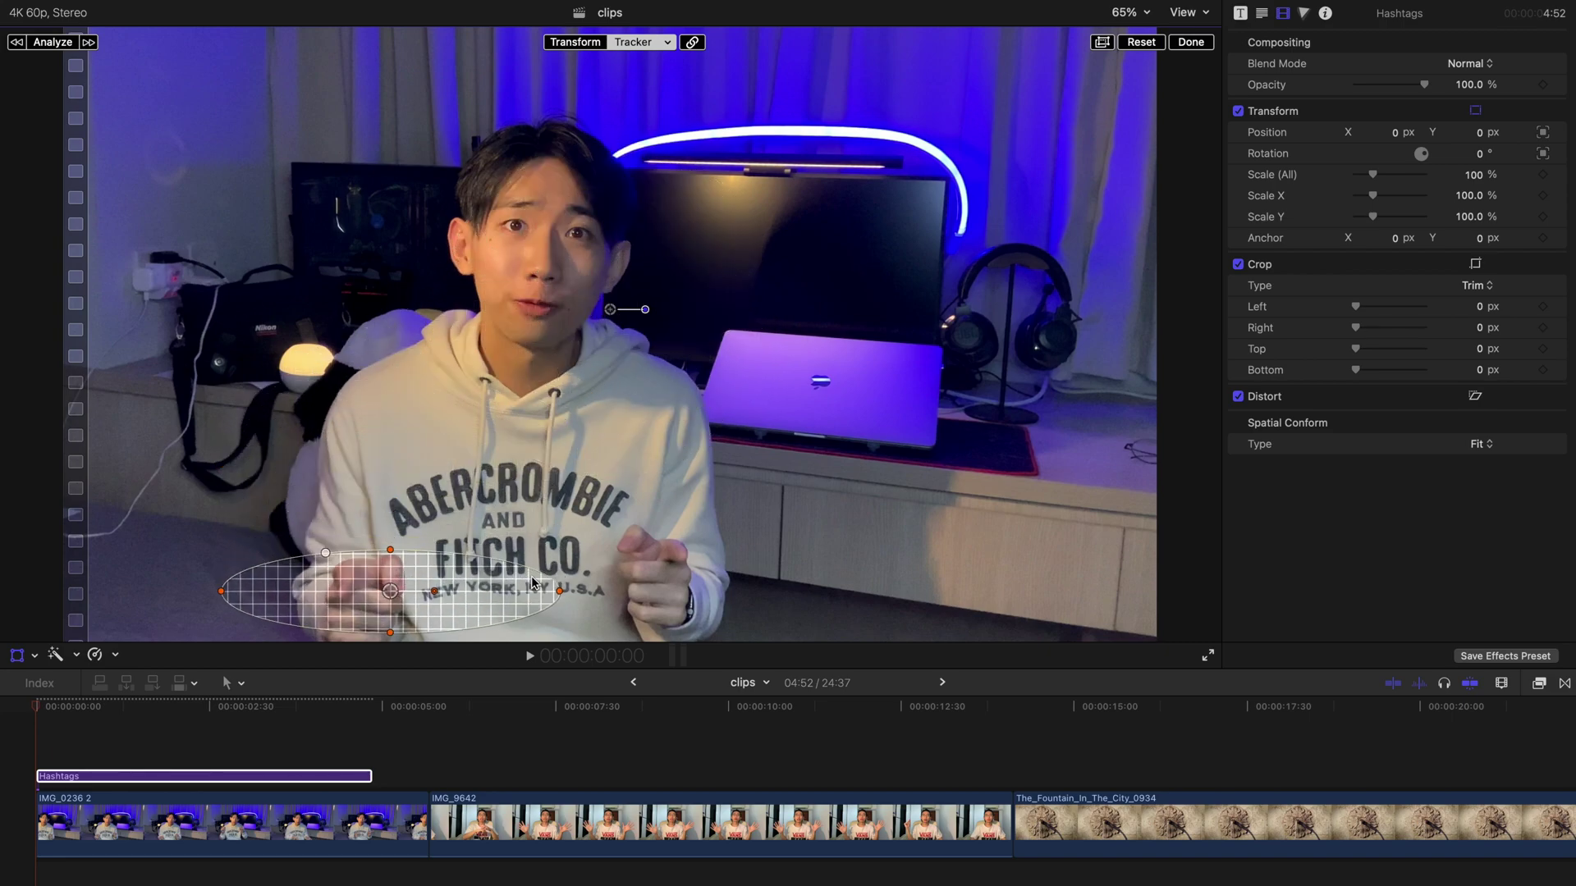
left_click_drag(558, 591, 354, 612)
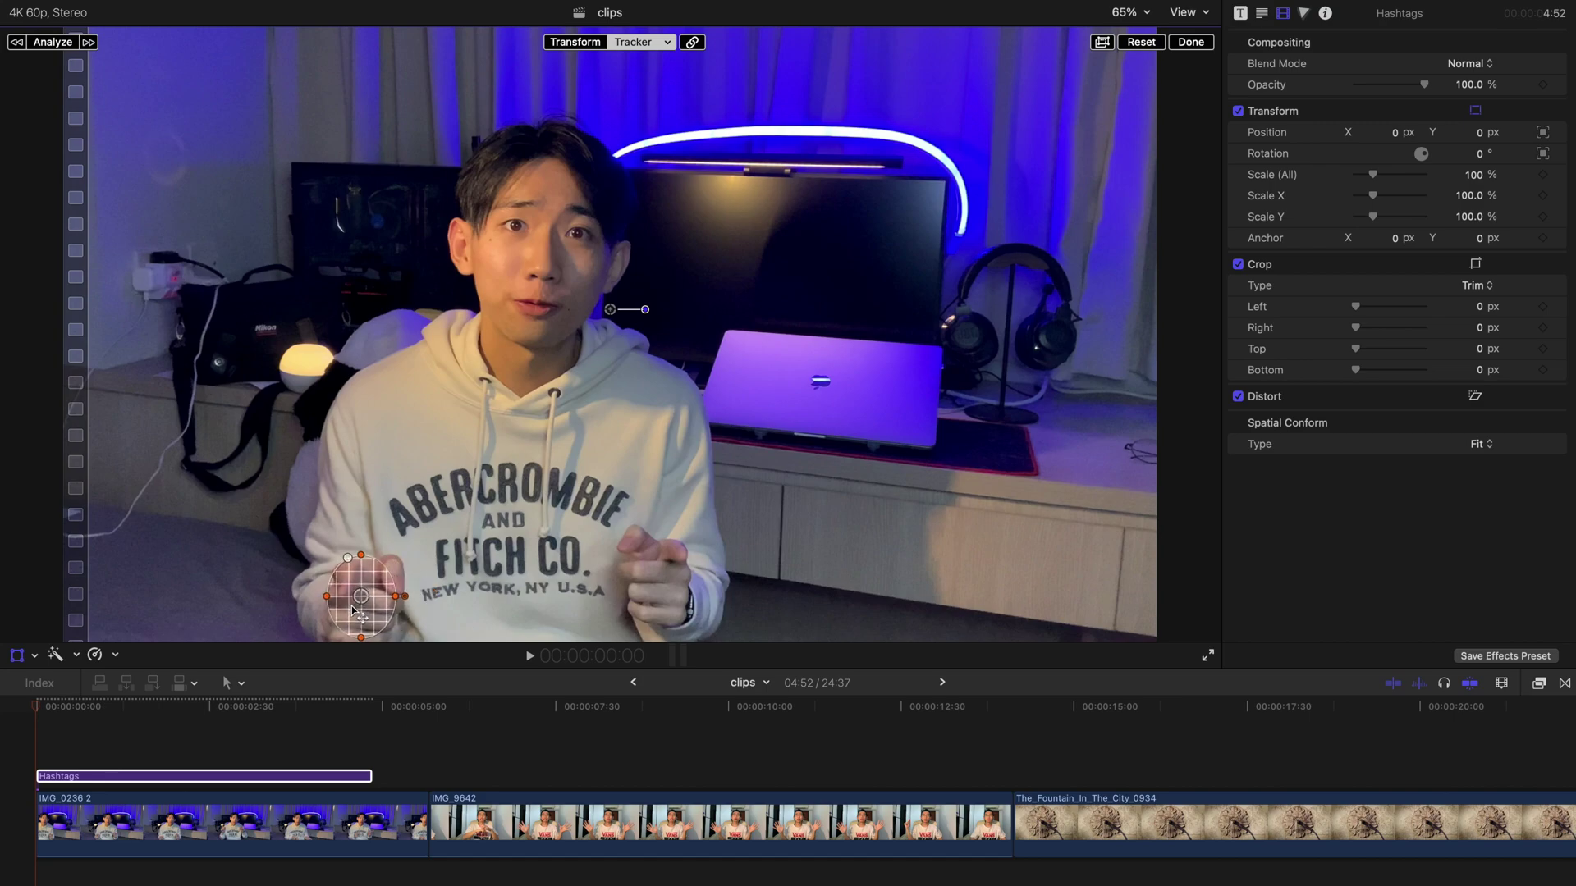
left_click(53, 42)
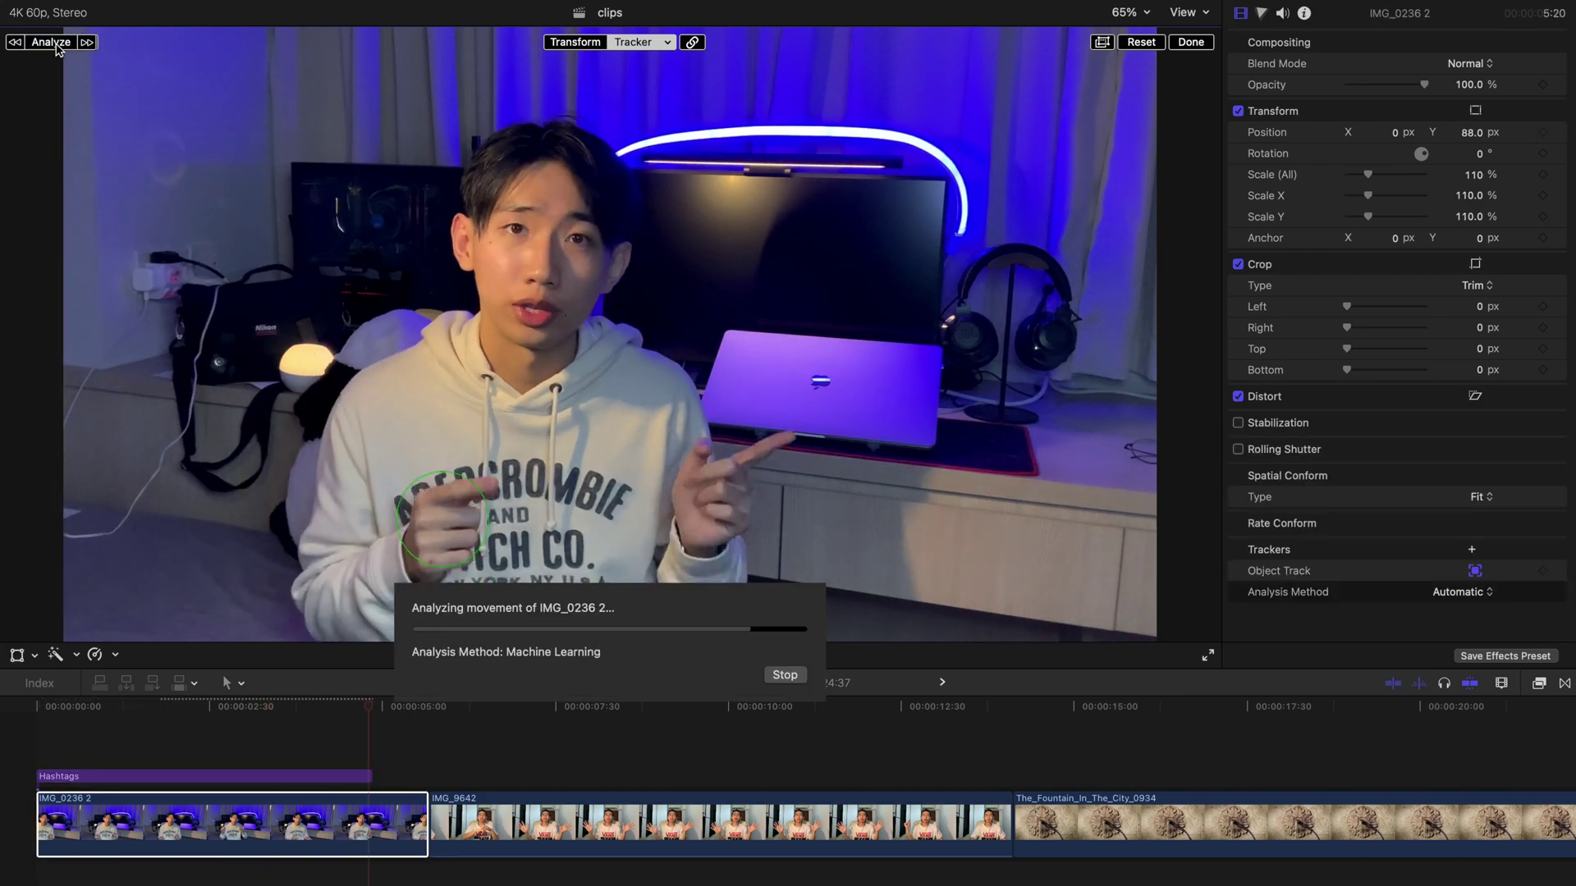
left_click(1187, 47)
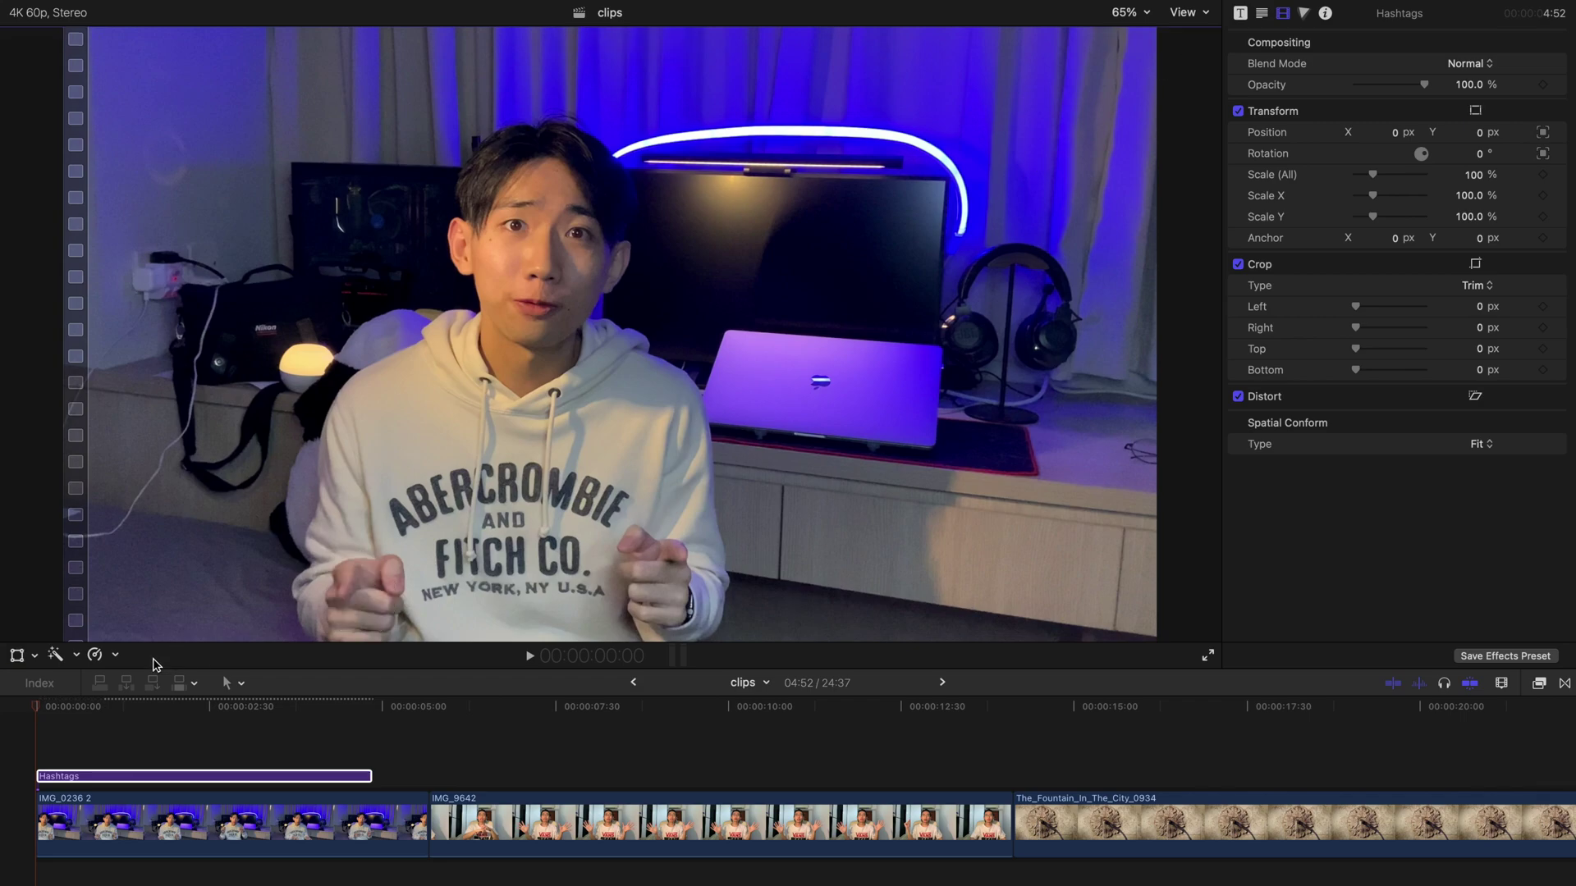
Step: Play back the clip and return to about one second in
key("space")
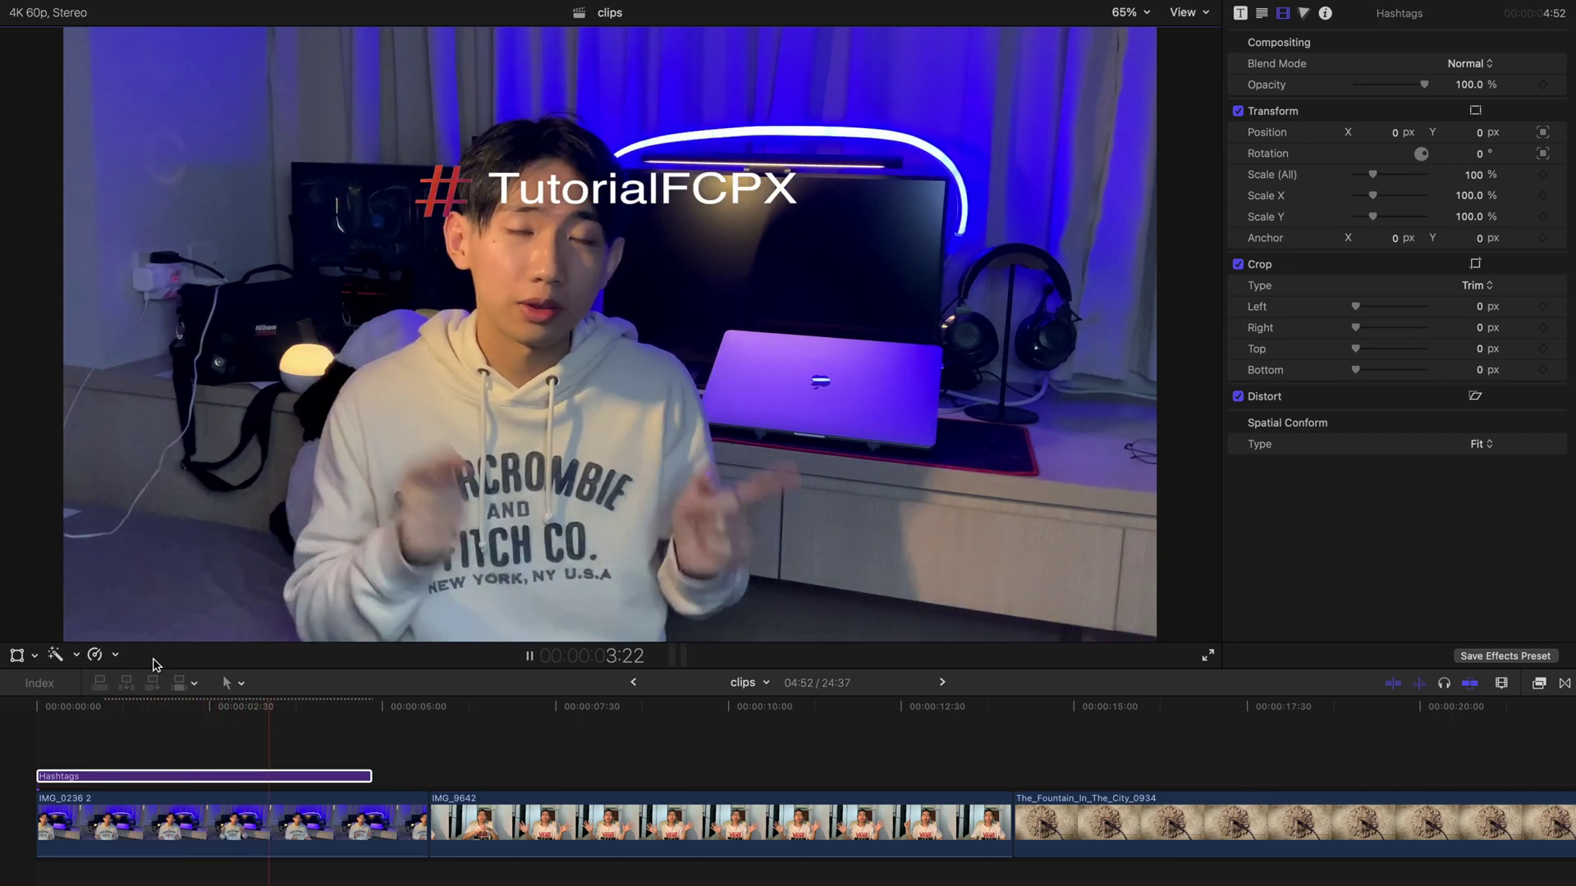
key("space")
left_click(124, 724)
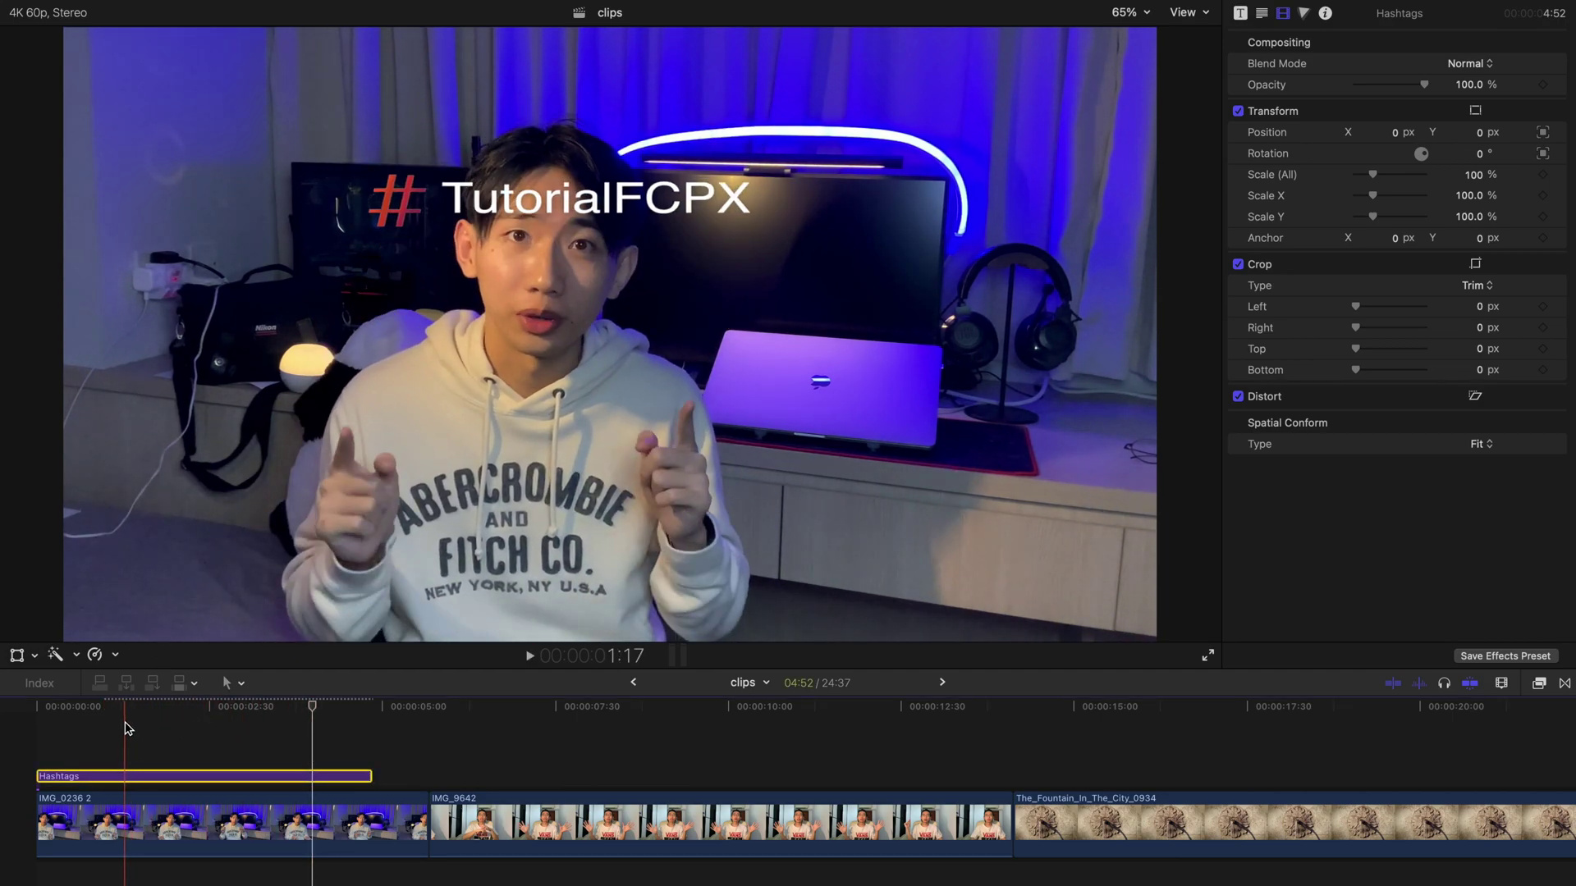
Step: Move the #TutorialFCPX title down-left onto the tracked fist and preview it
left_click(160, 777)
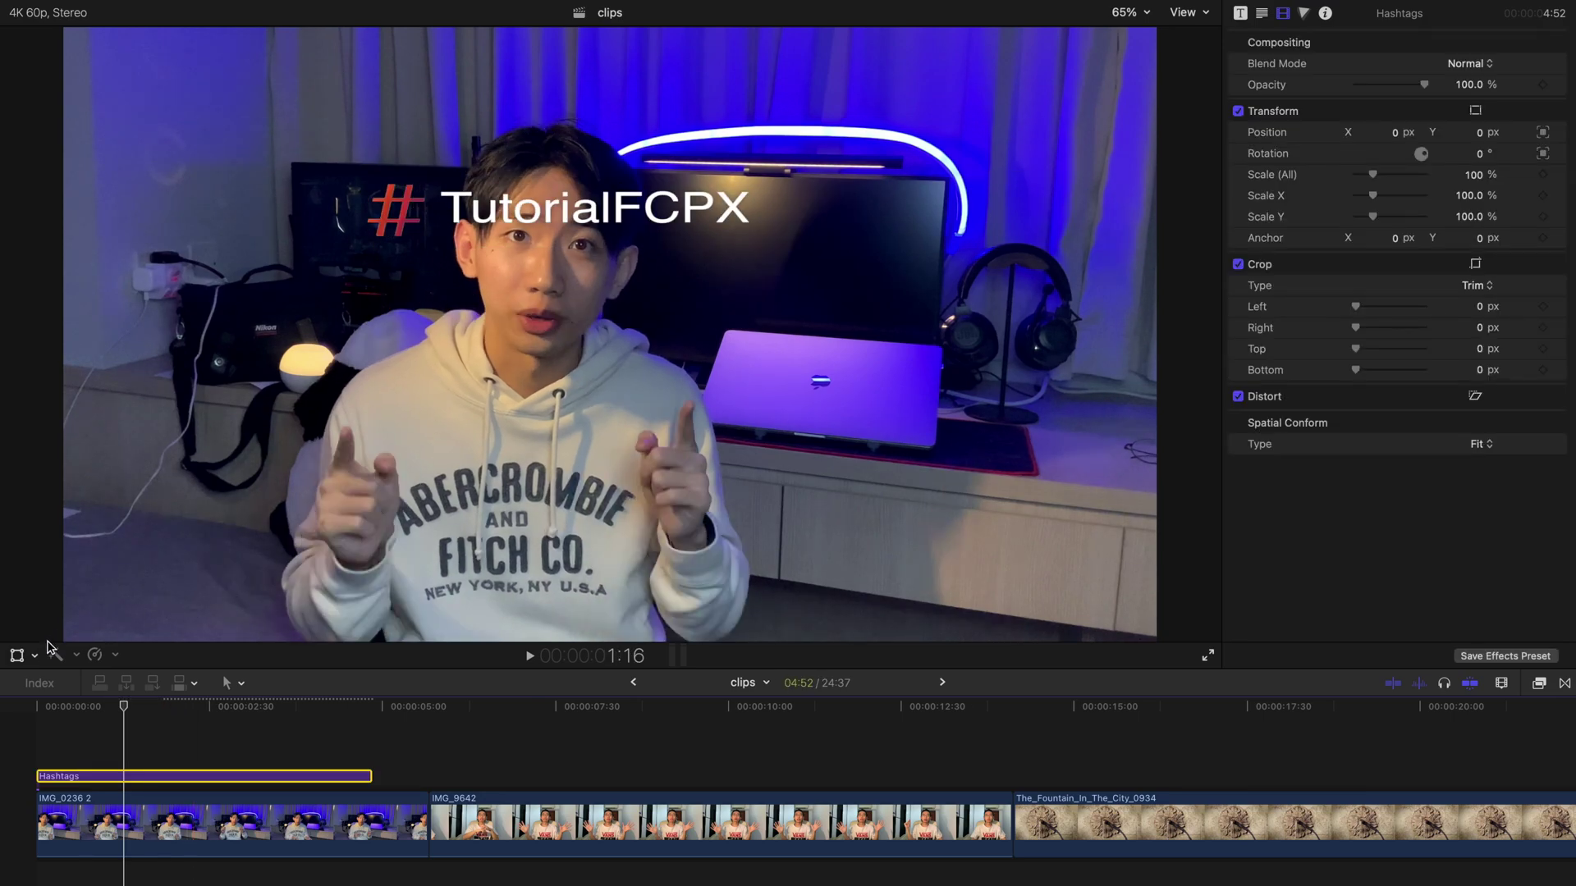
left_click(16, 655)
left_click_drag(496, 210, 343, 361)
left_click(36, 711)
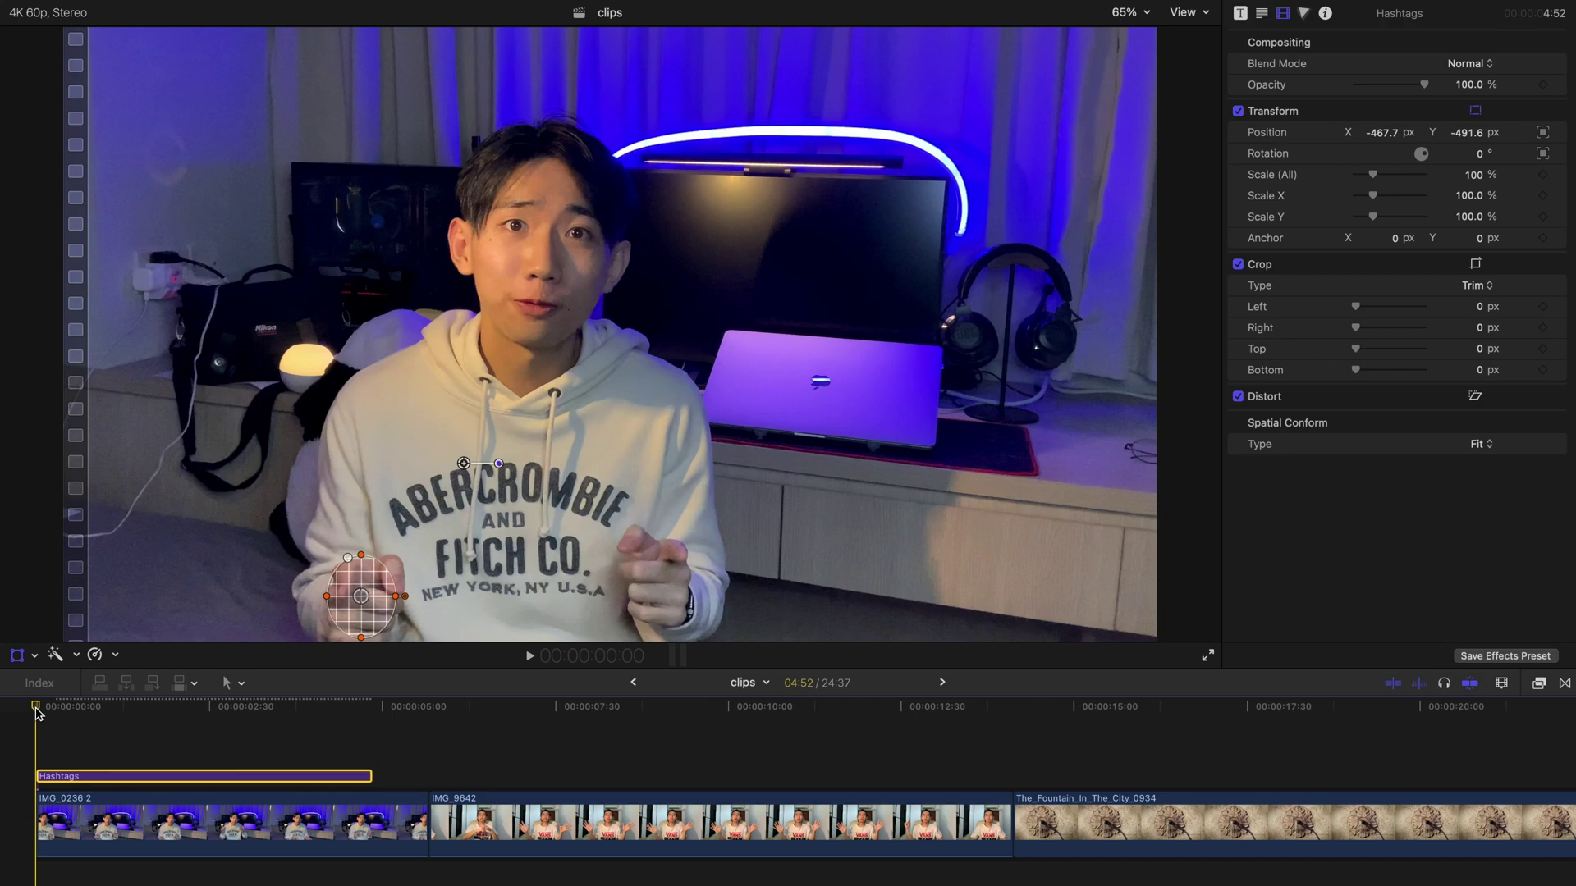
key("space")
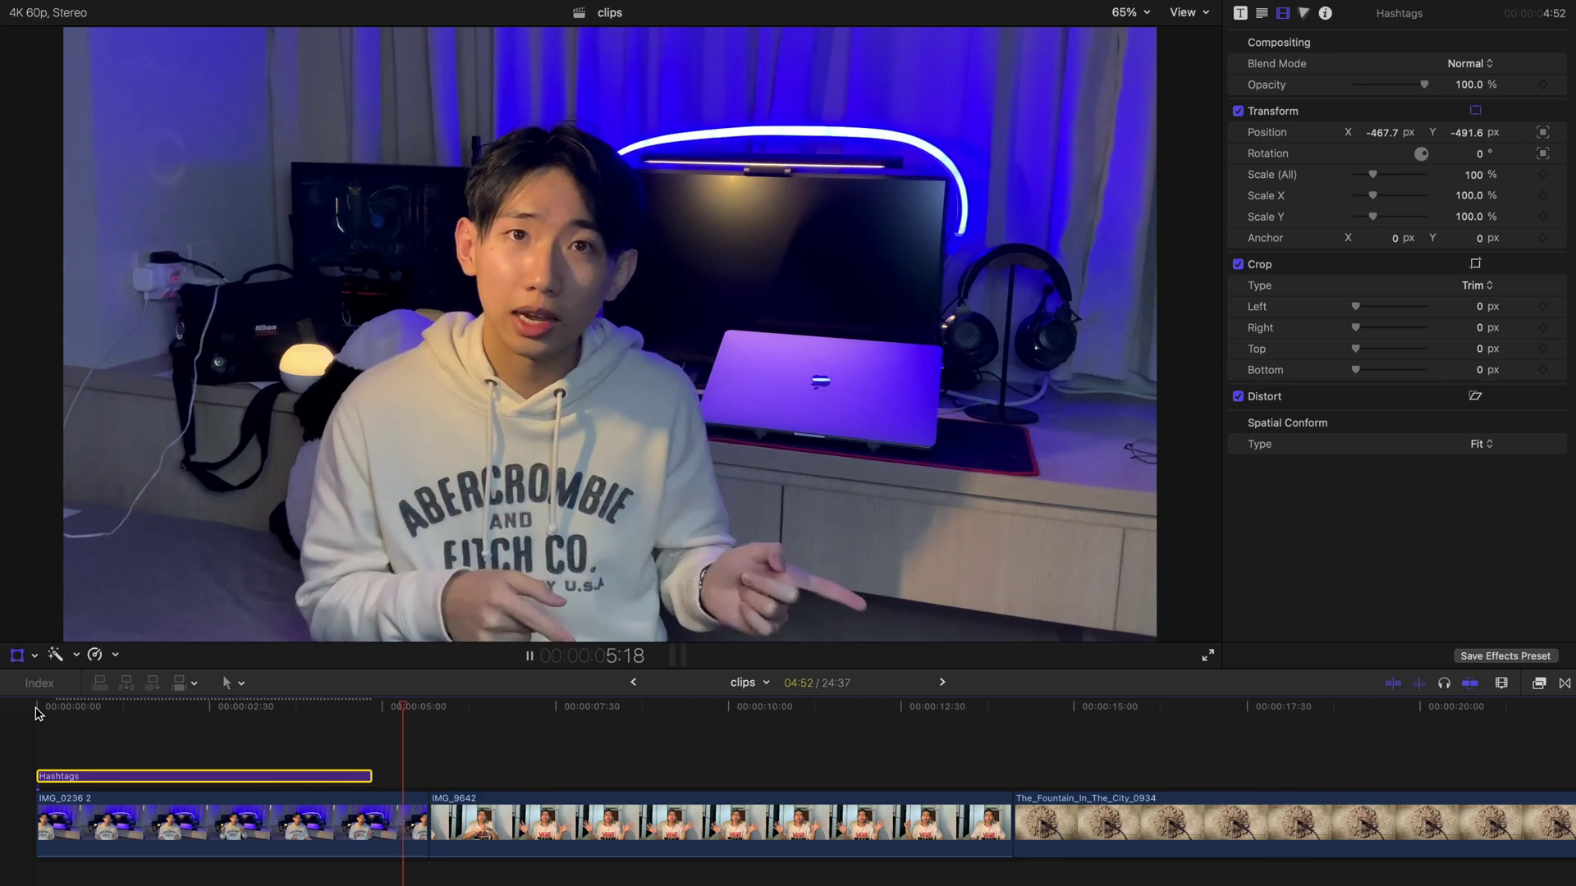
key("space")
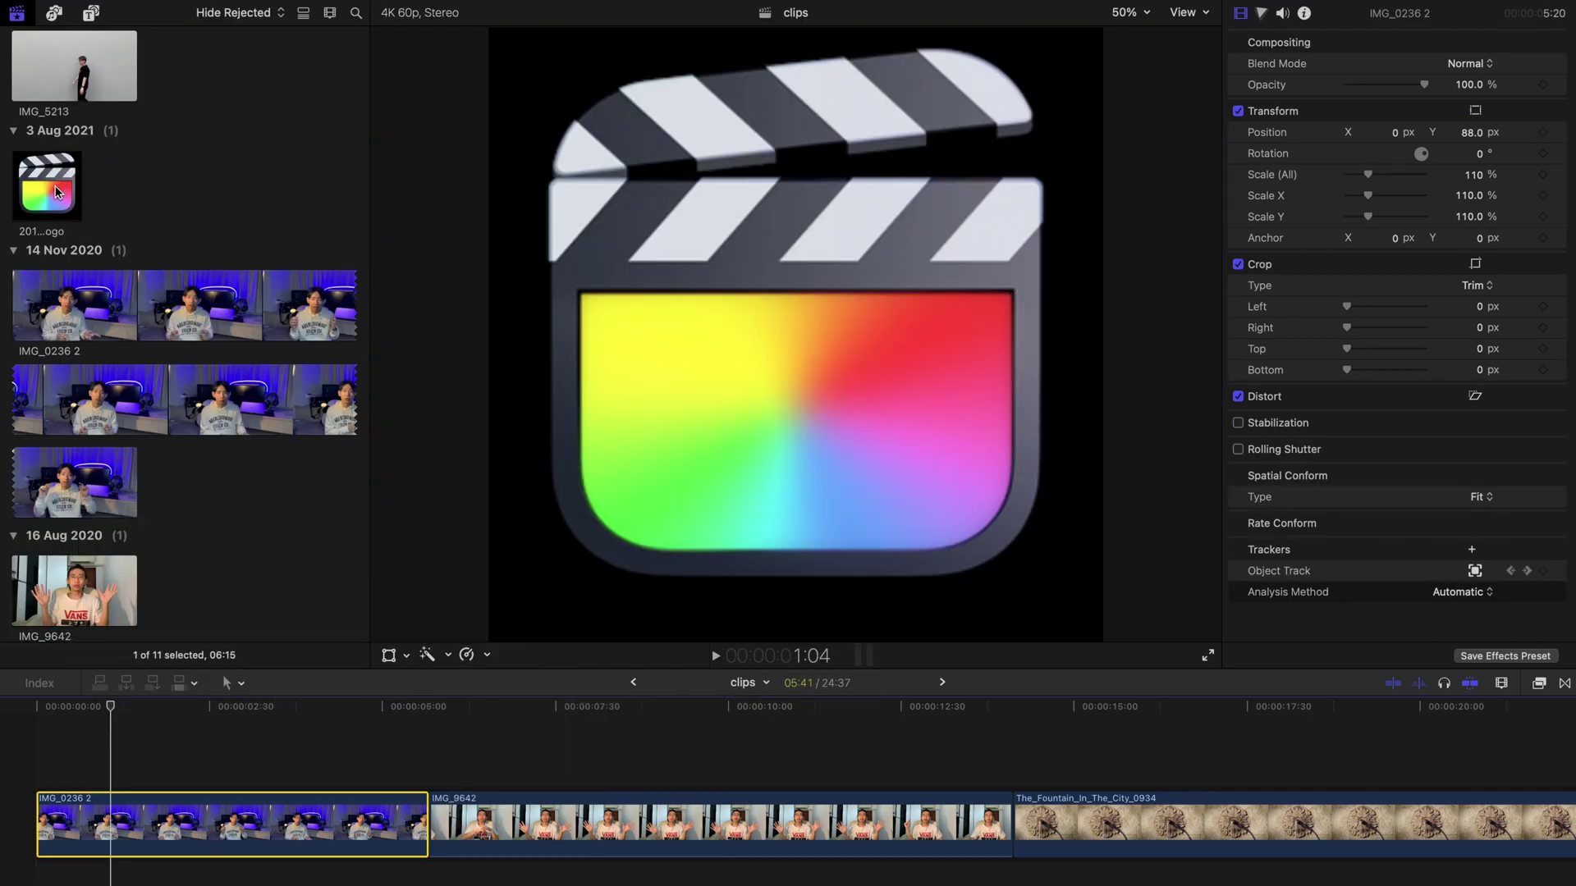
Step: Add 2015_Final_Cut_Pro_Logo above IMG_0236 2, hide the Browser, and scale it to 45%
left_click(51, 180)
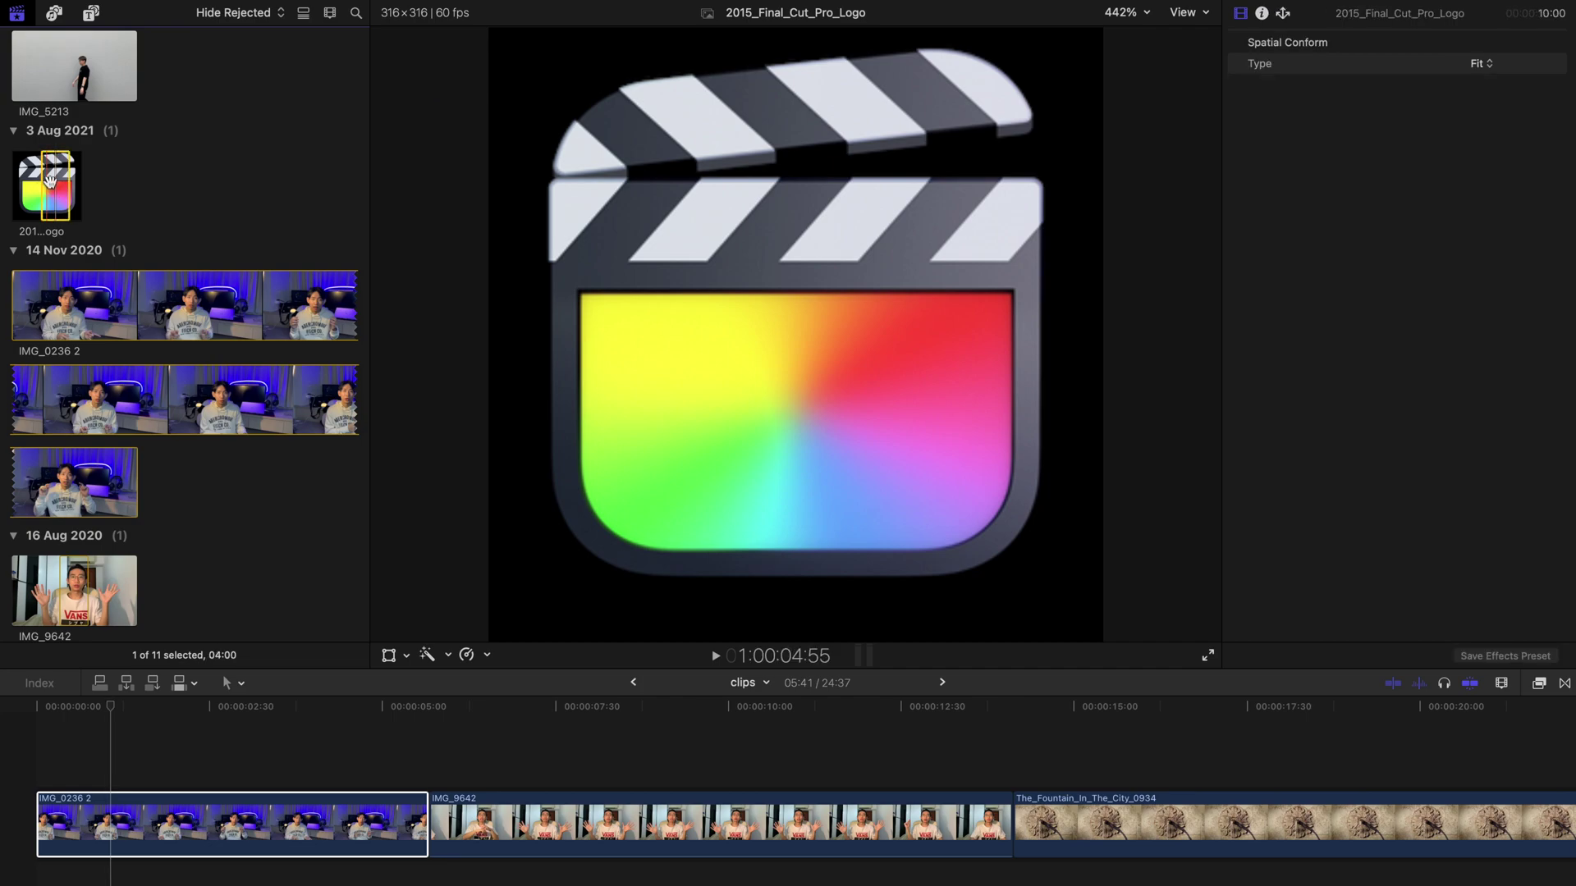
left_click_drag(51, 181, 113, 740)
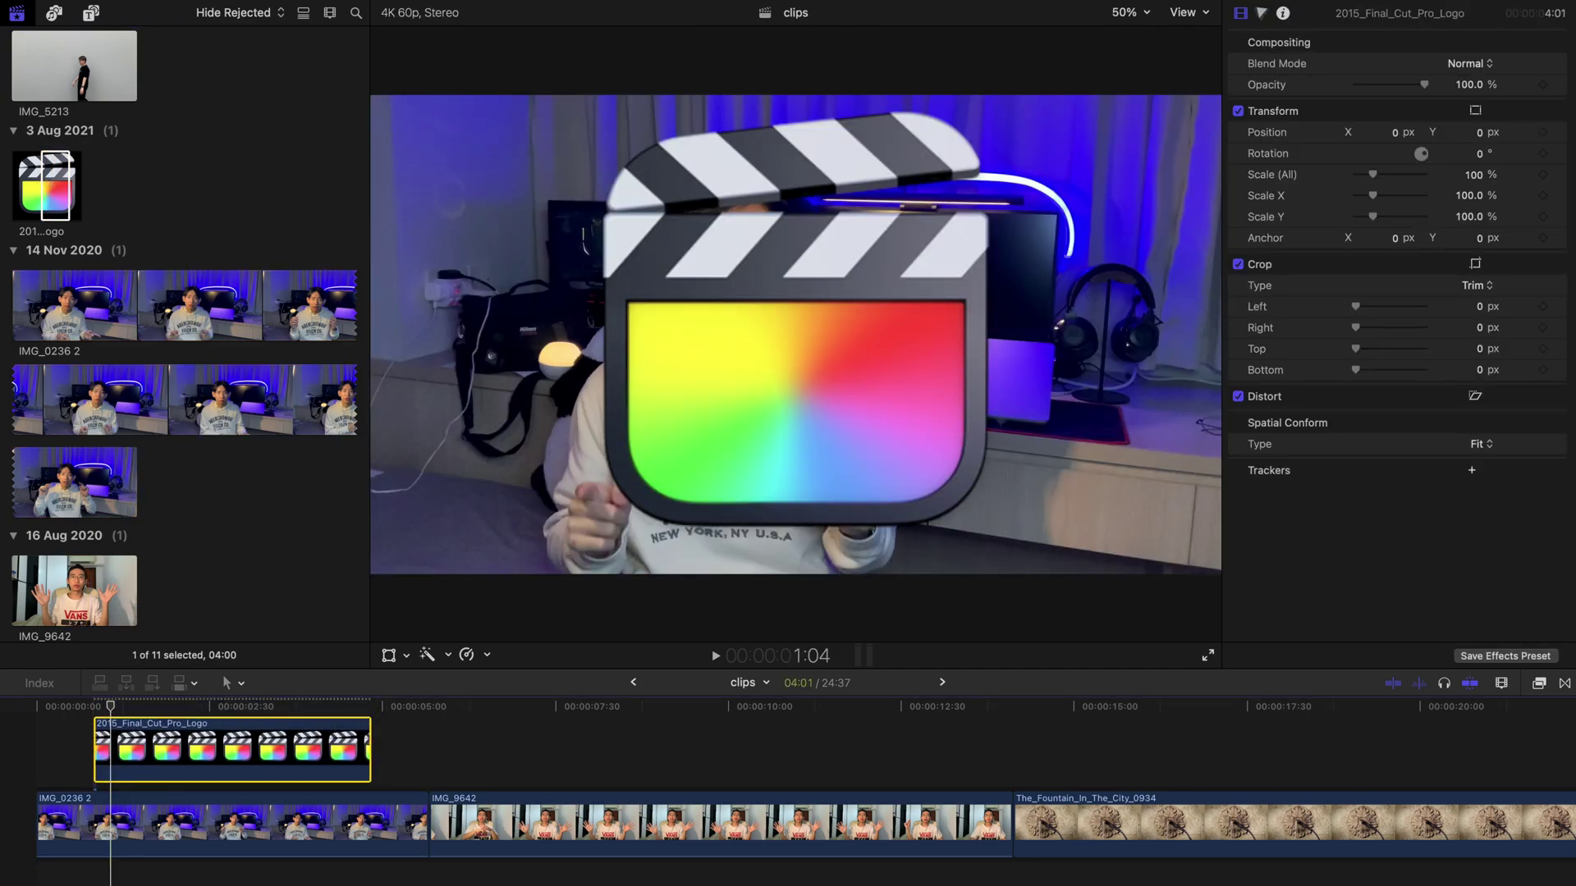
key("ctrl+super+1")
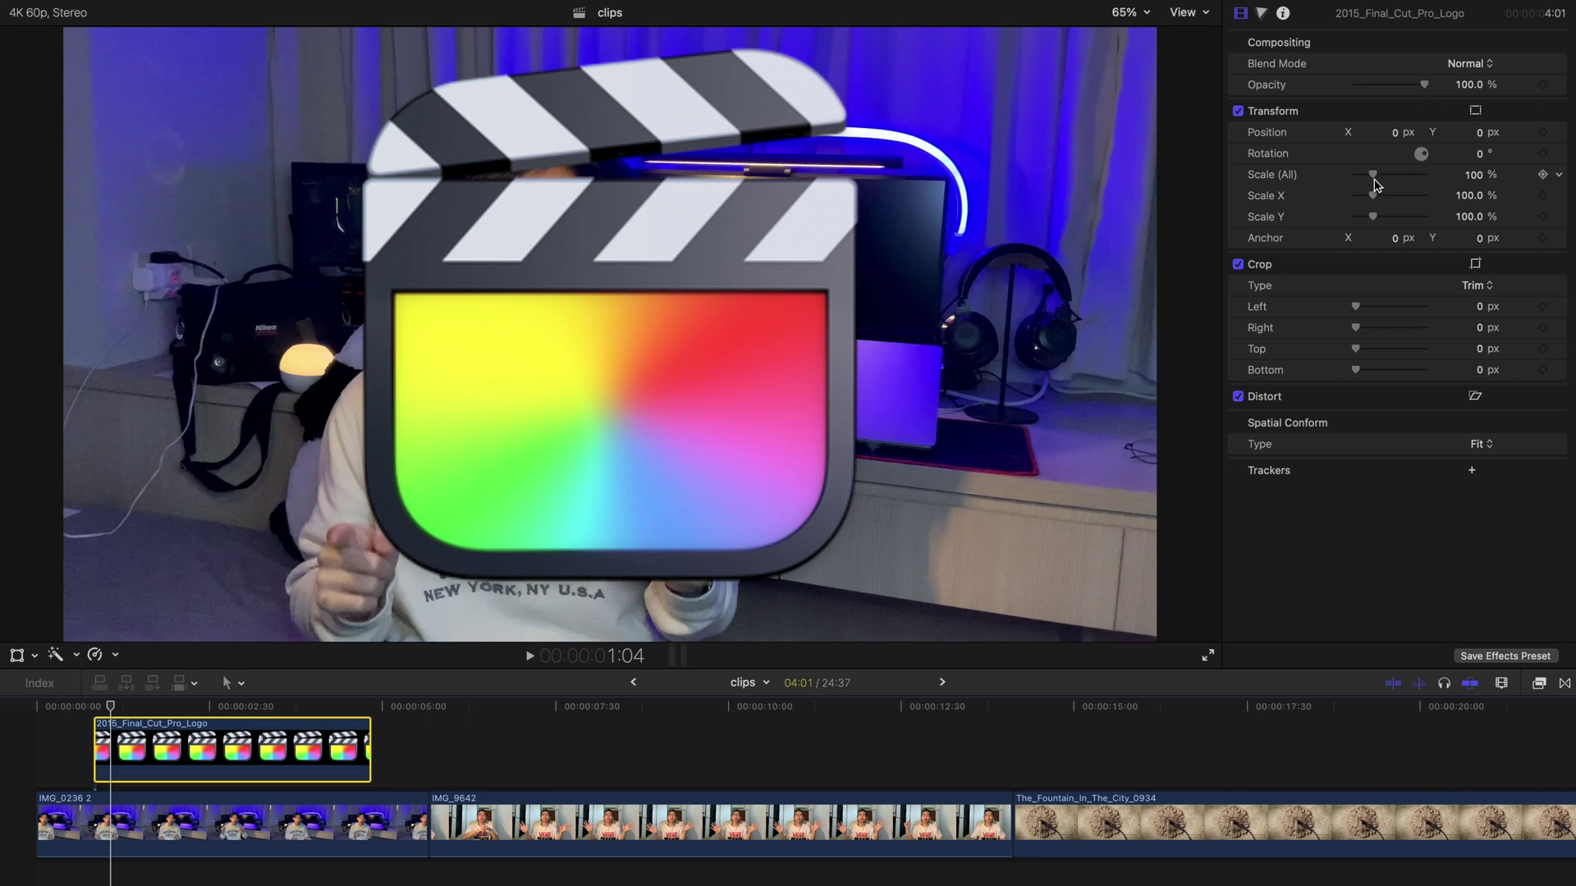
left_click_drag(1373, 179, 1365, 177)
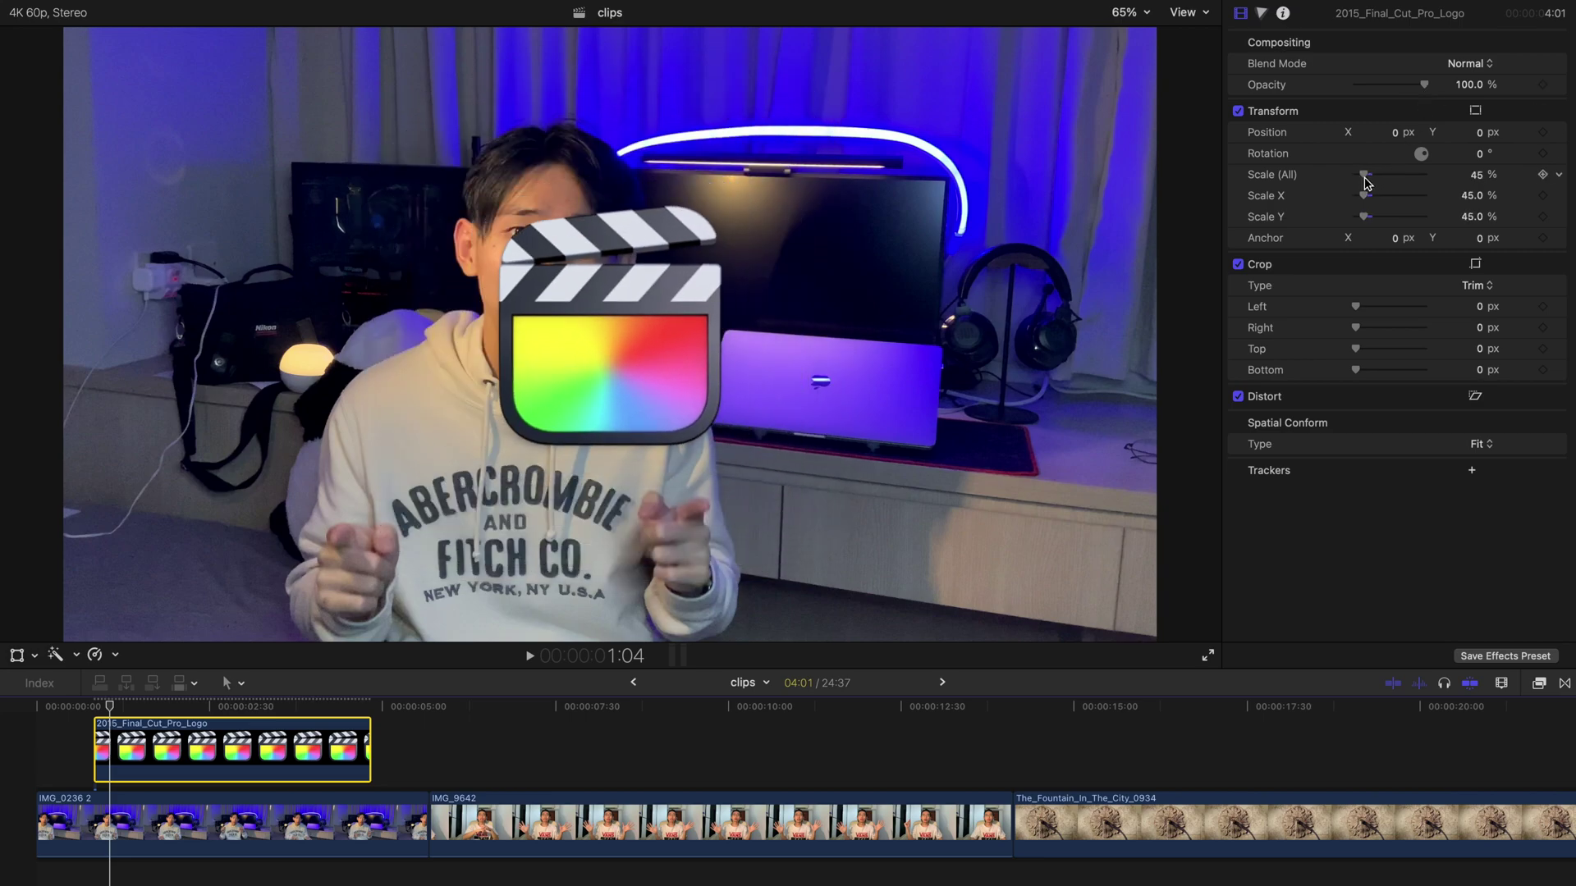
Step: Shrink the logo further and move it down-left toward the fist
left_click(18, 658)
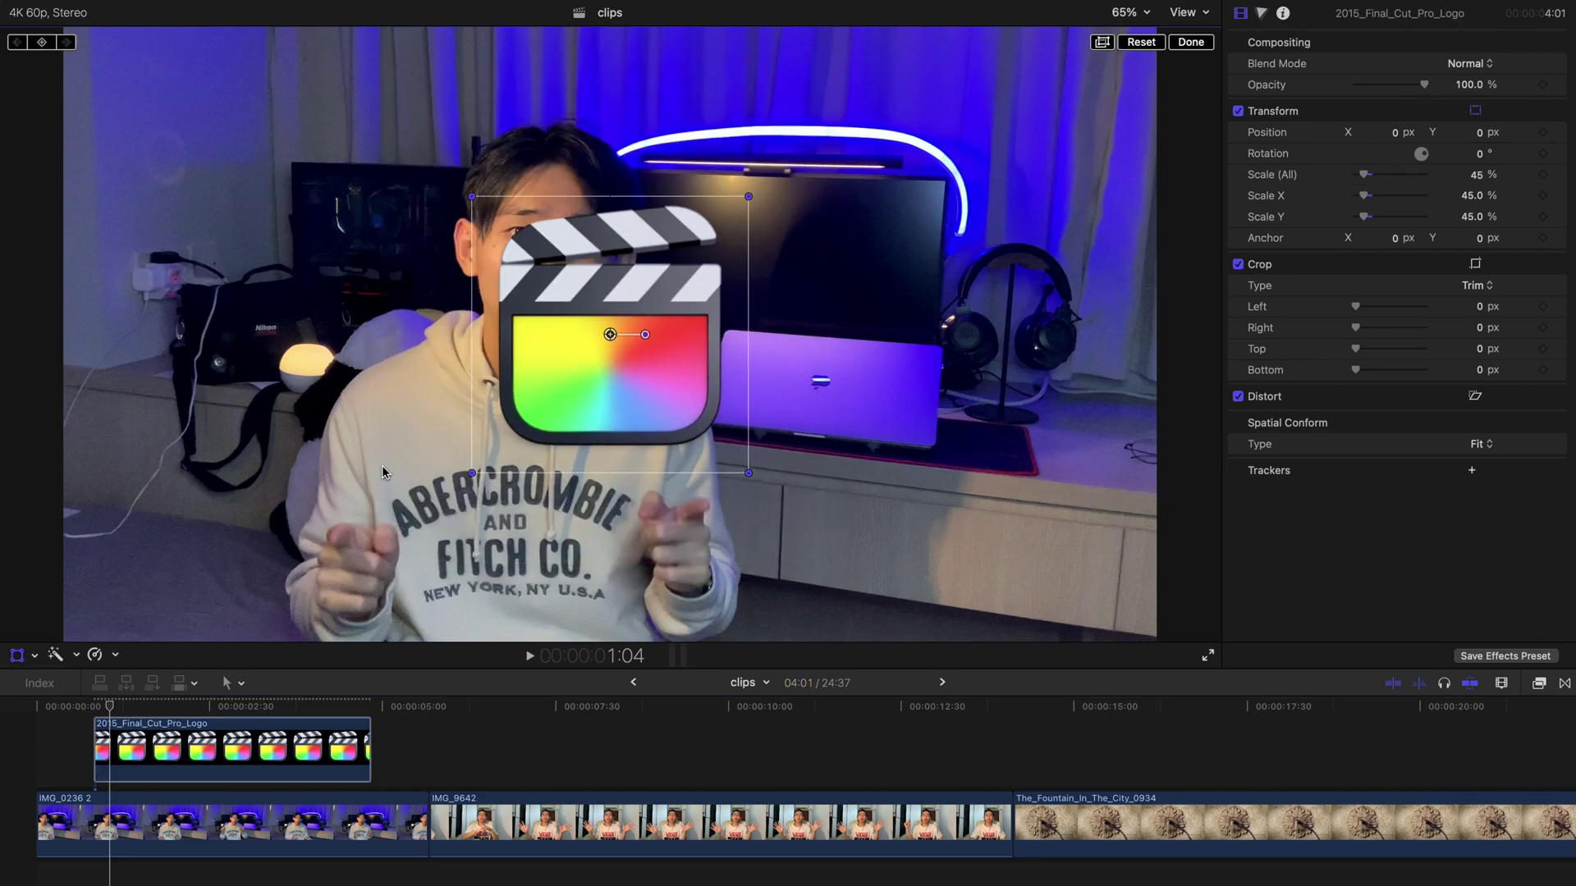
left_click_drag(476, 201, 540, 265)
left_click_drag(606, 304, 350, 433)
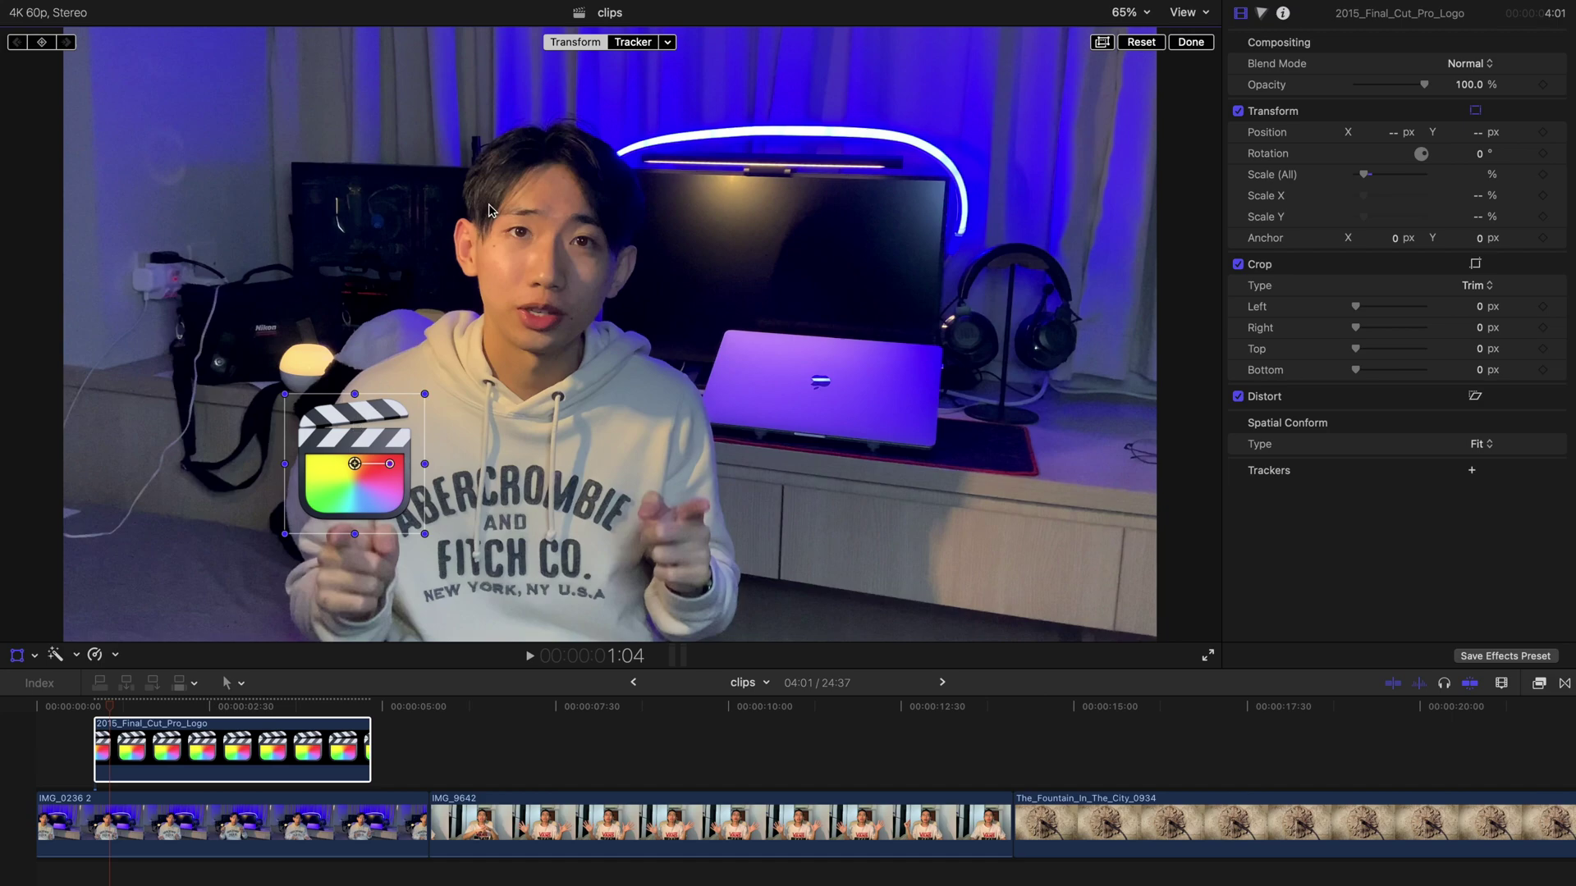
Step: Pin the logo to the fist's Object Track and extend its clip to the timeline start
left_click(669, 43)
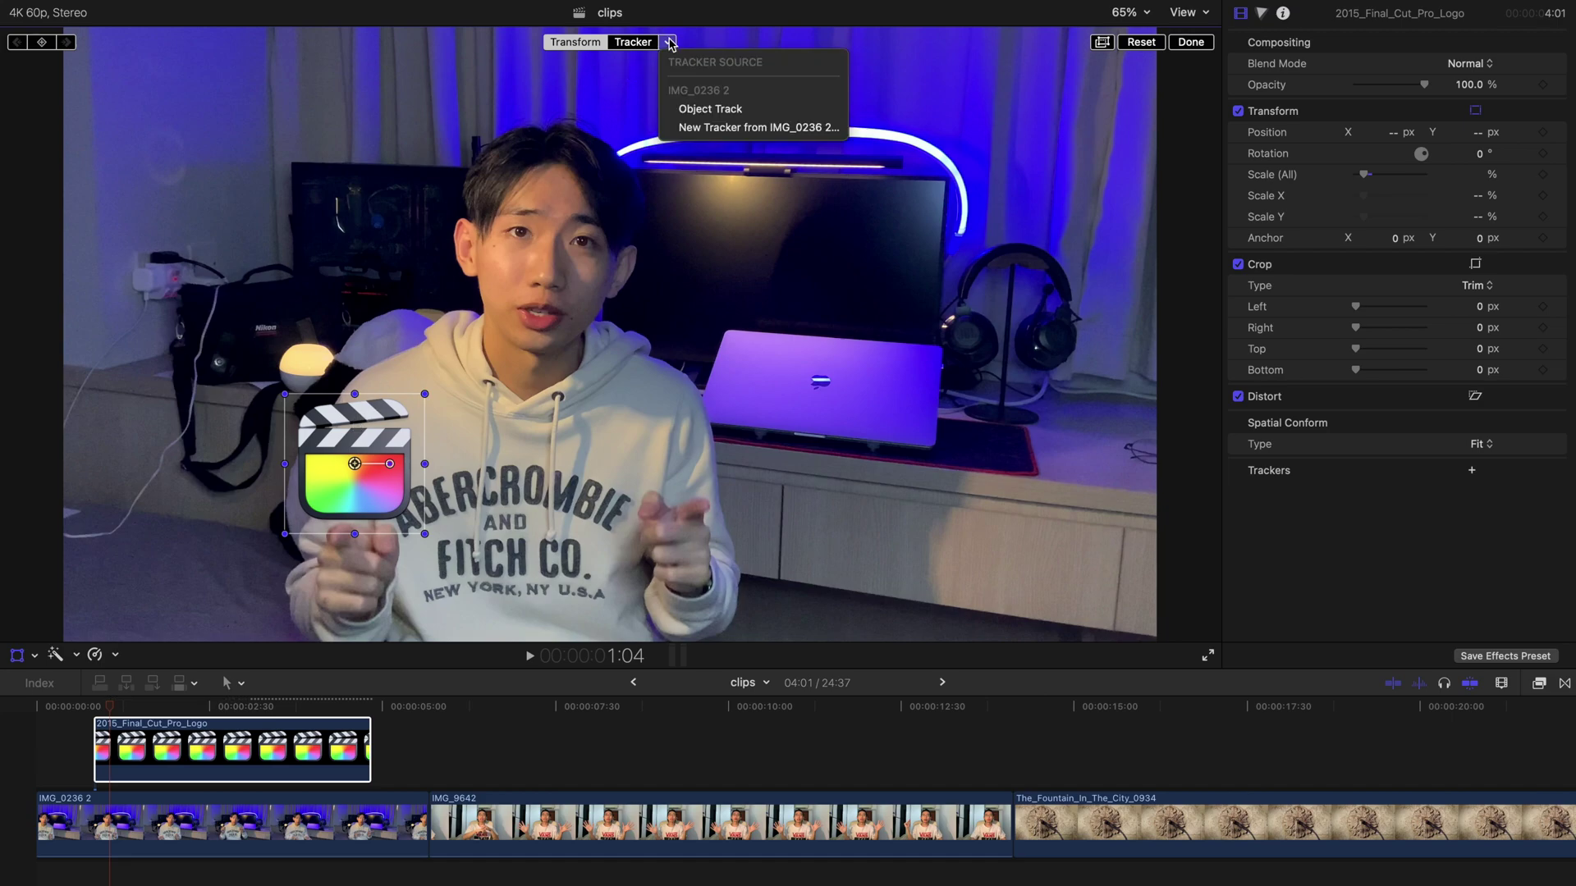
left_click(717, 109)
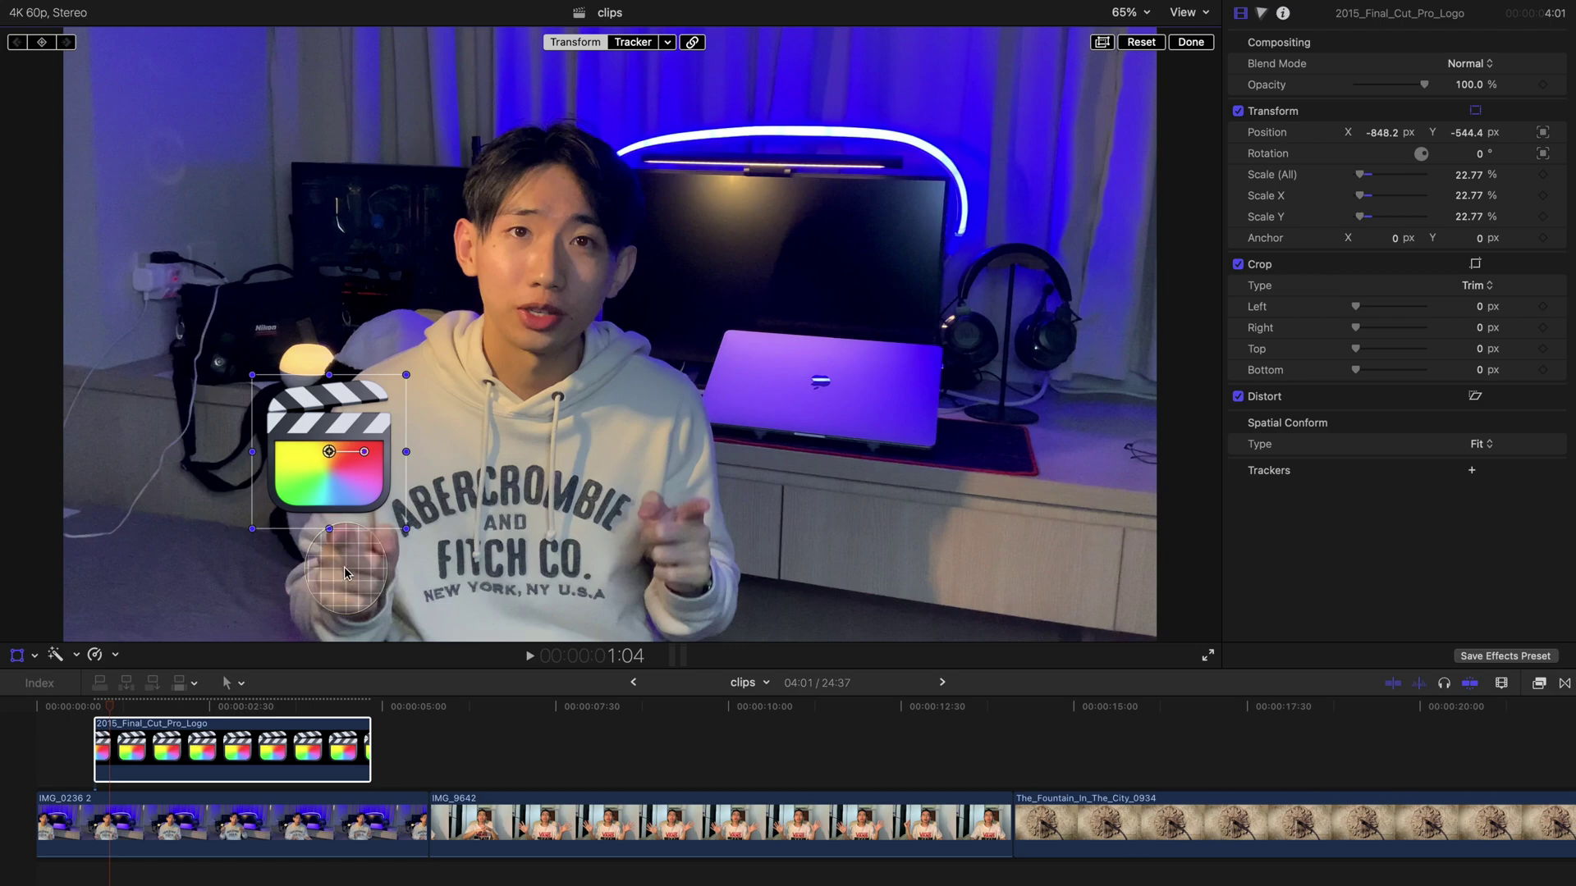
left_click(1190, 42)
left_click_drag(339, 747, 388, 739)
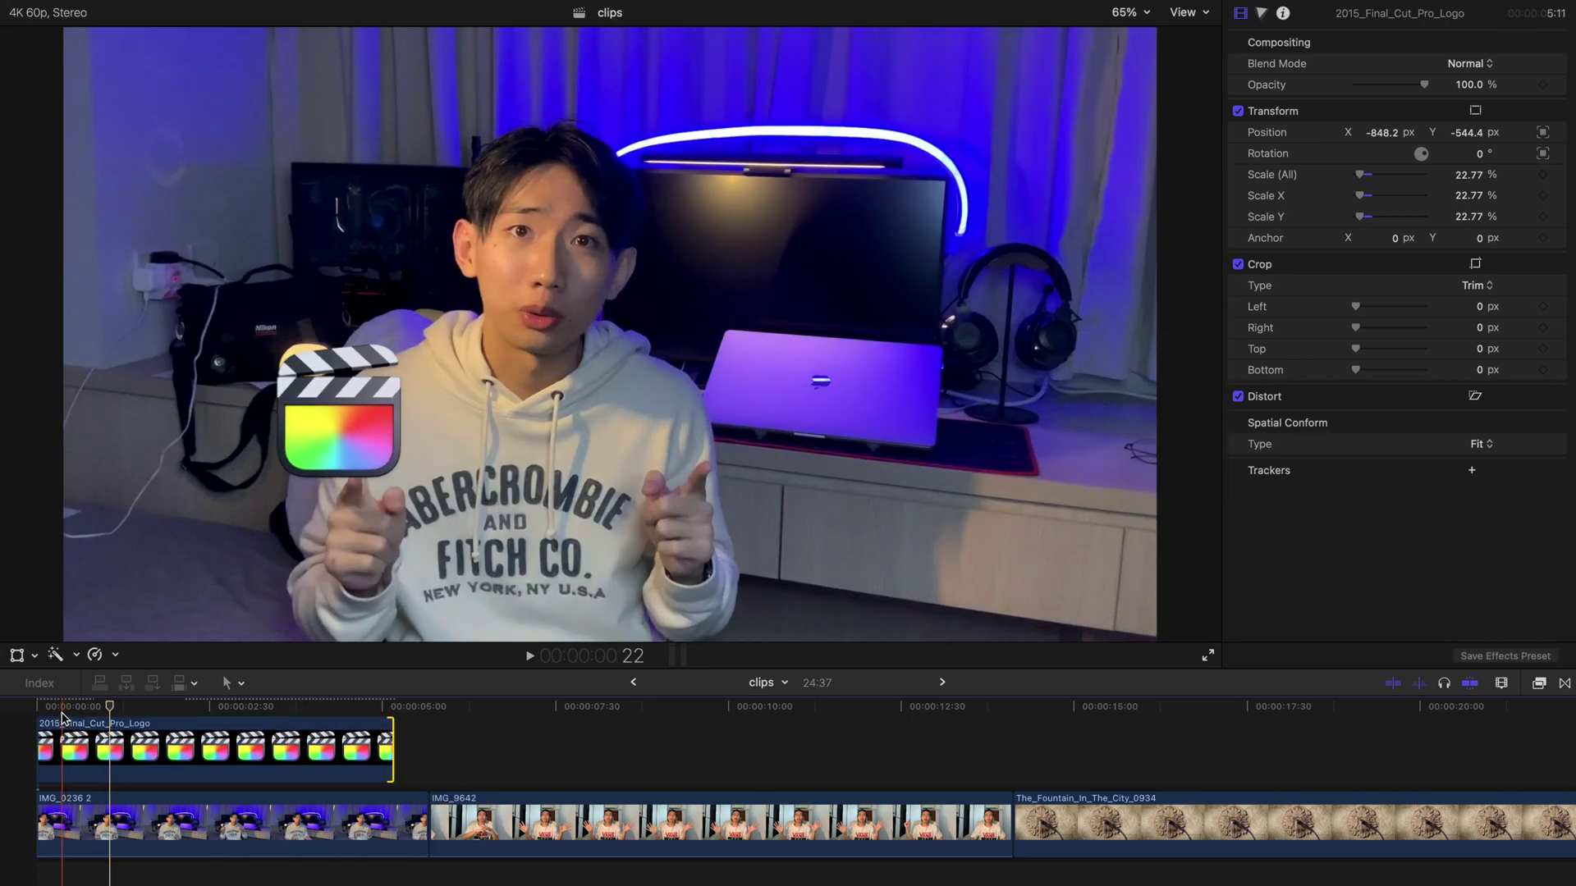
Step: Preview the tracked logo, then lift it above the raised finger and add a Position keyframe
left_click(36, 707)
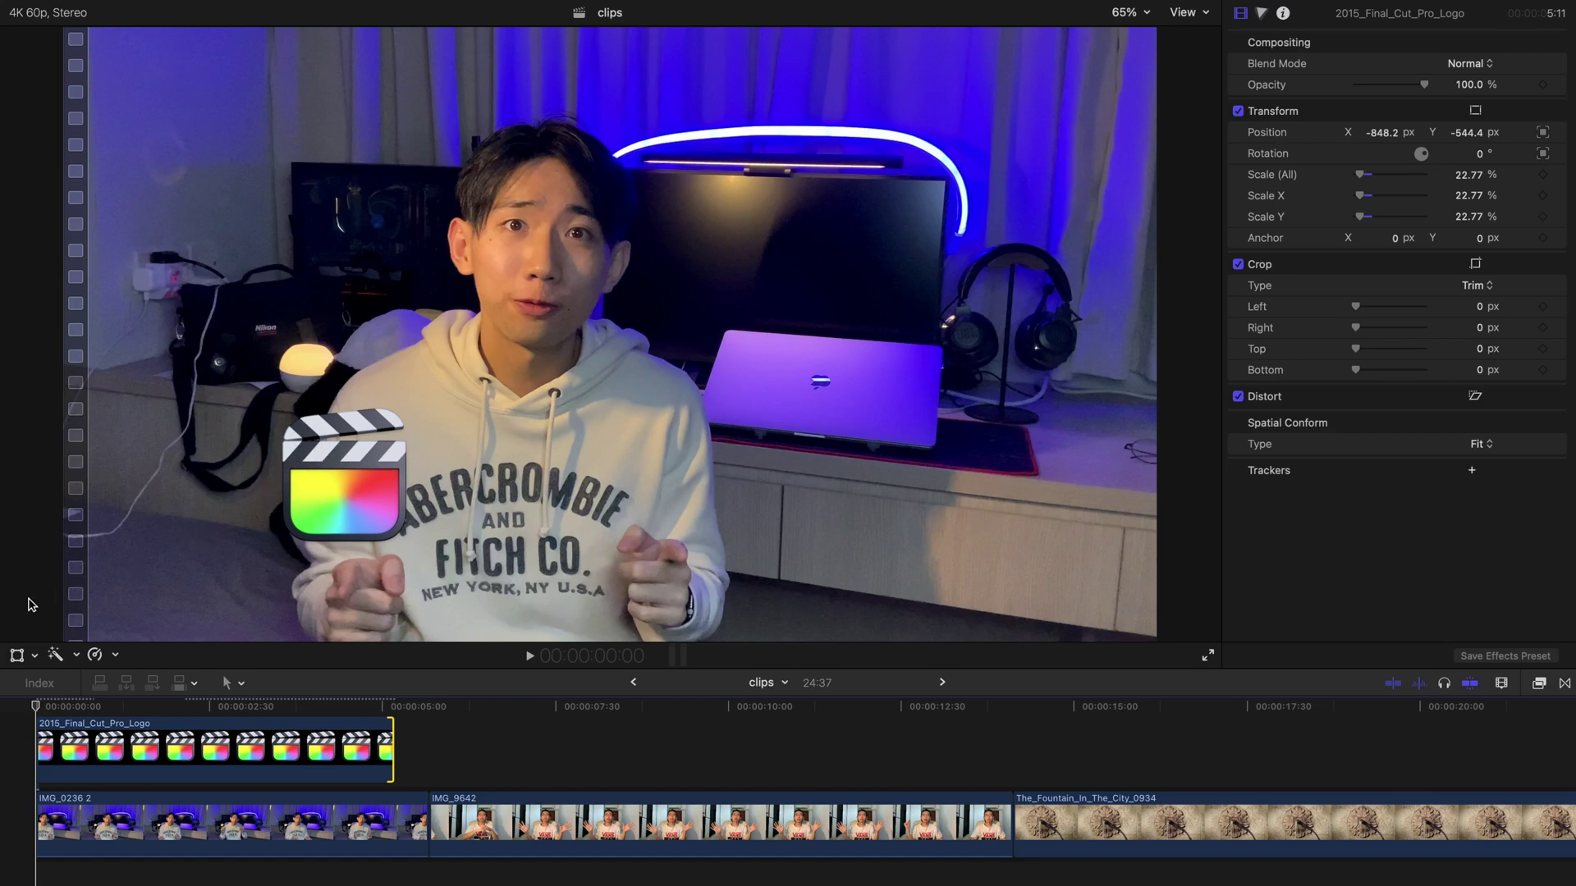
key("space")
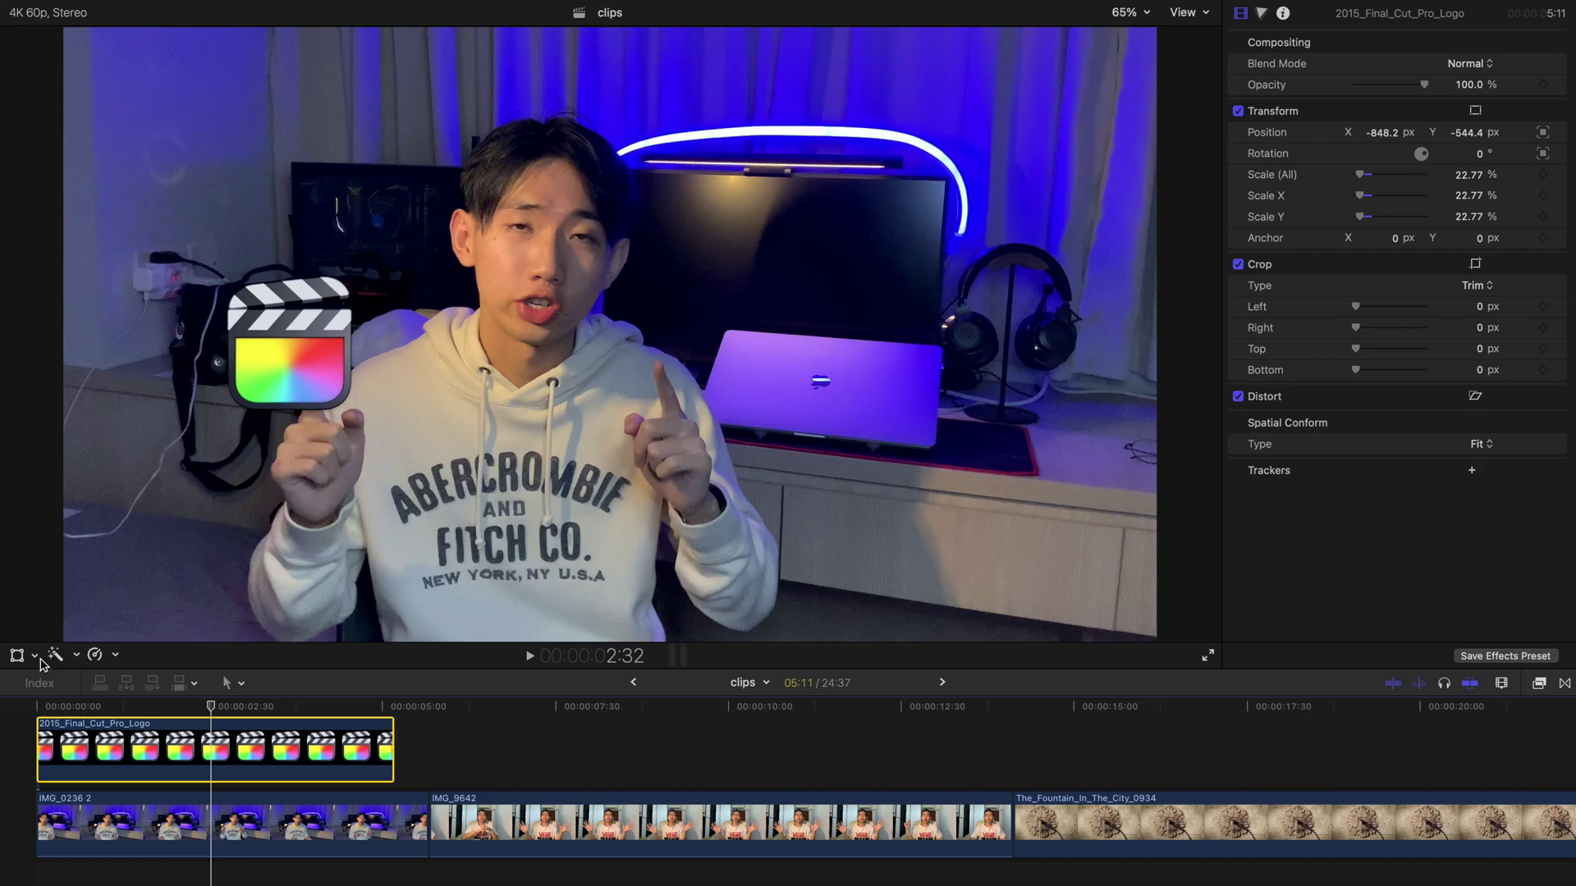
left_click(17, 656)
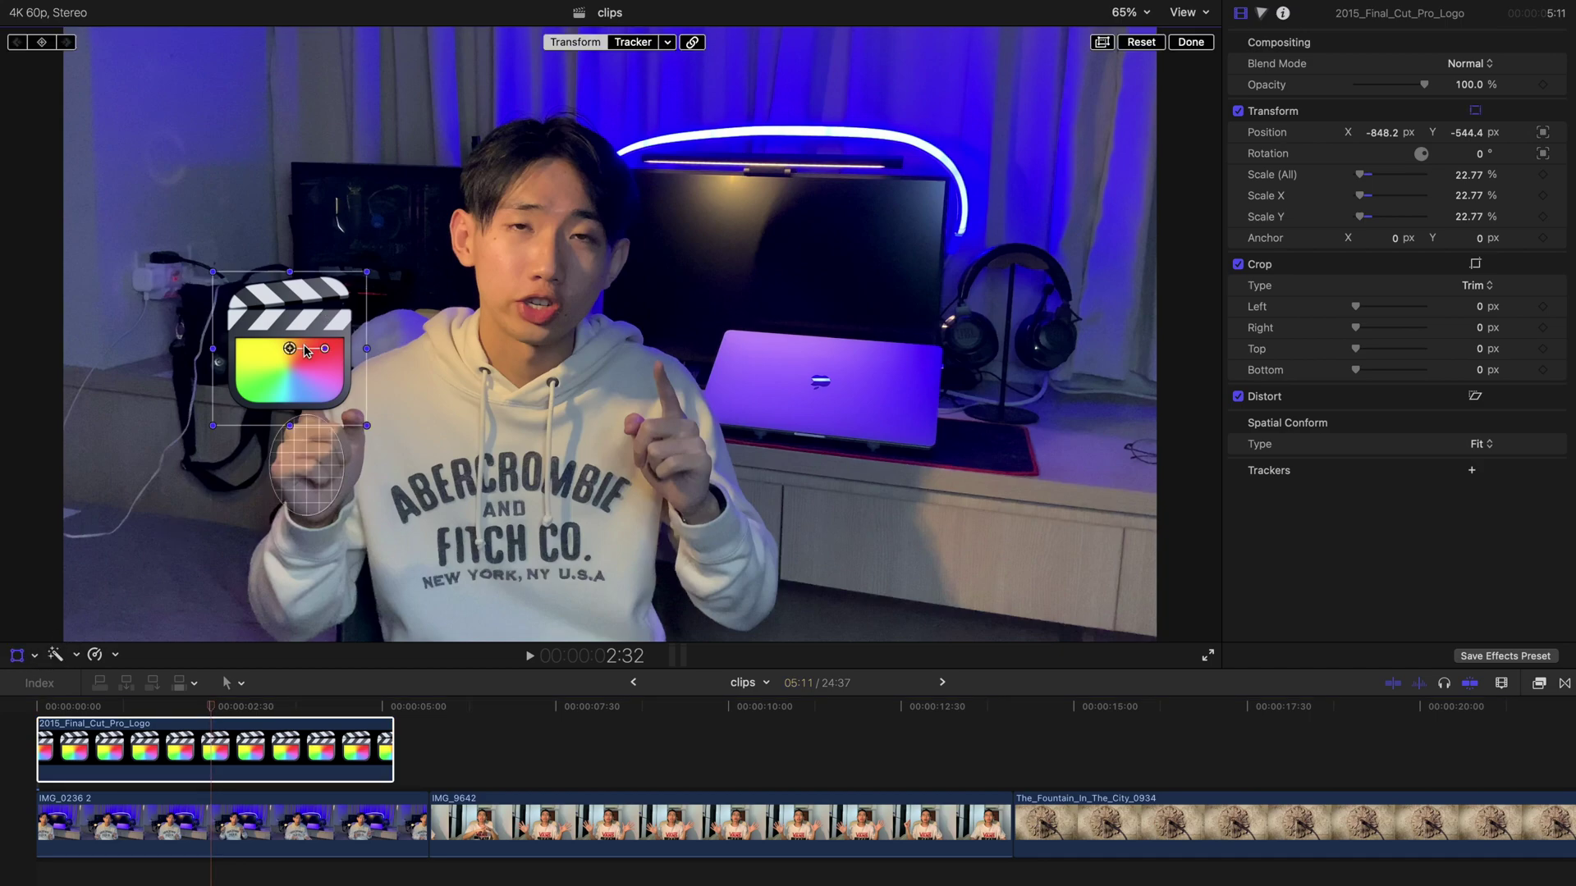
left_click_drag(306, 351, 316, 289)
key("alt+k")
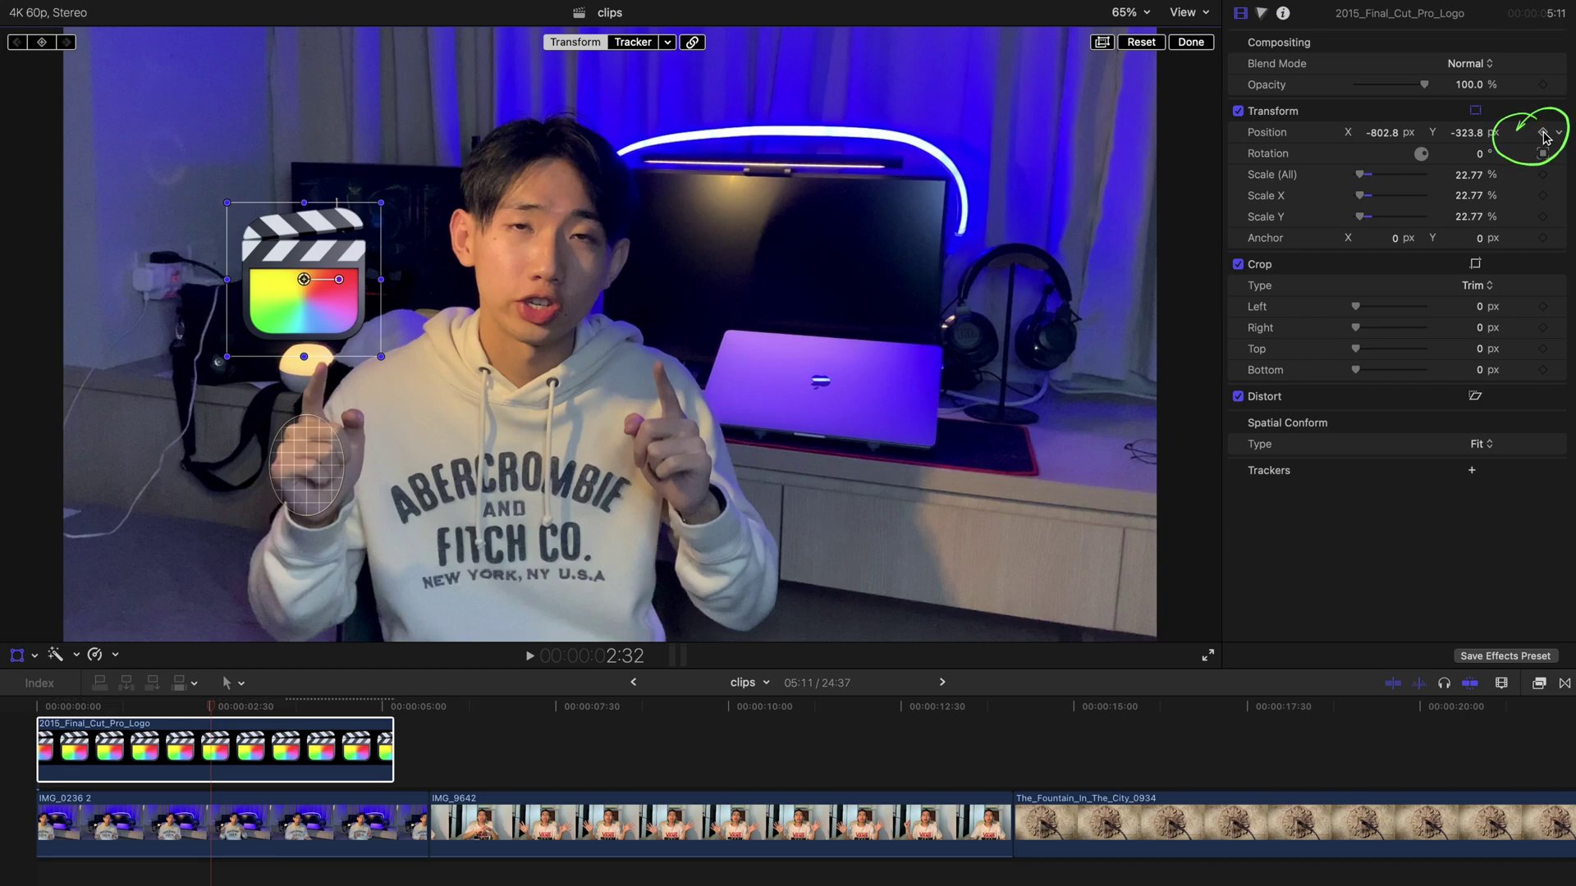
Step: Step a few frames forward, nudge the logo to stay above the finger, and replay from the start
left_click(558, 253)
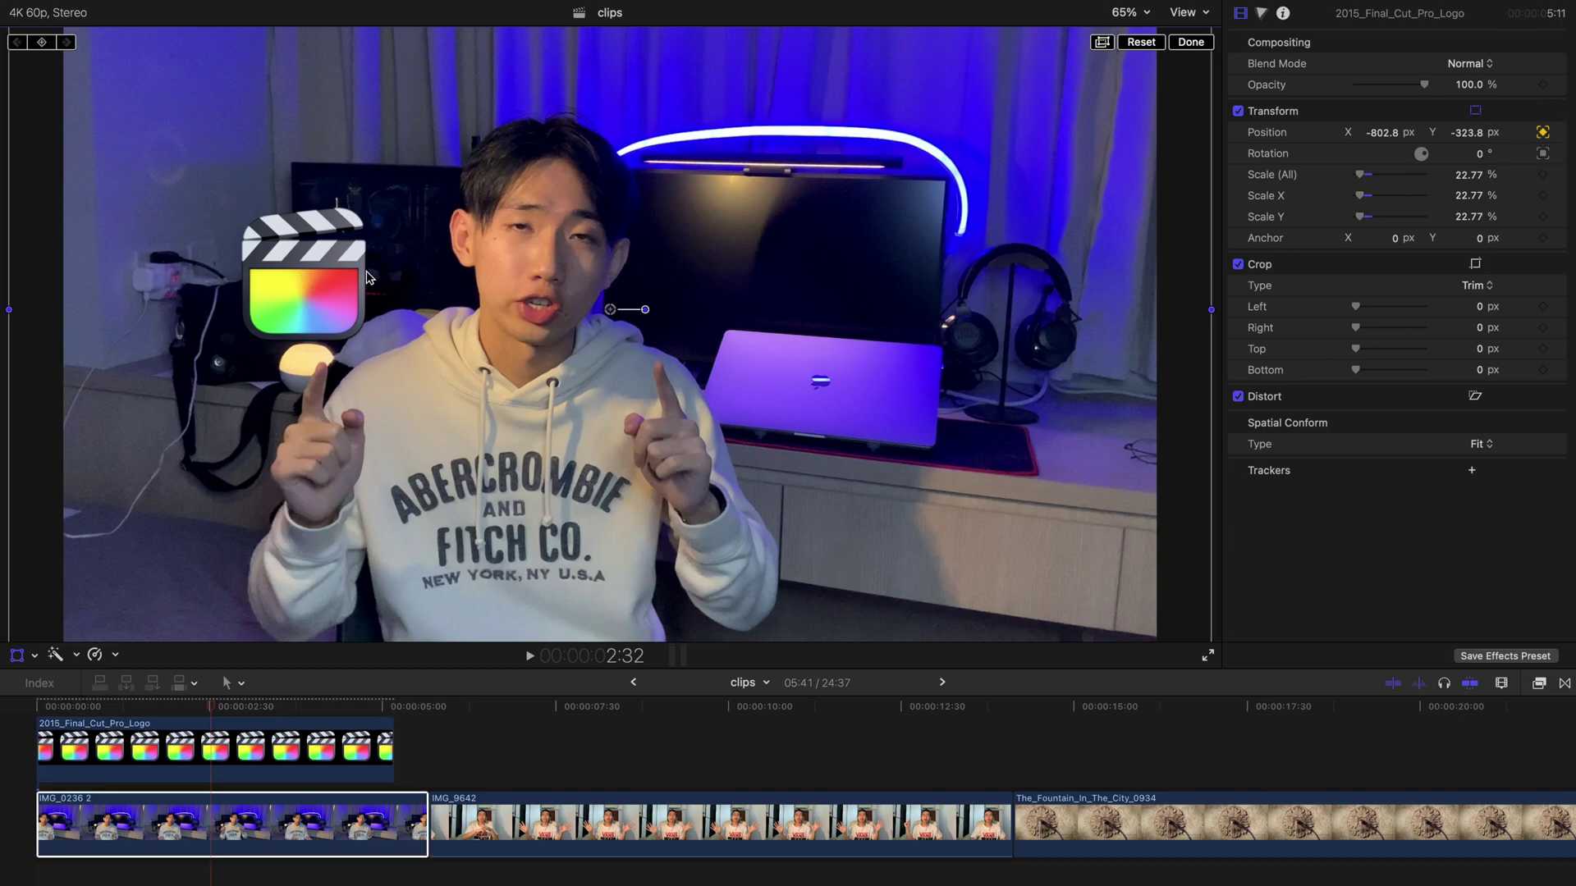
left_click(218, 744)
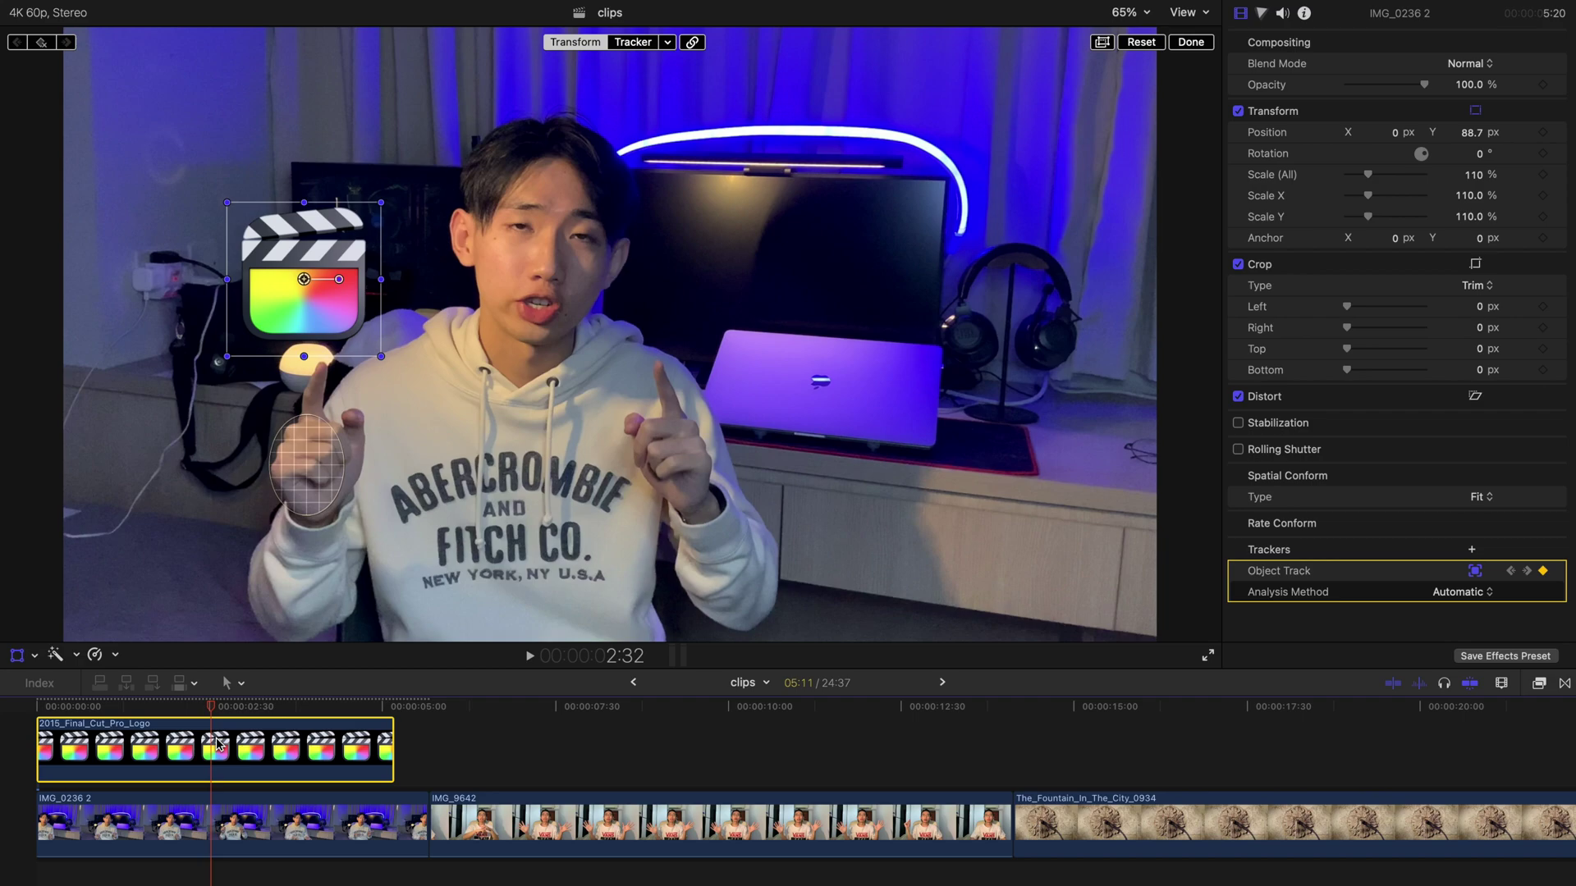
key("Right")
key("Right")
key("Right")
key("Right")
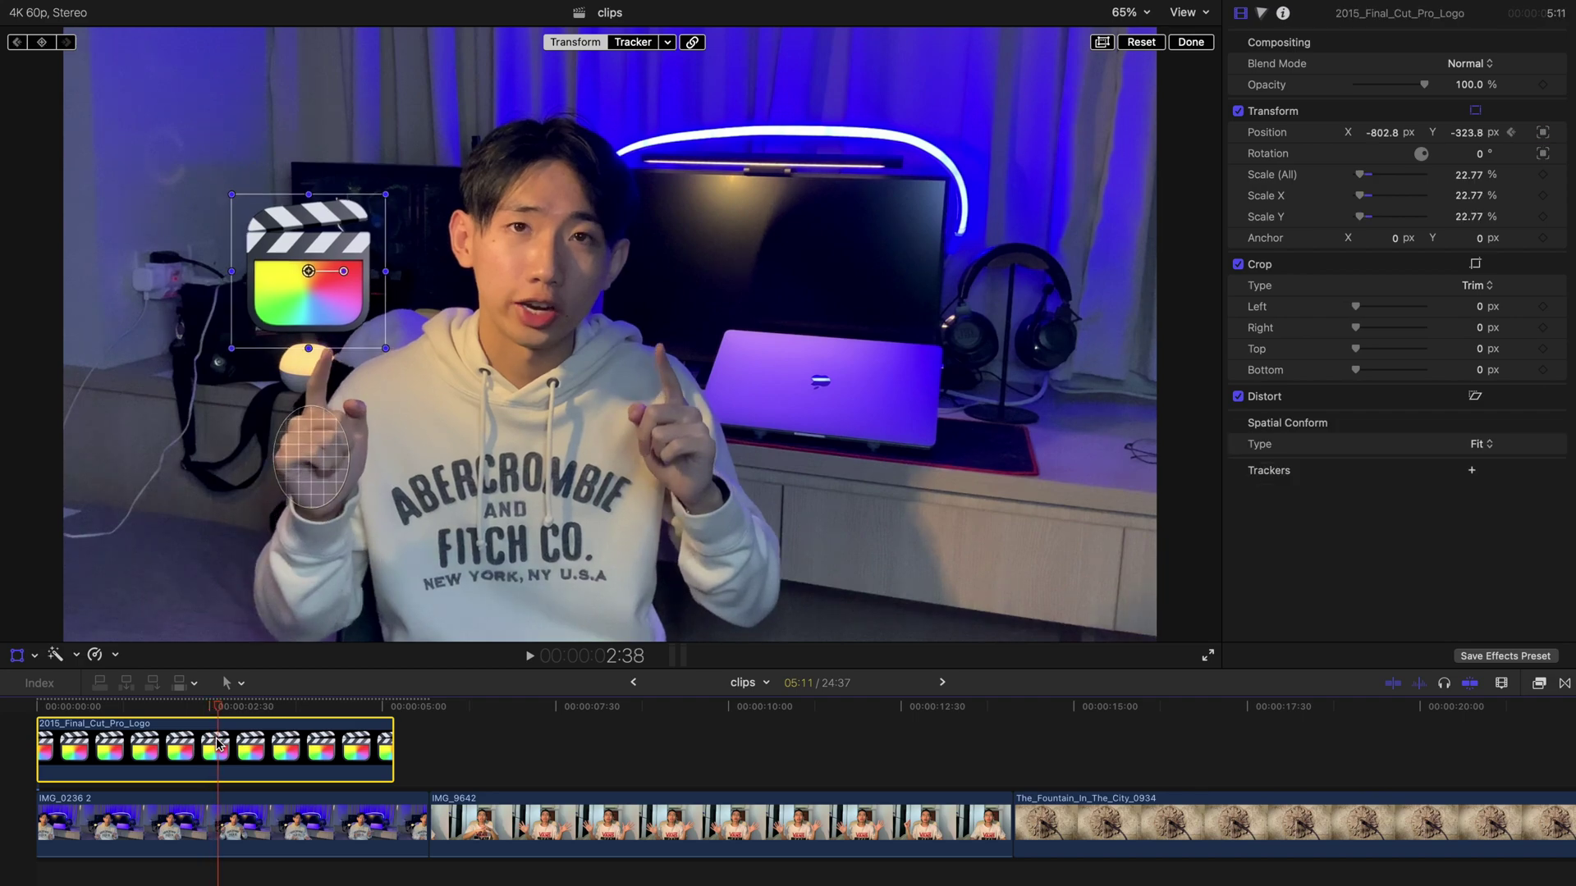
mouse_move(309, 251)
left_mouse_down()
mouse_move(343, 275)
mouse_move(336, 251)
mouse_move(312, 248)
left_mouse_up()
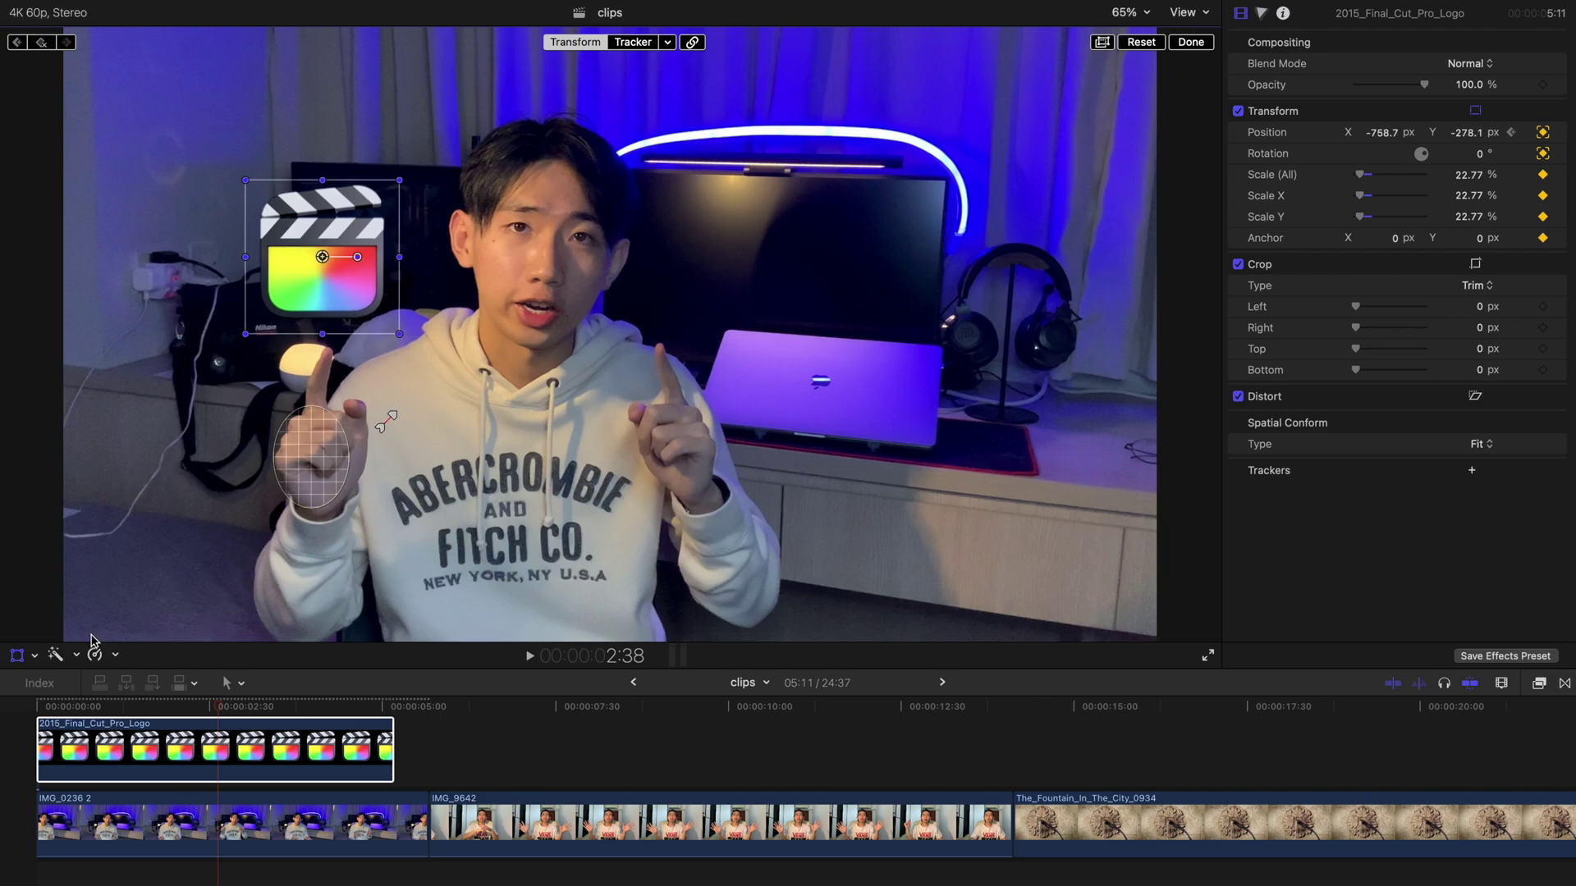
left_click(38, 707)
key("space")
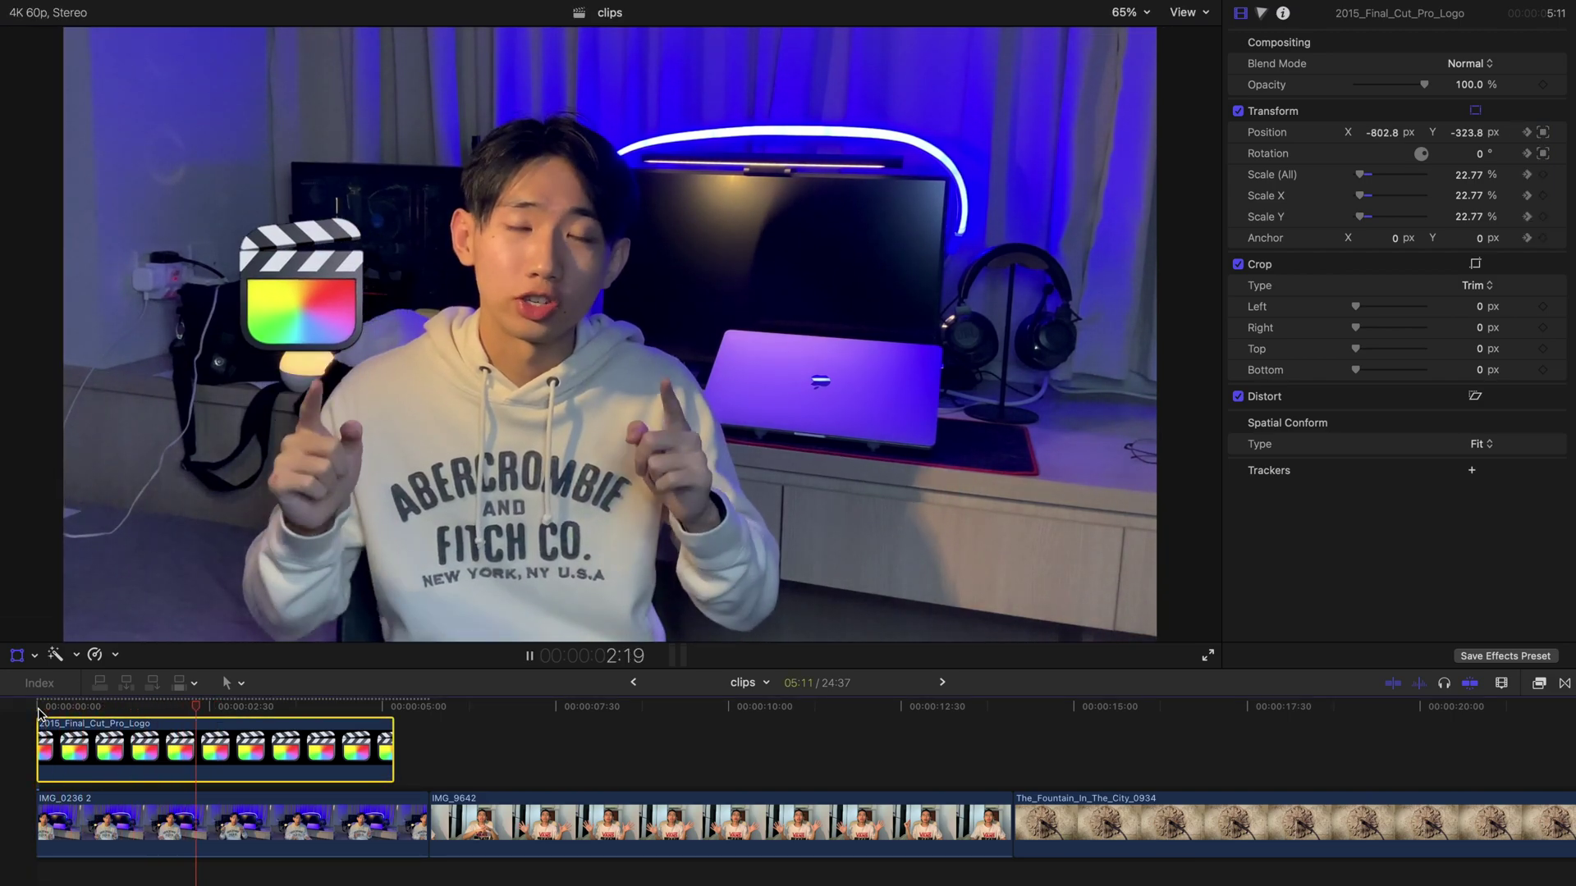
key("space")
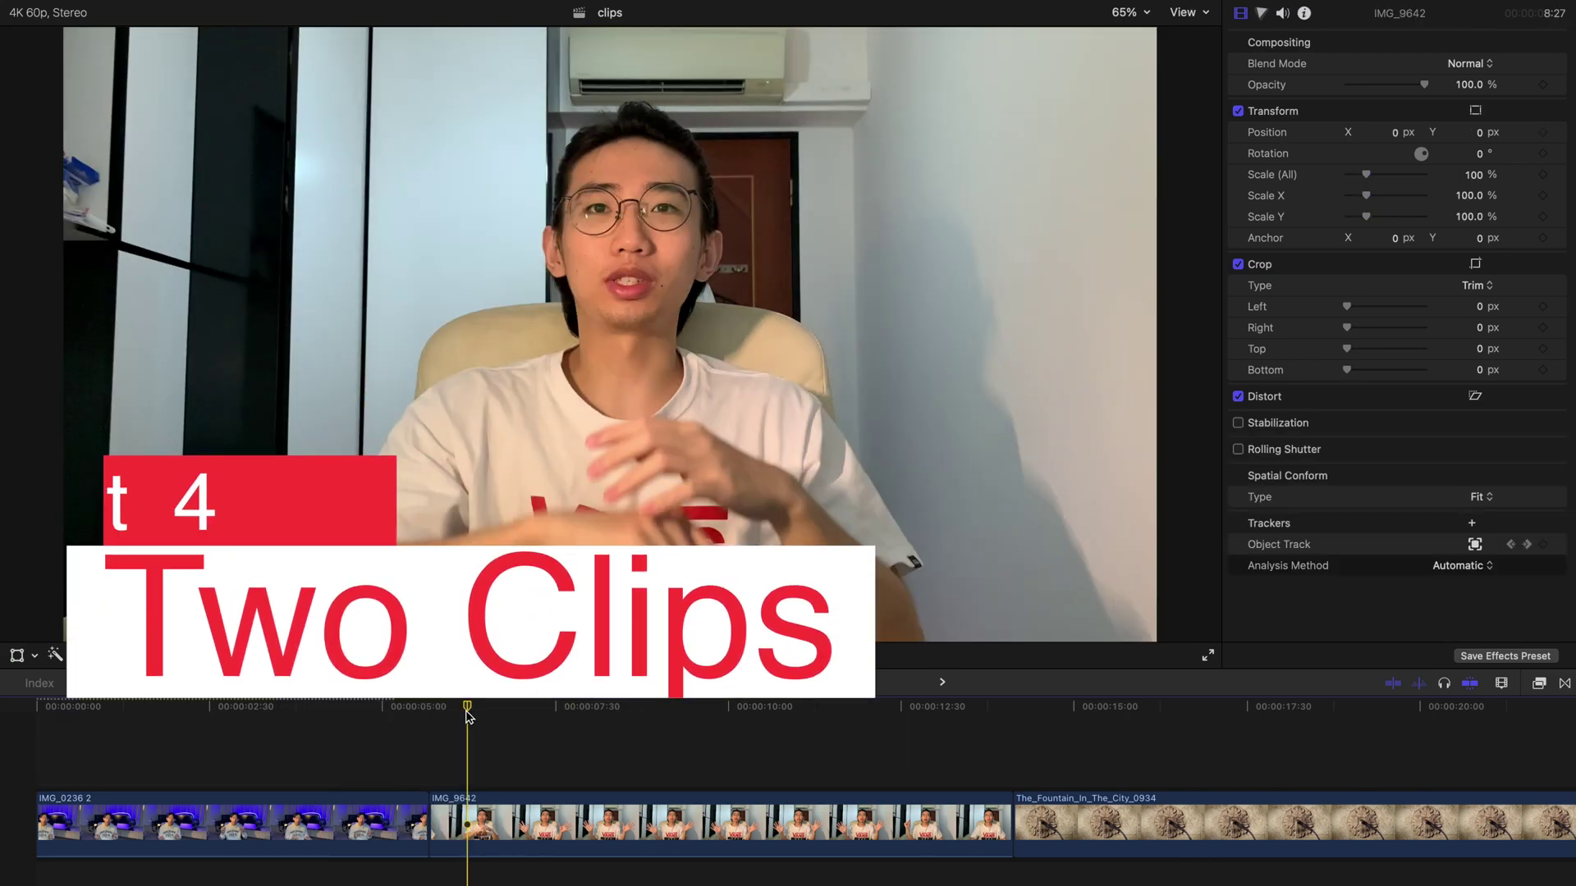
left_click_drag(468, 716, 472, 711)
left_click_drag(483, 708, 512, 707)
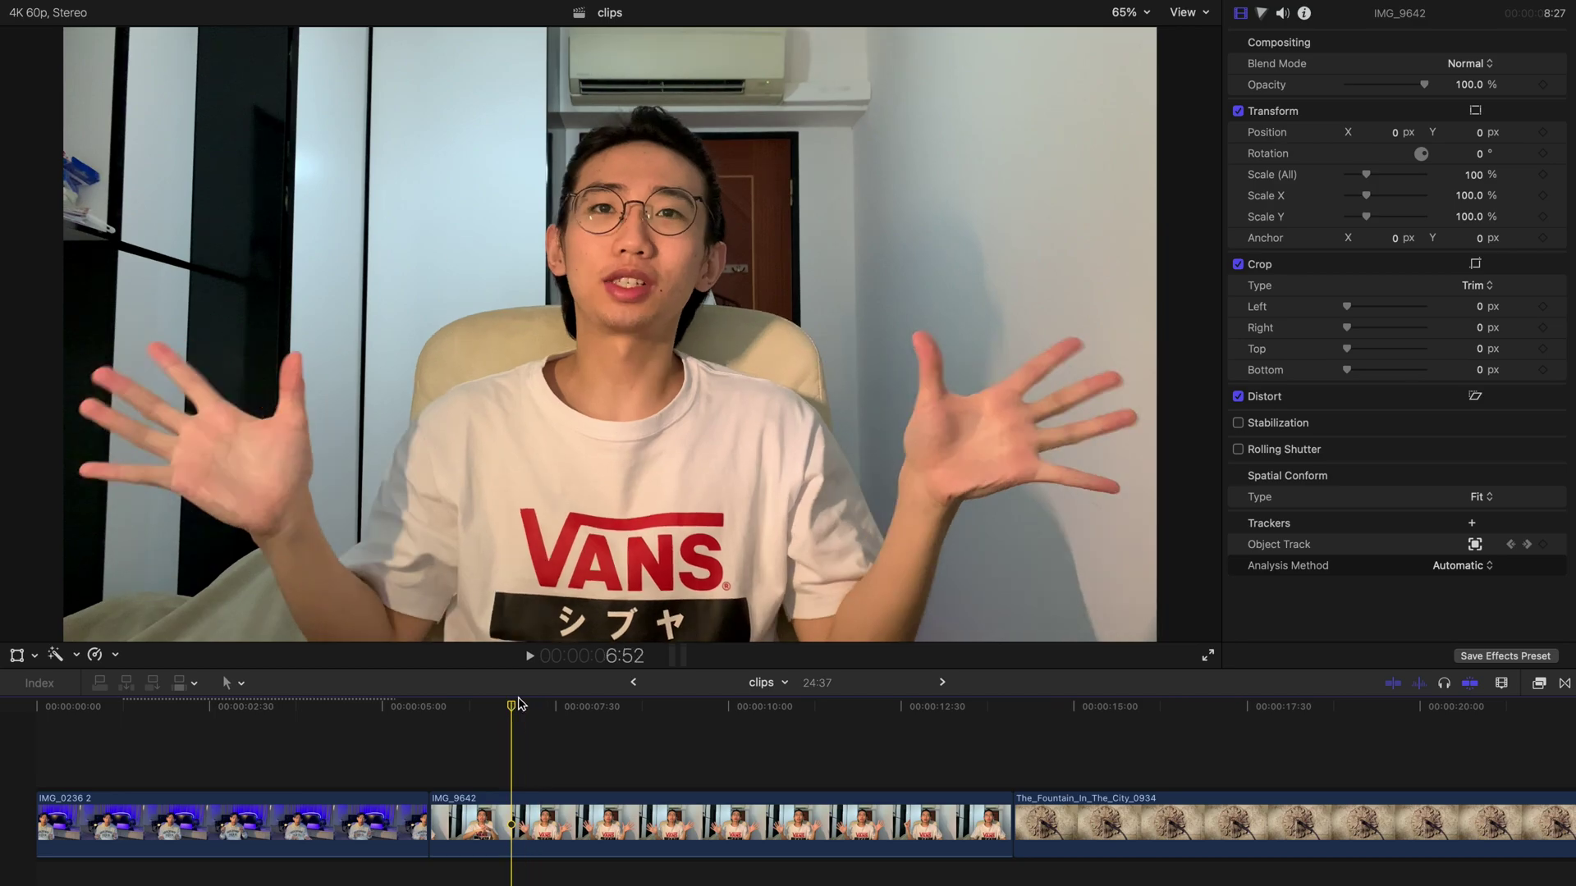
key("ctrl+super+1")
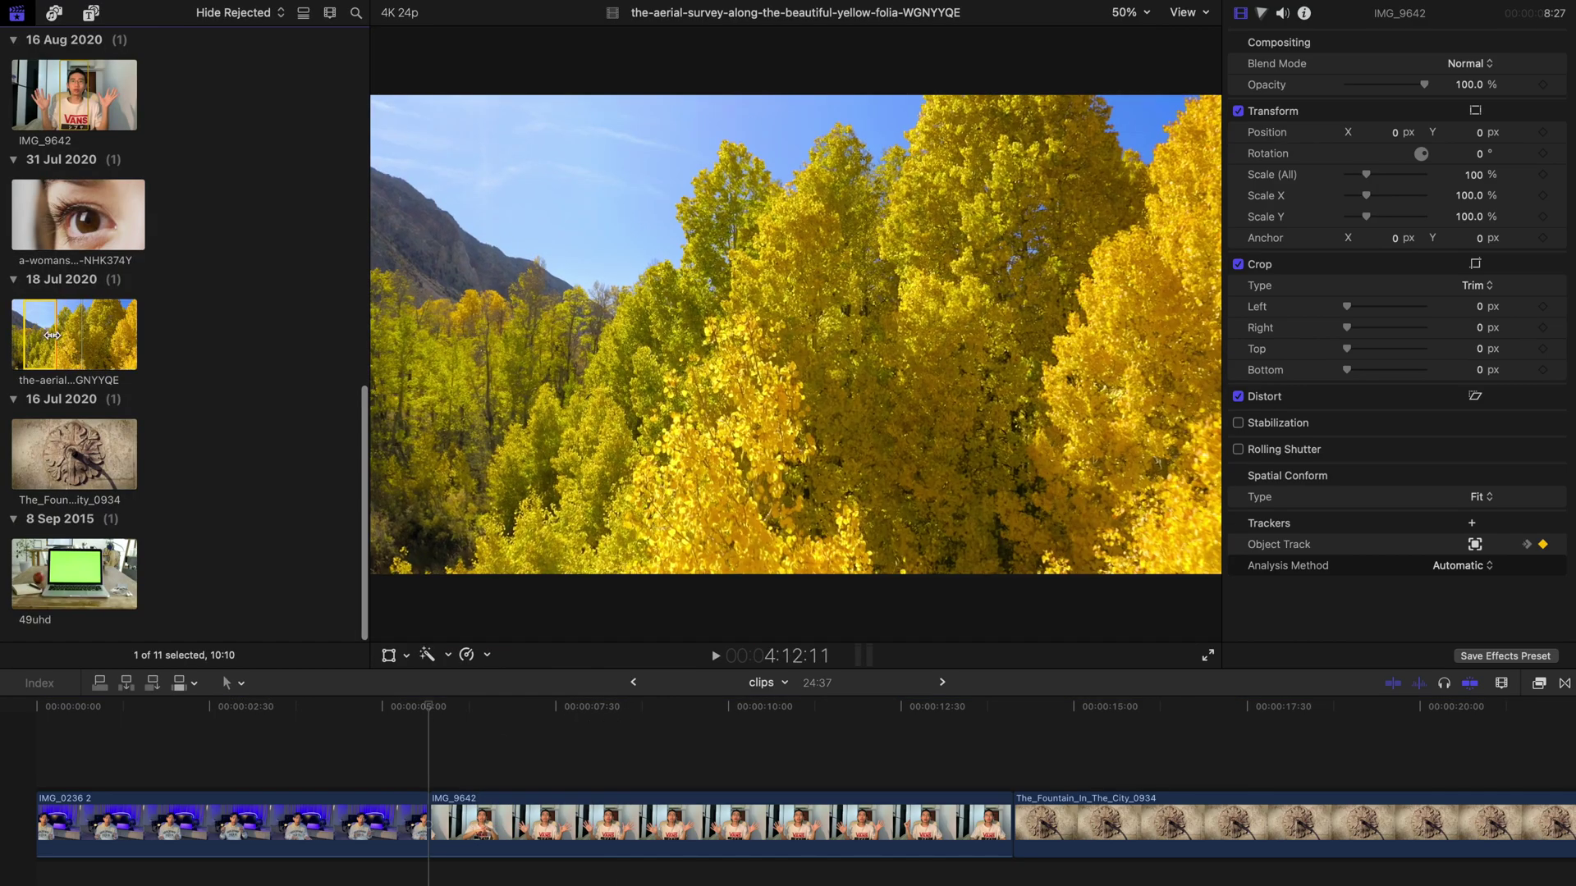
left_click_drag(47, 338, 423, 767)
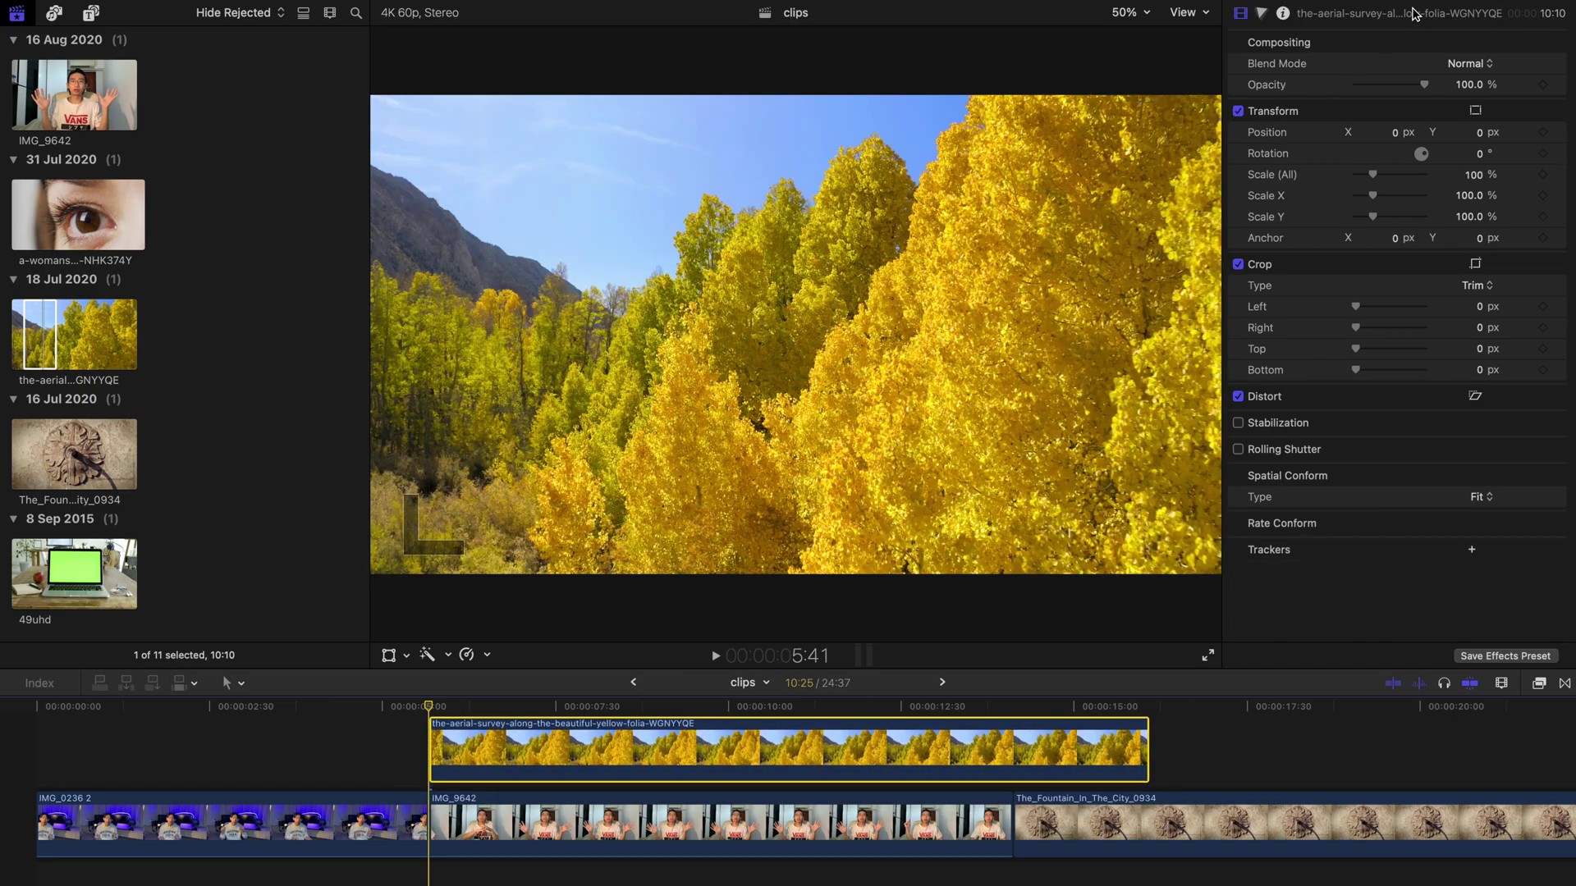
key("ctrl+super+1")
left_click_drag(1378, 182, 1370, 182)
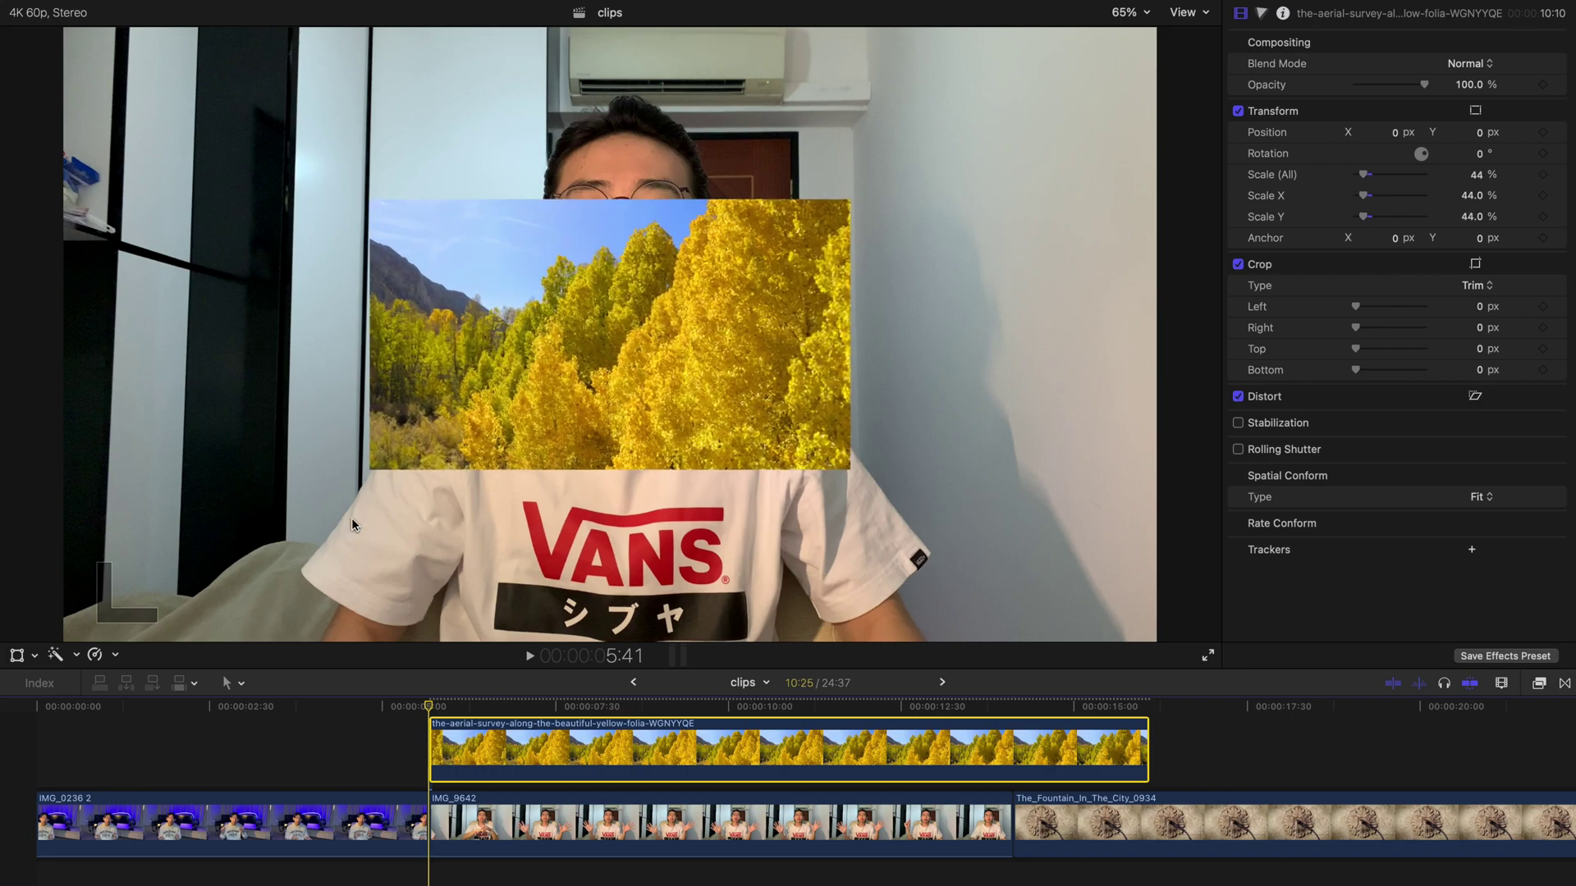
Step: Add a tracker to the aerial clip, fit its box over the presenter's left hand, and analyze
left_click(18, 655)
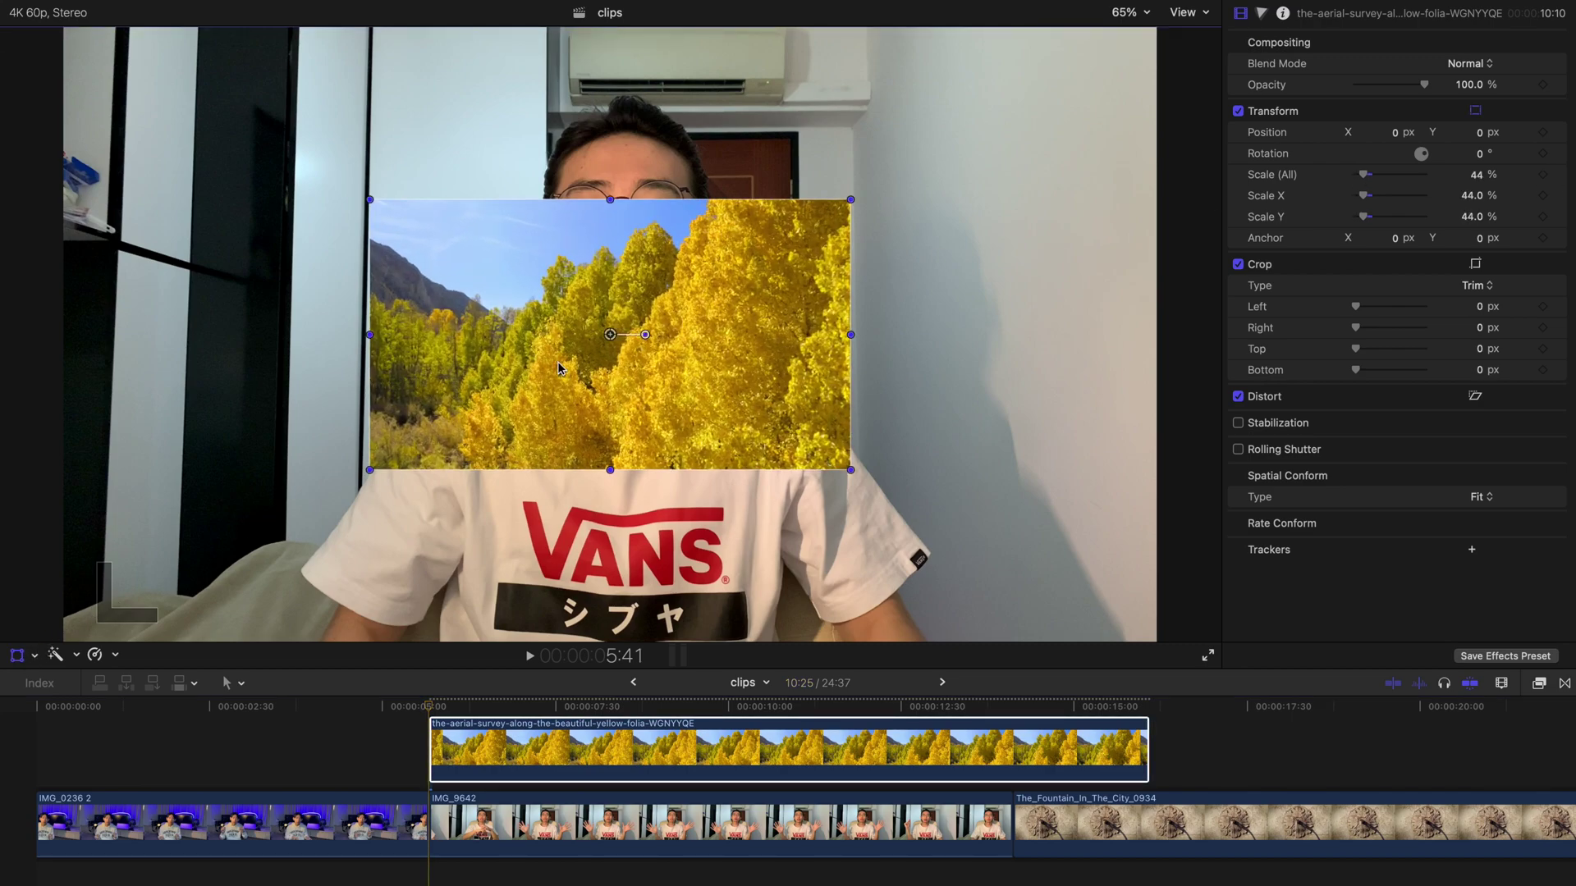
mouse_move(558, 361)
left_mouse_down()
mouse_move(589, 373)
mouse_move(571, 384)
left_mouse_up()
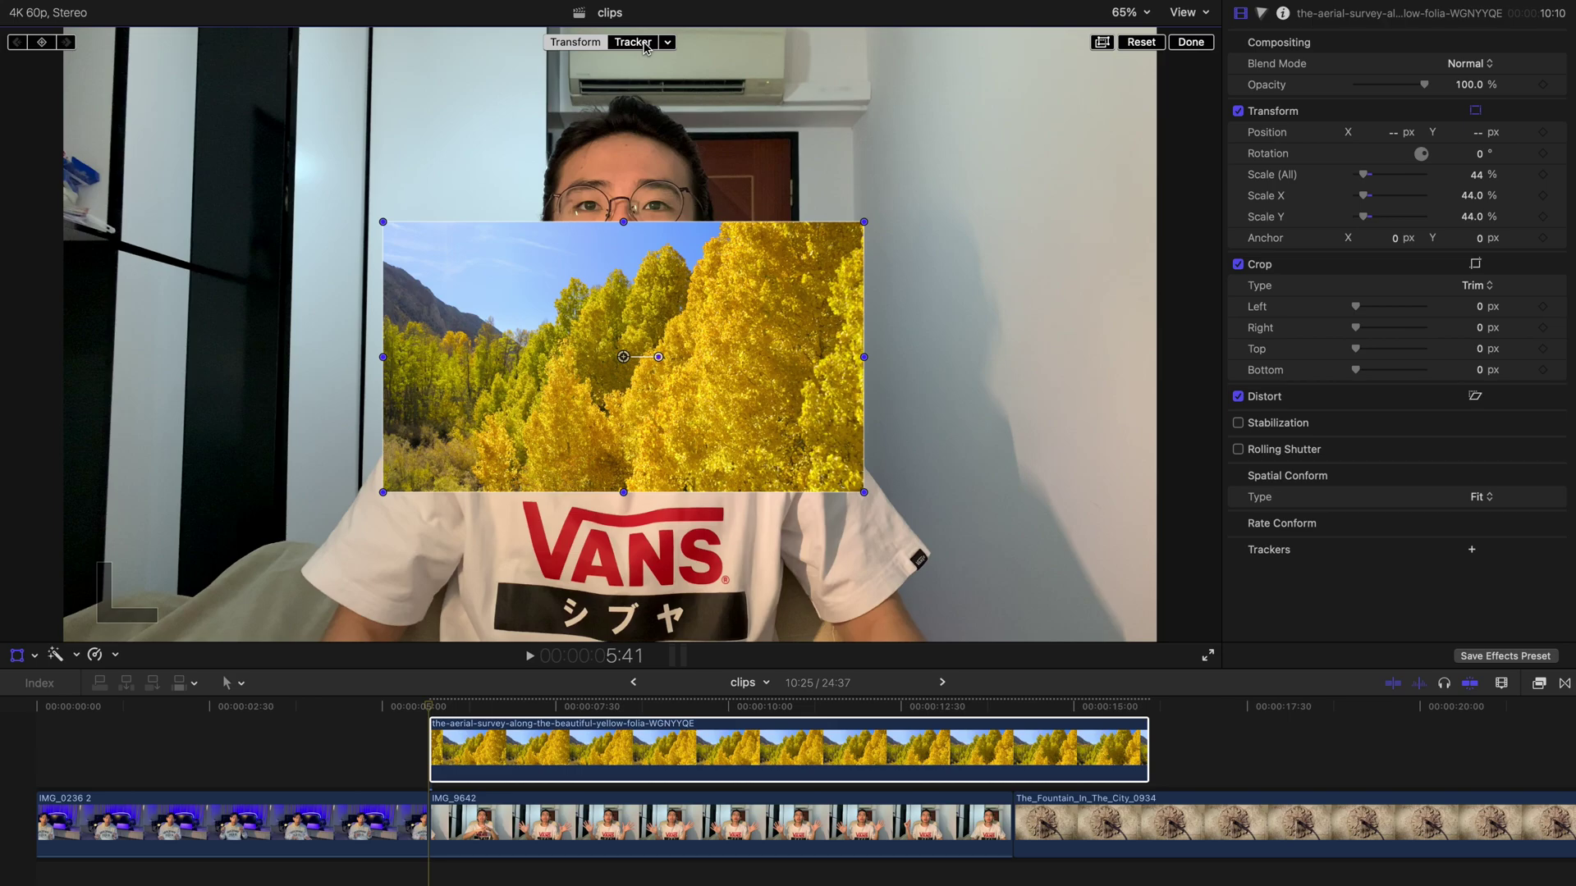
left_click(645, 43)
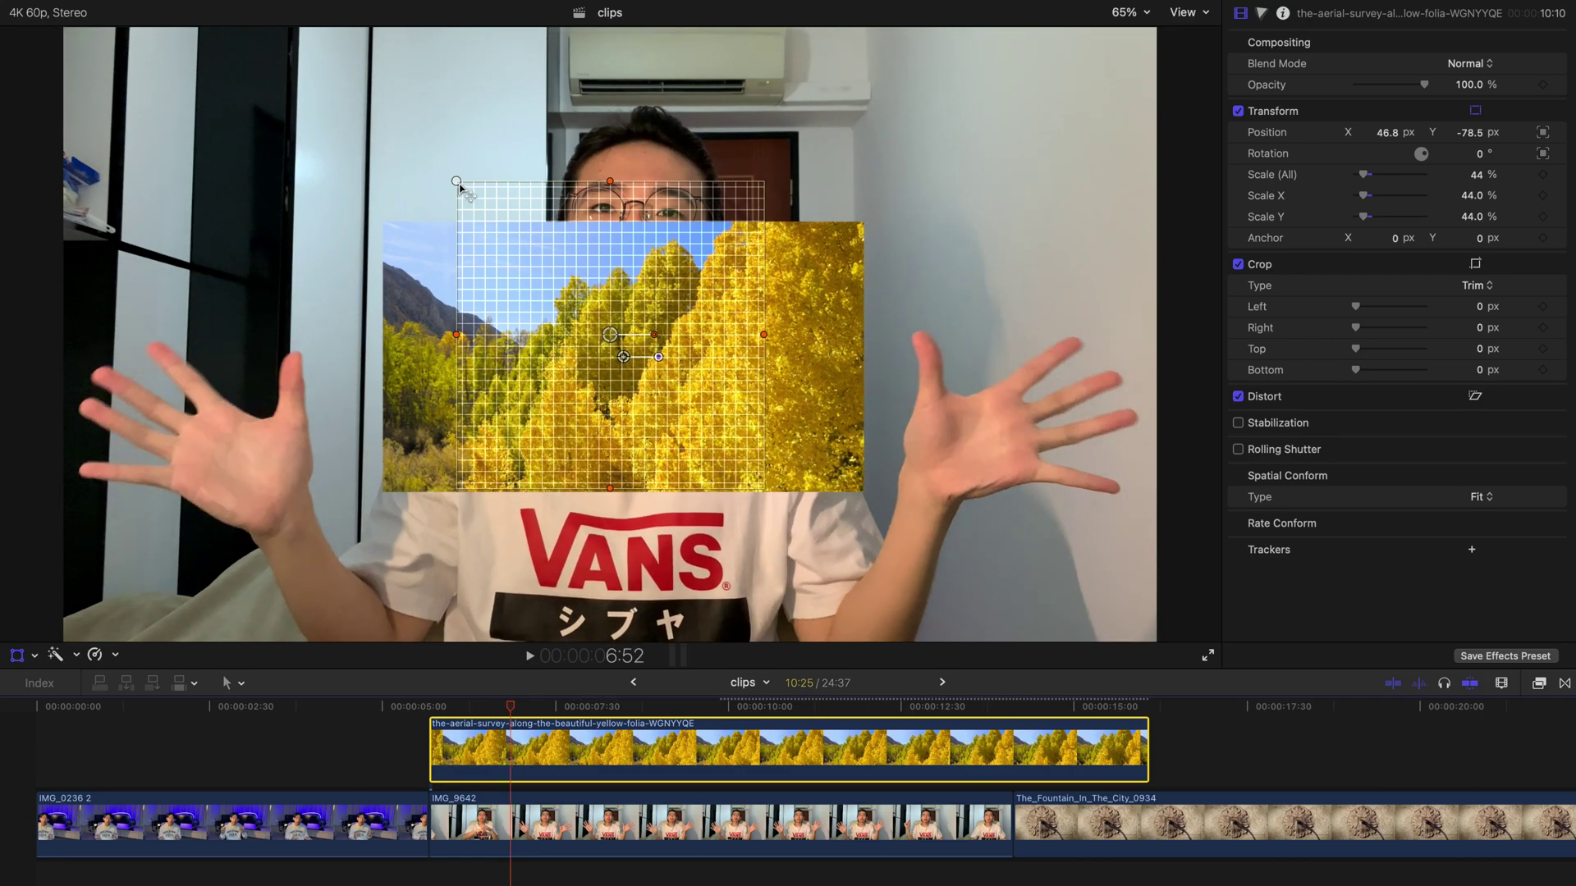
left_click_drag(457, 183, 491, 213)
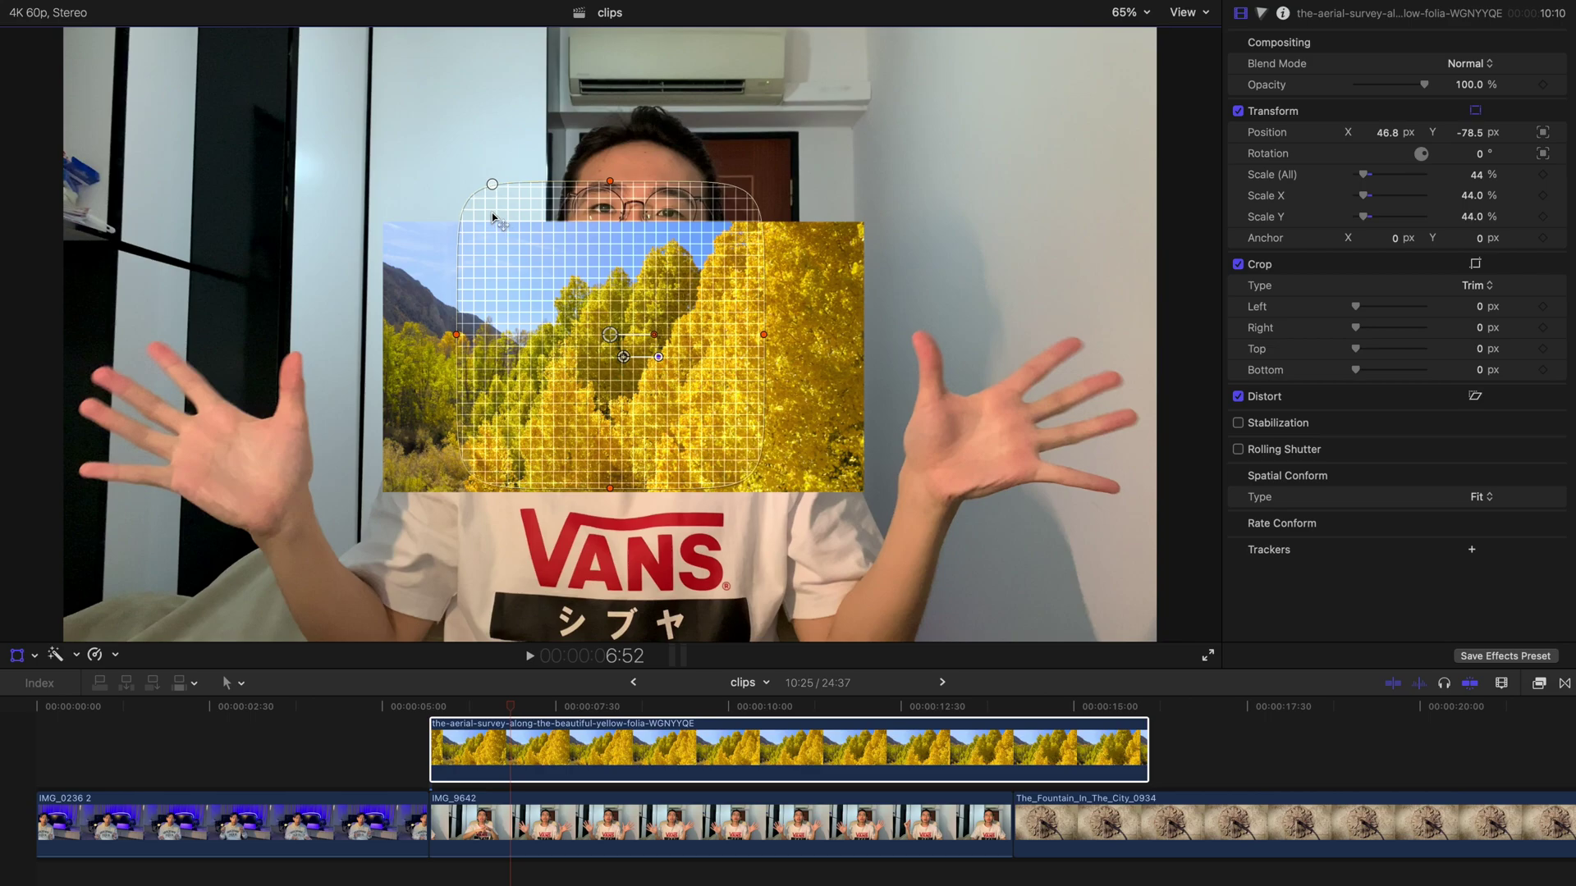
left_click_drag(610, 187, 610, 261)
left_click_drag(764, 335, 243, 428)
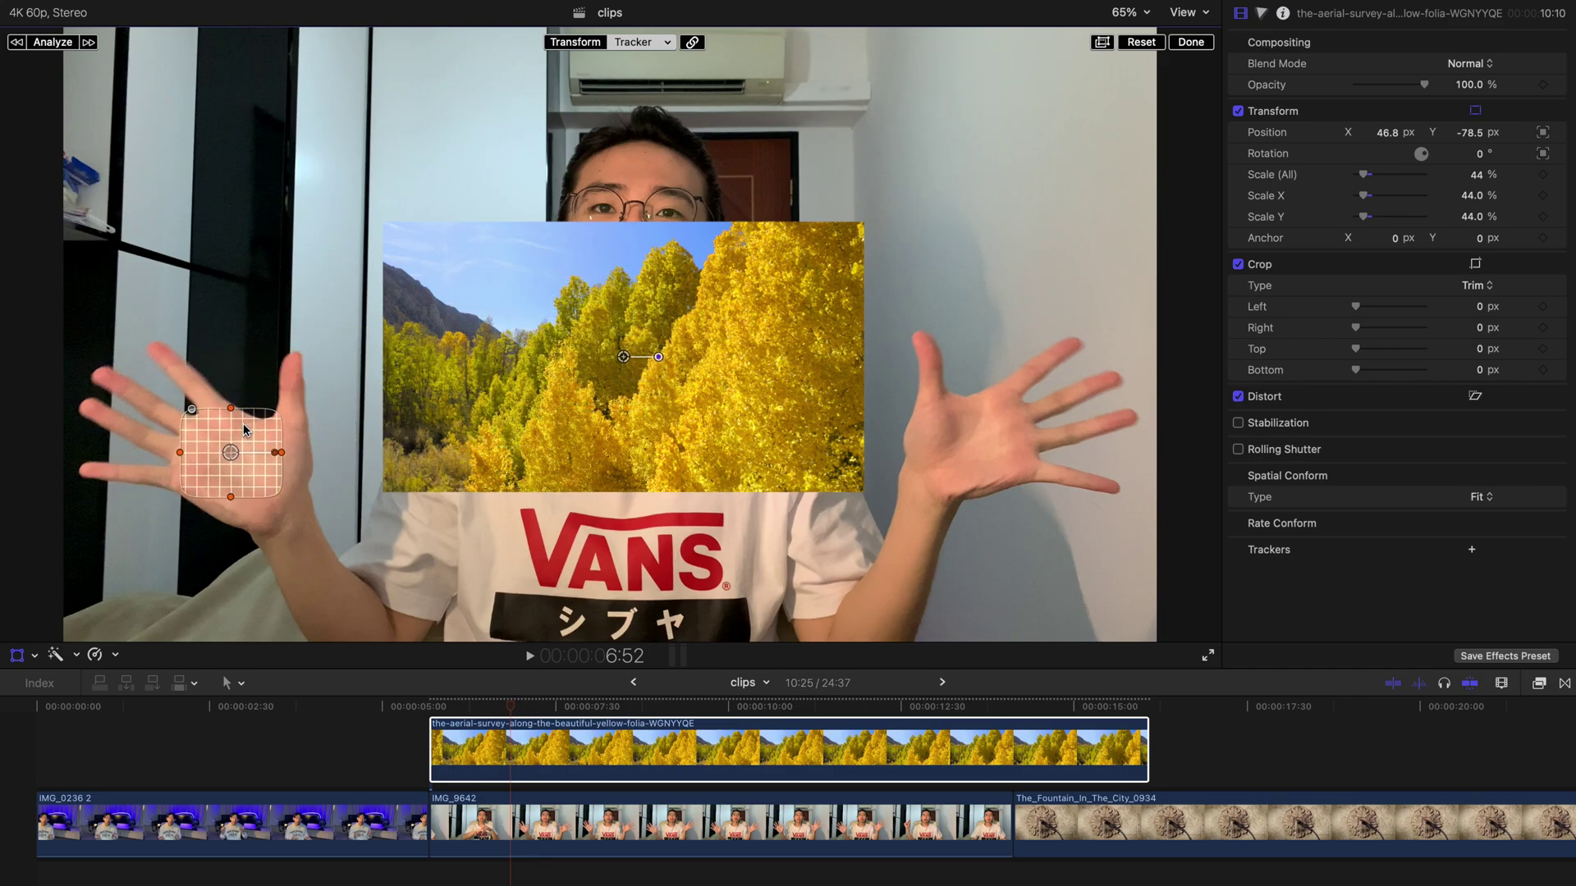
left_click(57, 45)
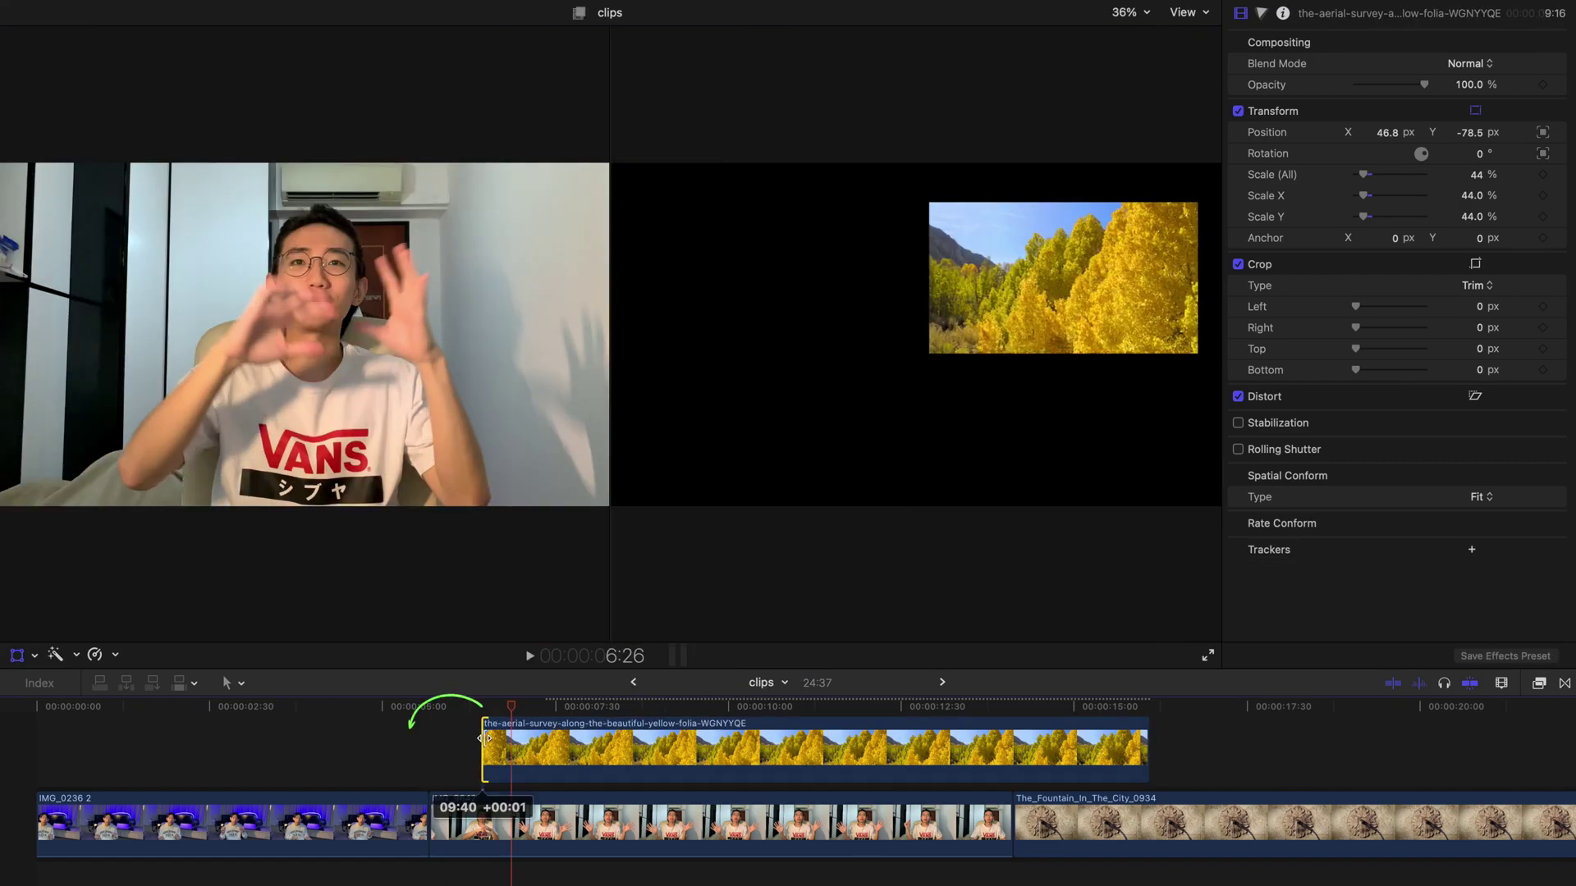
Step: Adjust the aerial clip's start point and play back the tracked overlay
left_click_drag(483, 738, 484, 738)
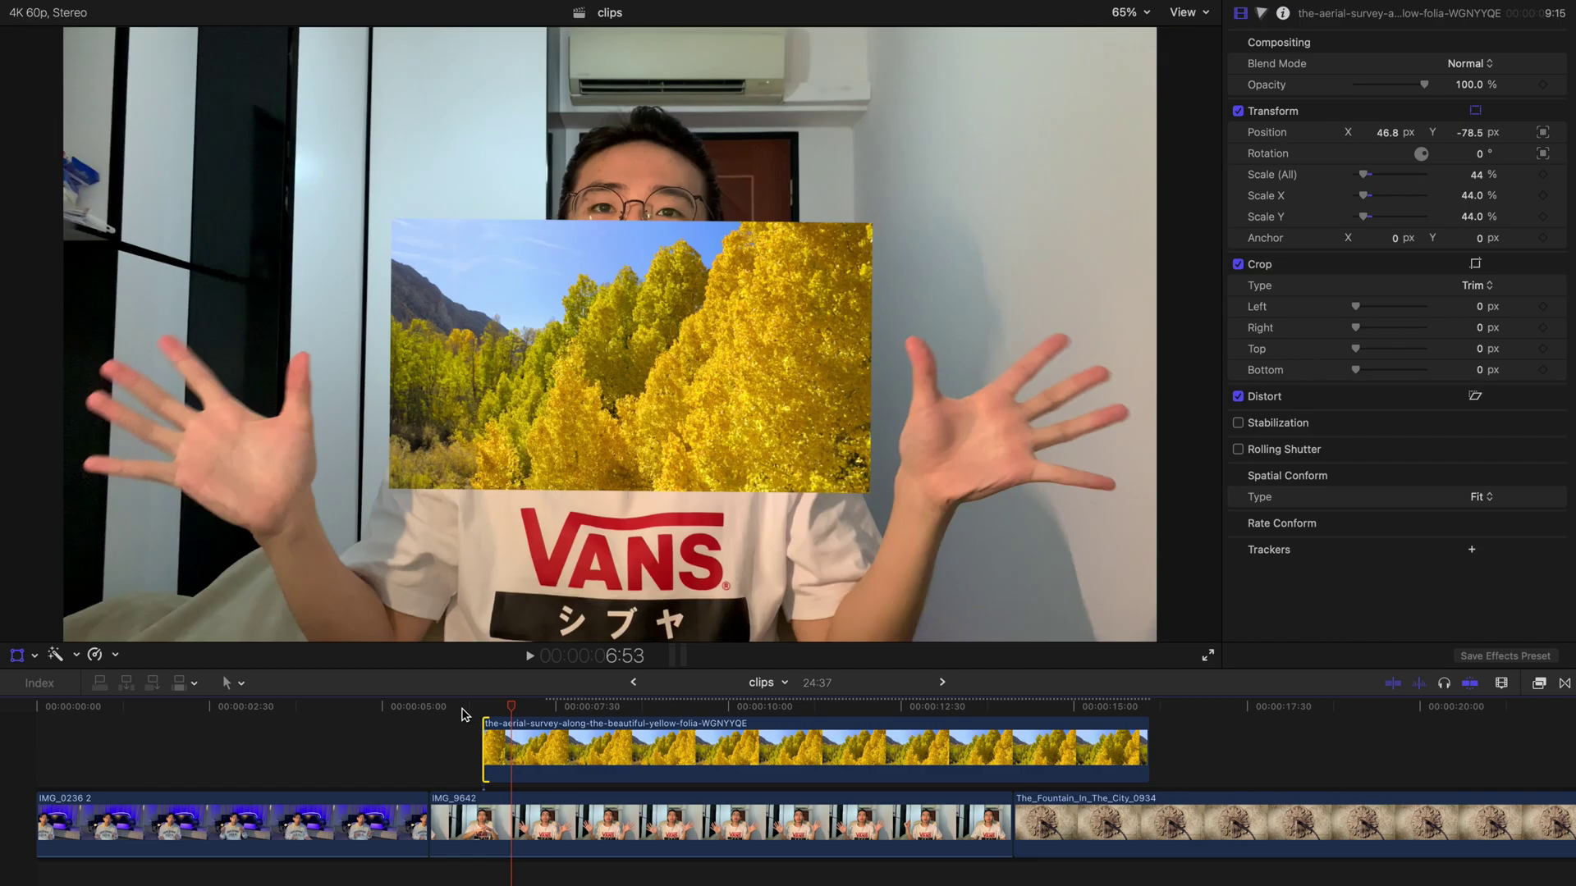
left_click(433, 711)
key("space")
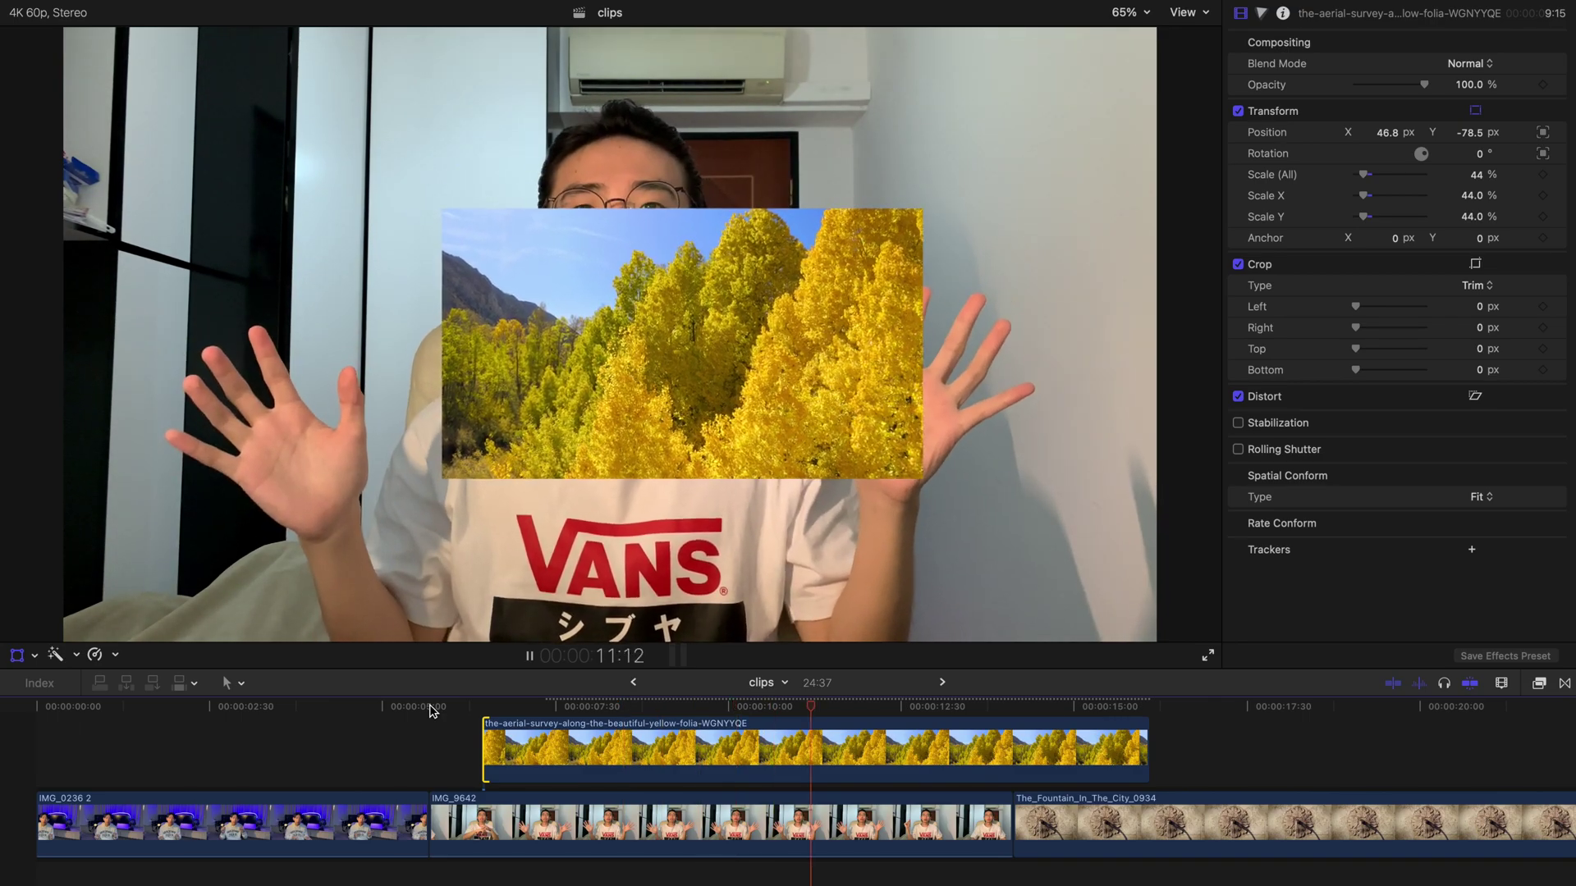
key("space")
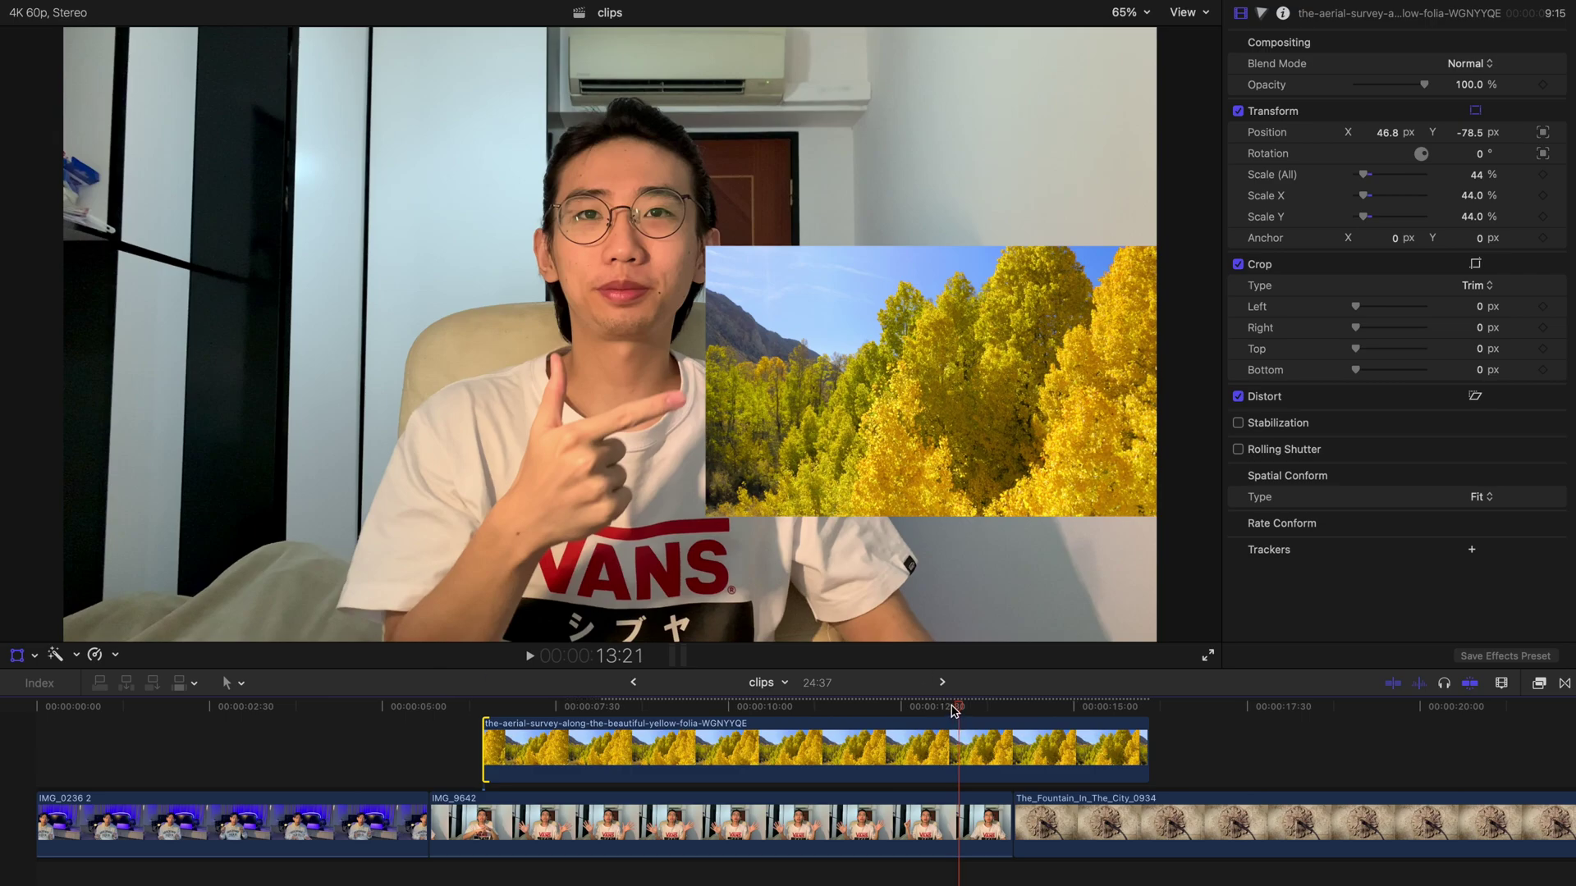
Step: Trim the aerial clip to end around 12:50 and play back the trimmed result
left_click_drag(949, 711, 926, 711)
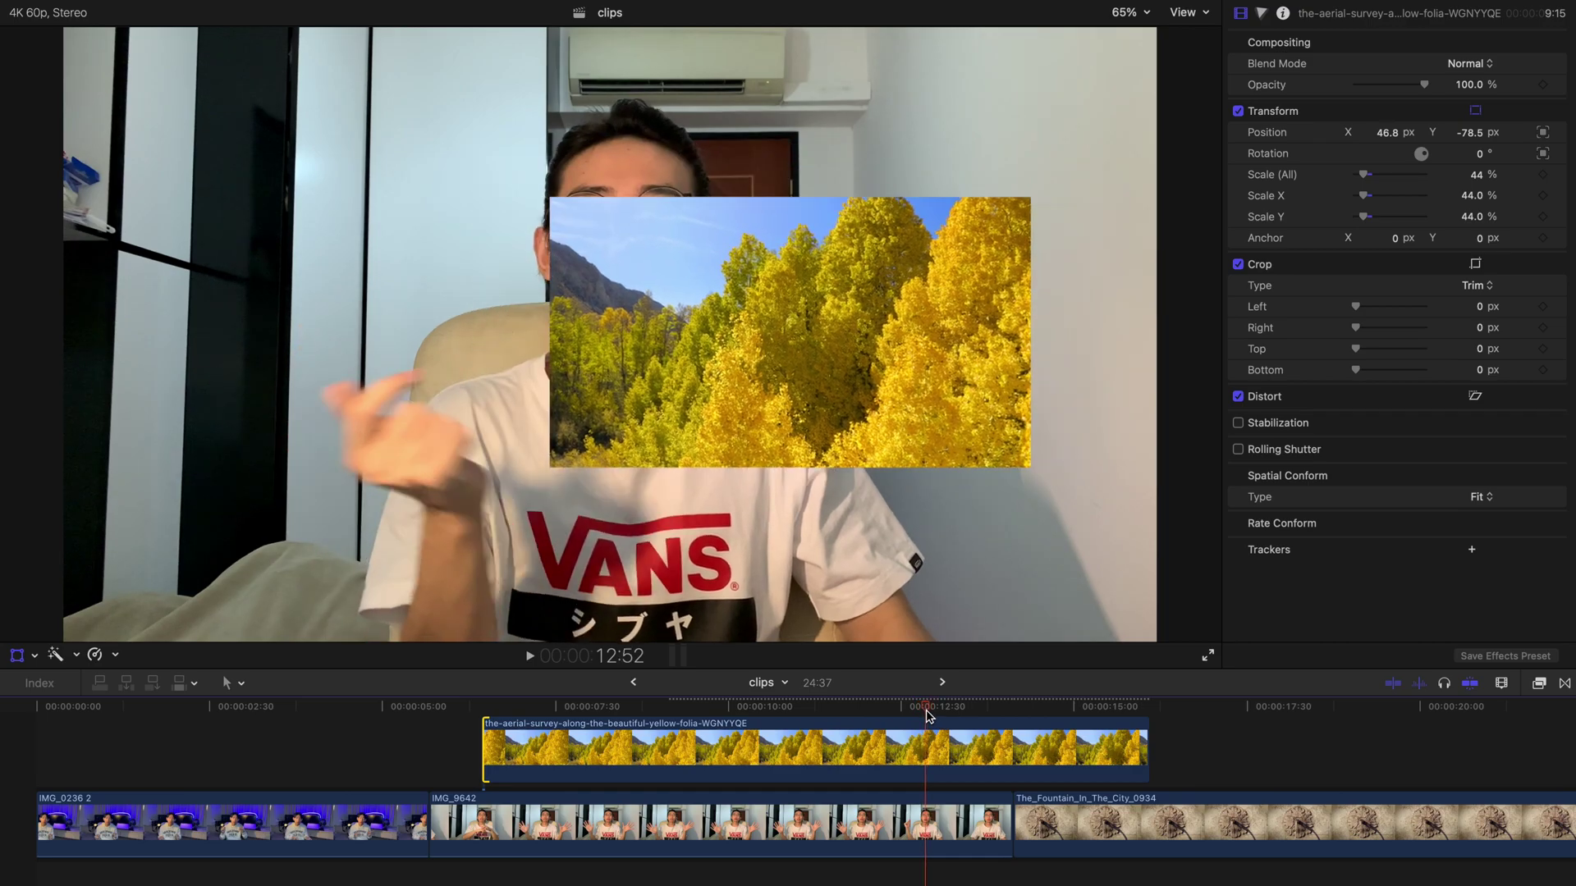
left_click_drag(1145, 735, 928, 759)
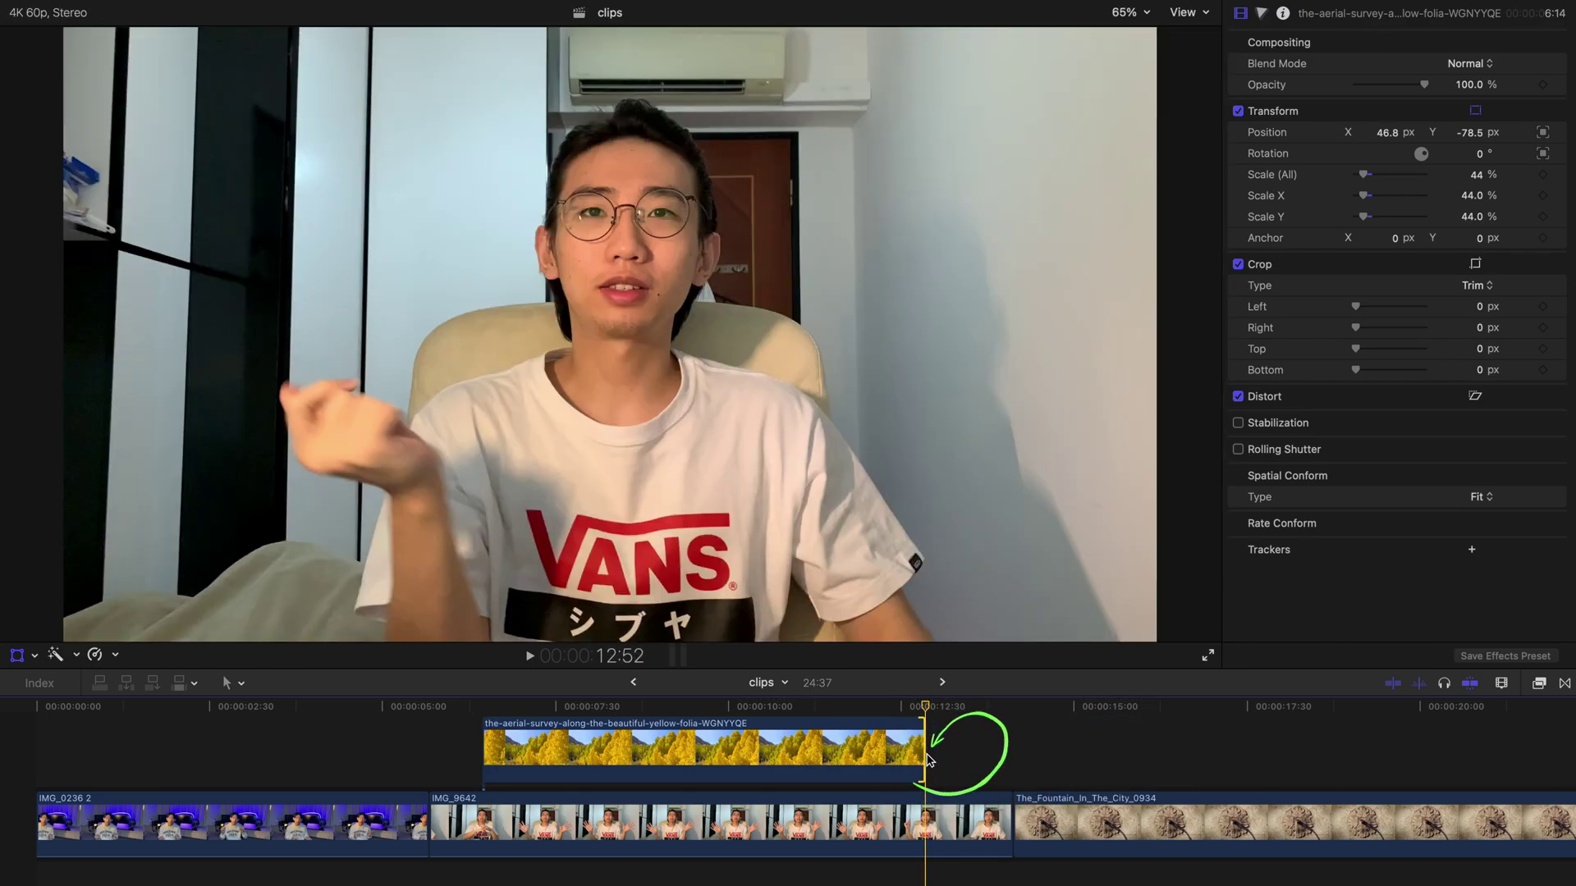
key("super+equal")
left_click(177, 708)
key("space")
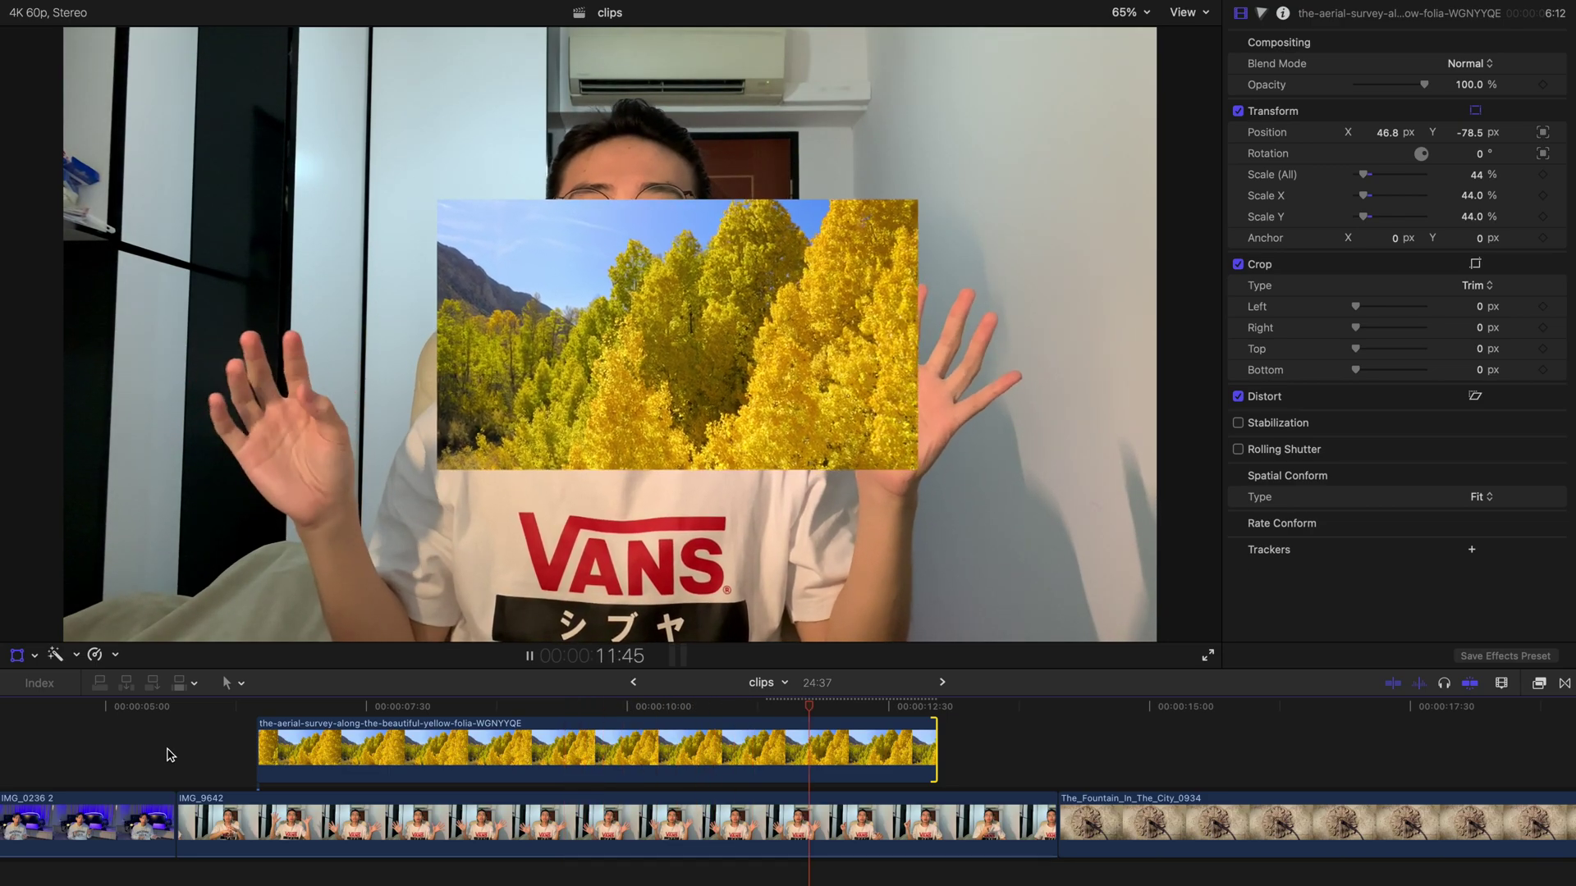
key("space")
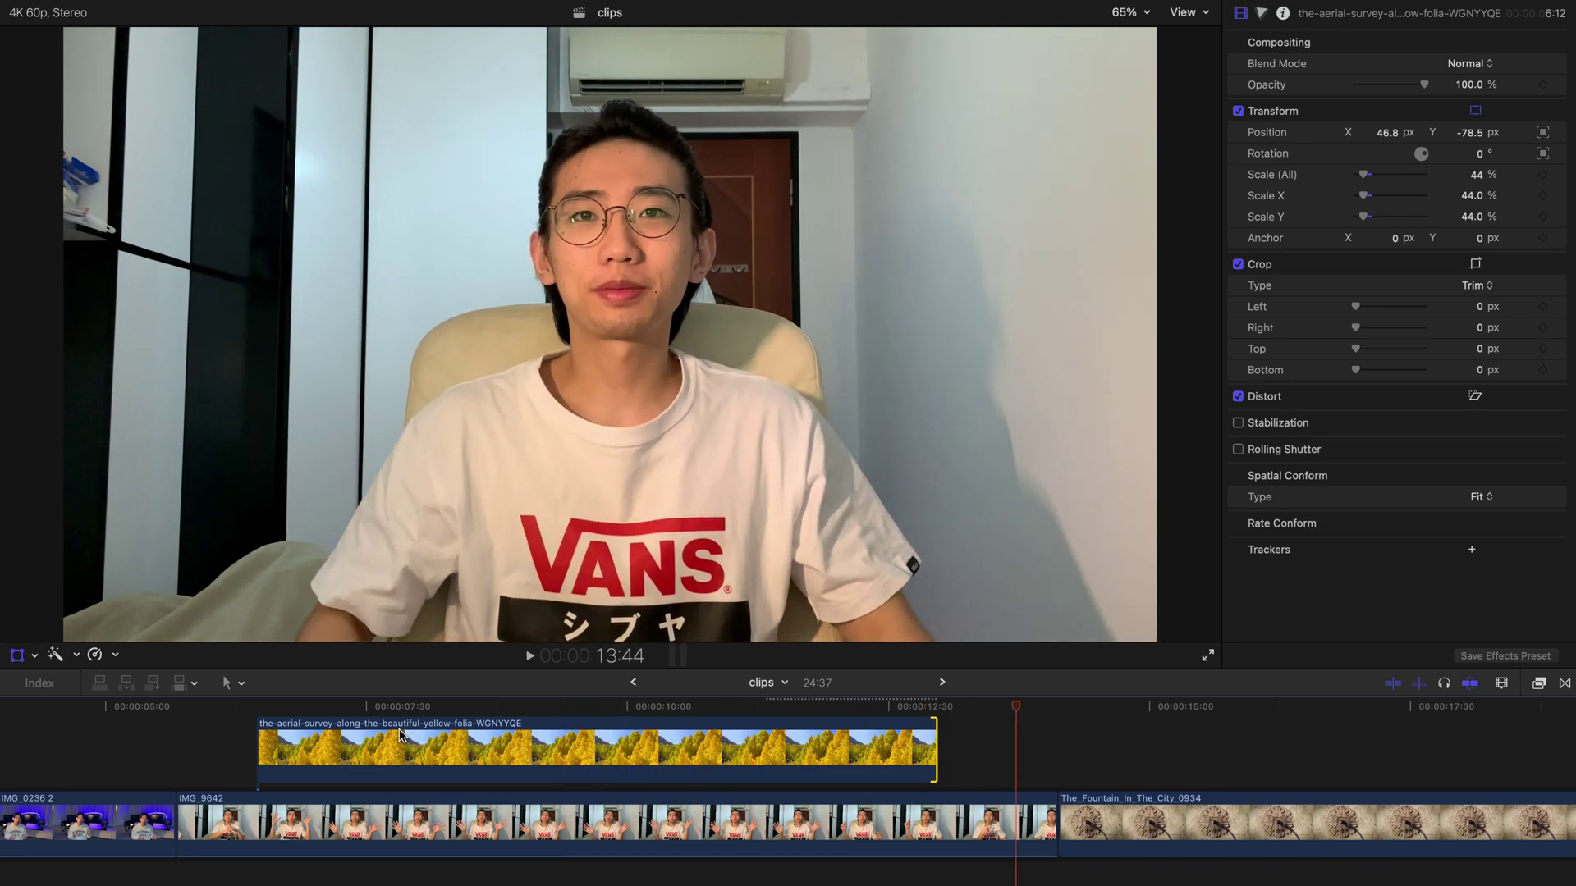
Step: Scale the aerial clip to 77% and recentre it over the presenter
left_click(380, 717)
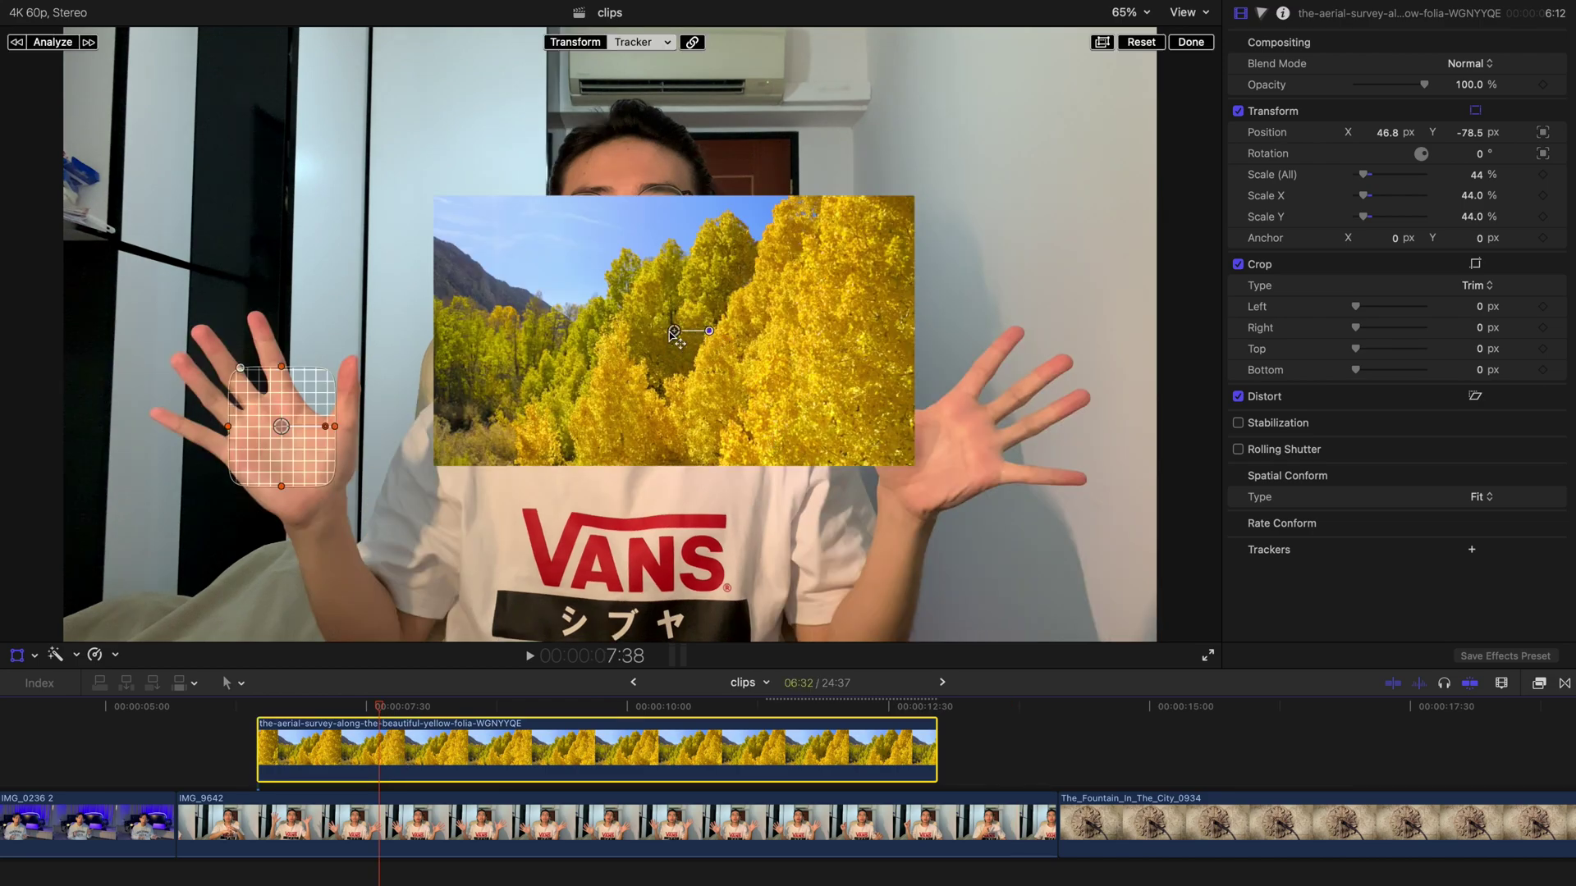
left_click_drag(602, 318, 594, 314)
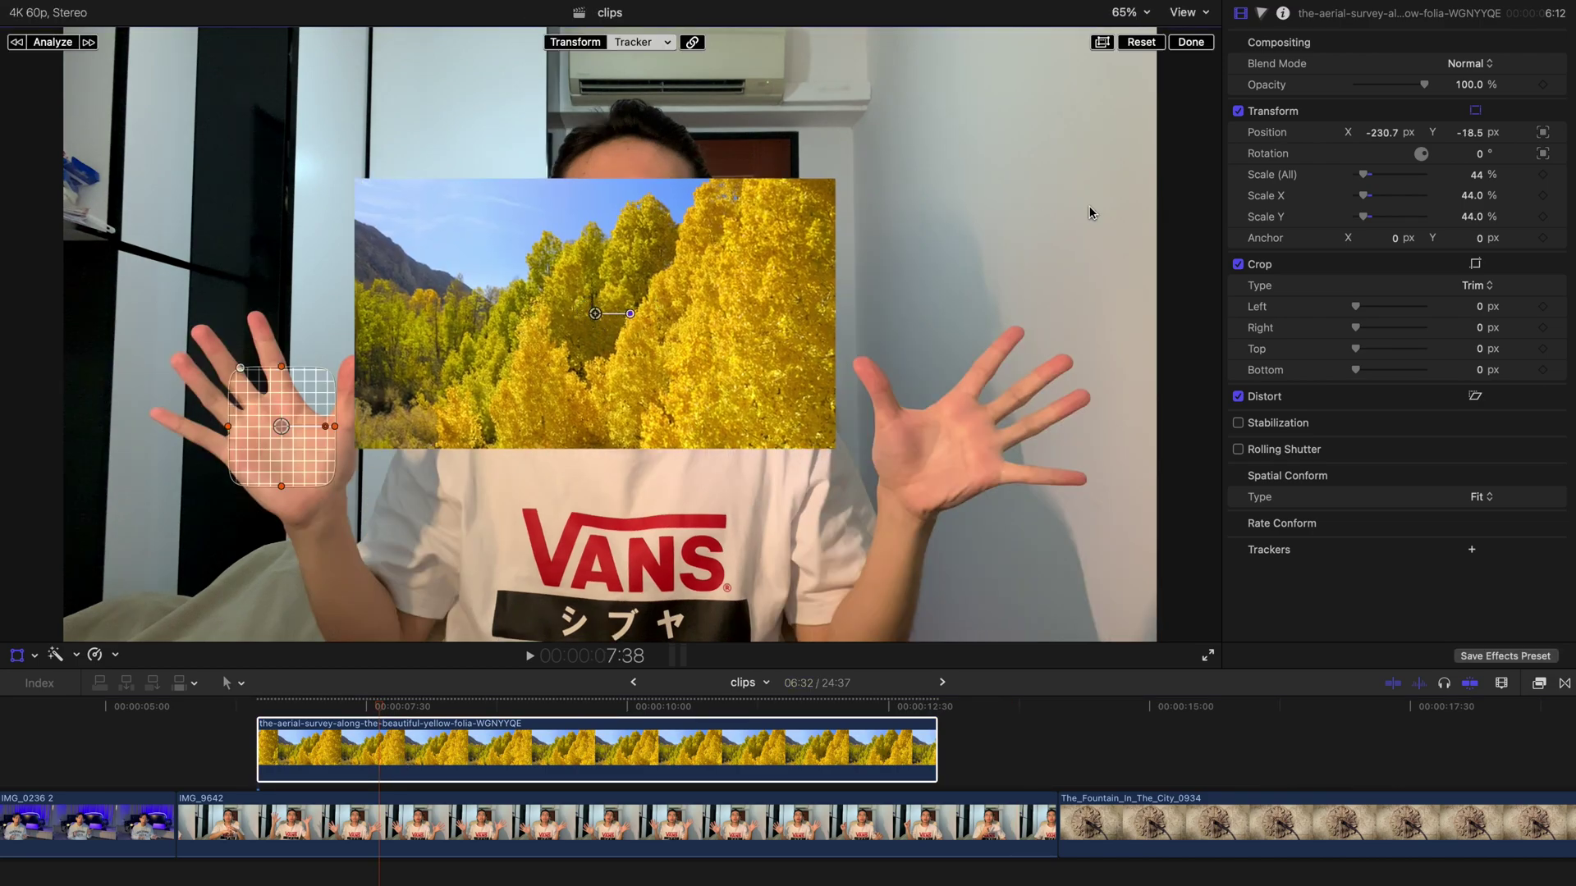
left_click_drag(1376, 178, 1370, 175)
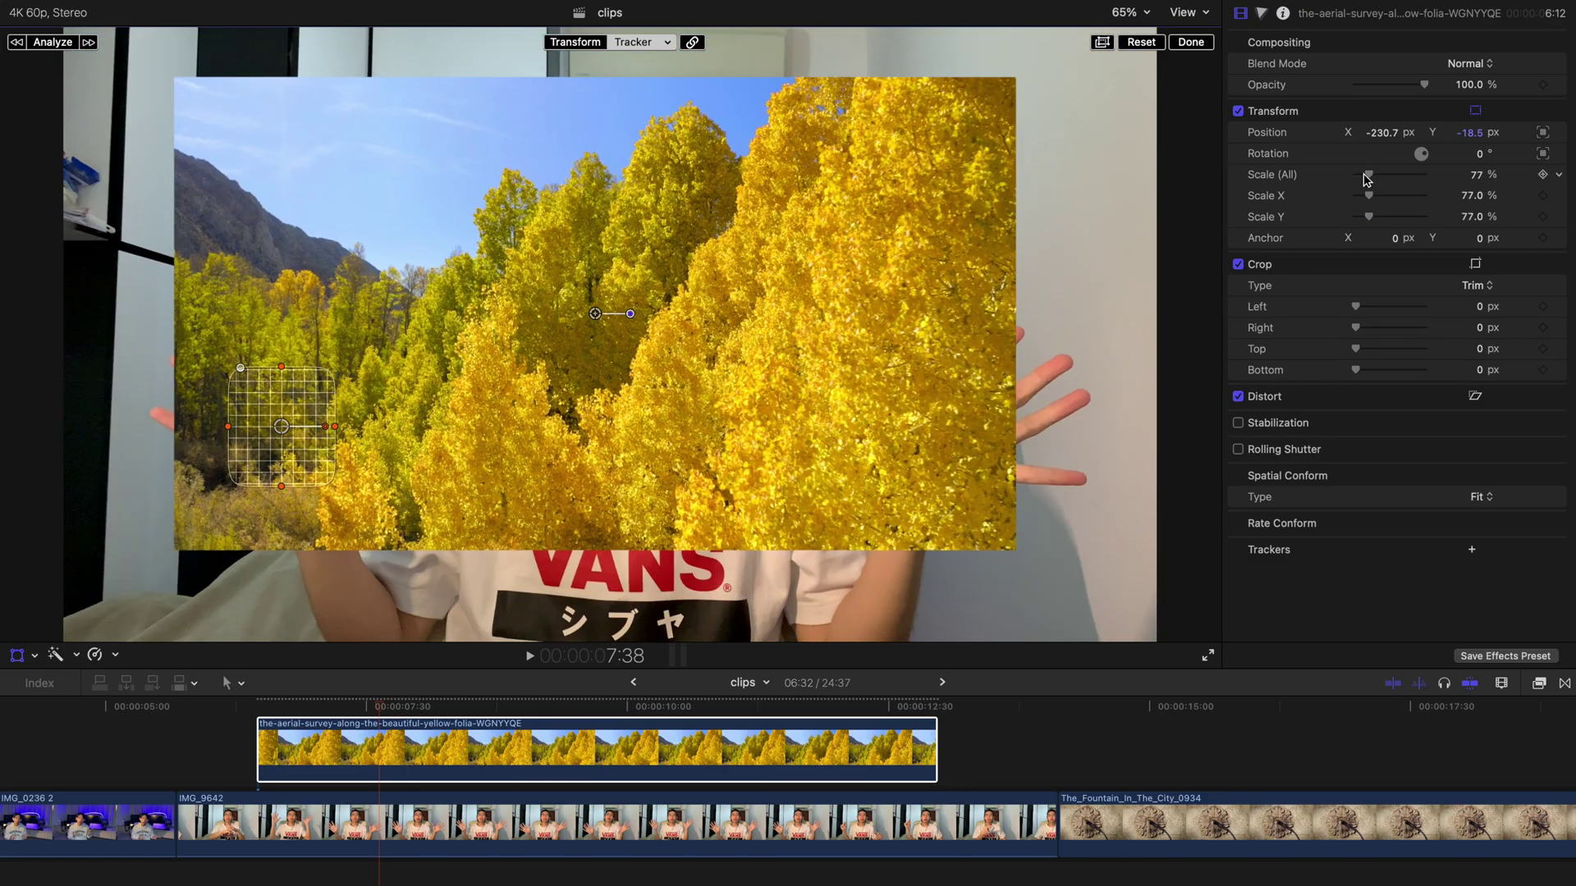
left_click_drag(595, 313, 655, 314)
Step: Apply a Shape Mask to the aerial clip and finish tracker editing
key("super+5")
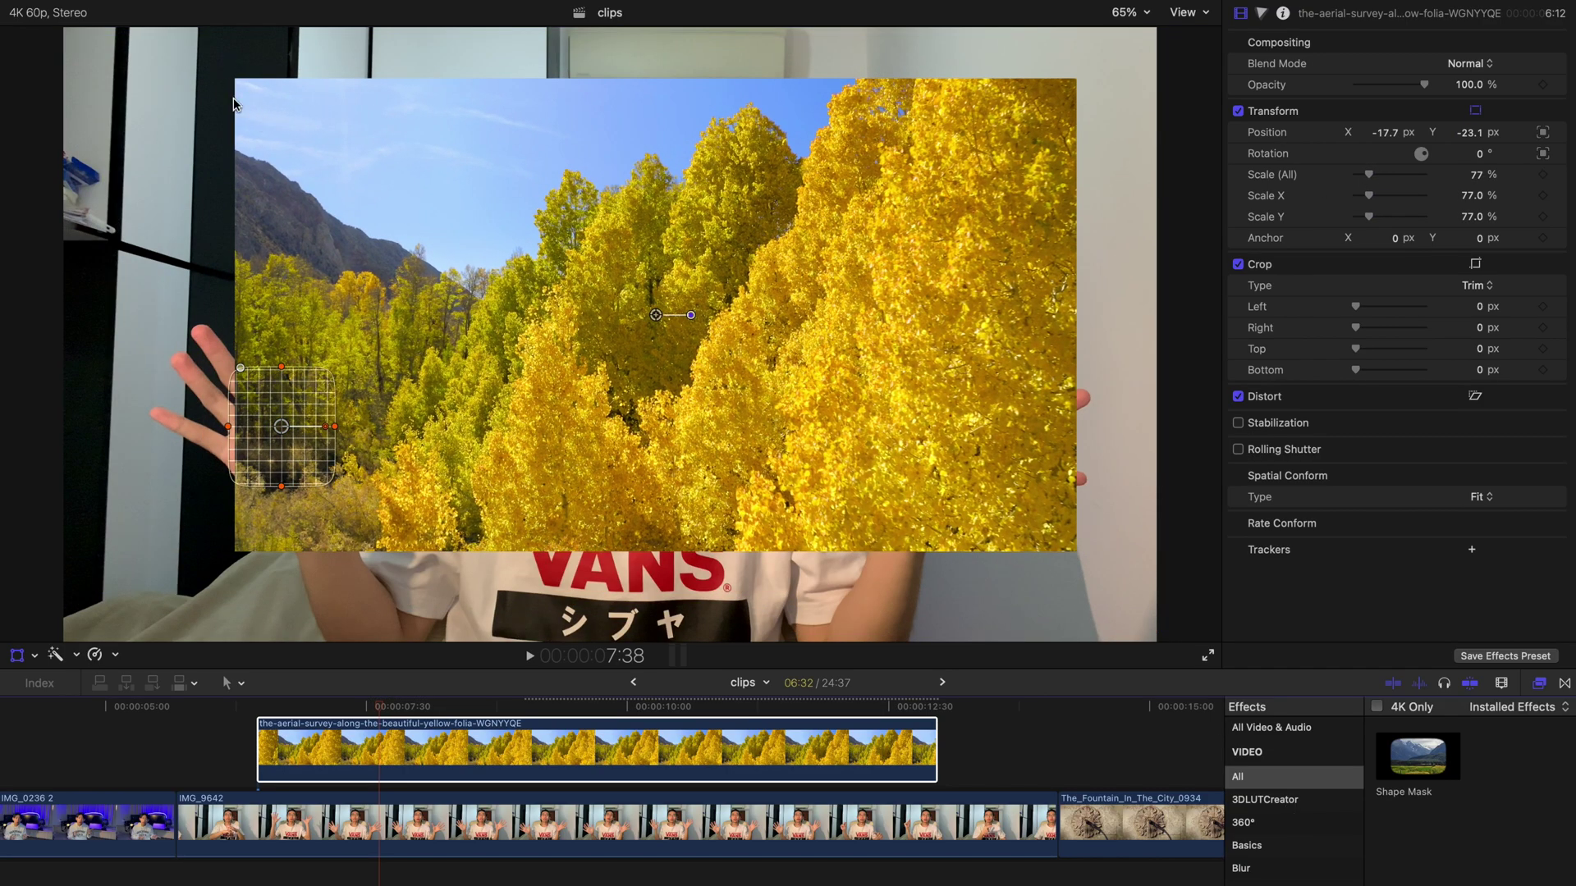
left_click_drag(1406, 780, 662, 745)
left_click(1544, 685)
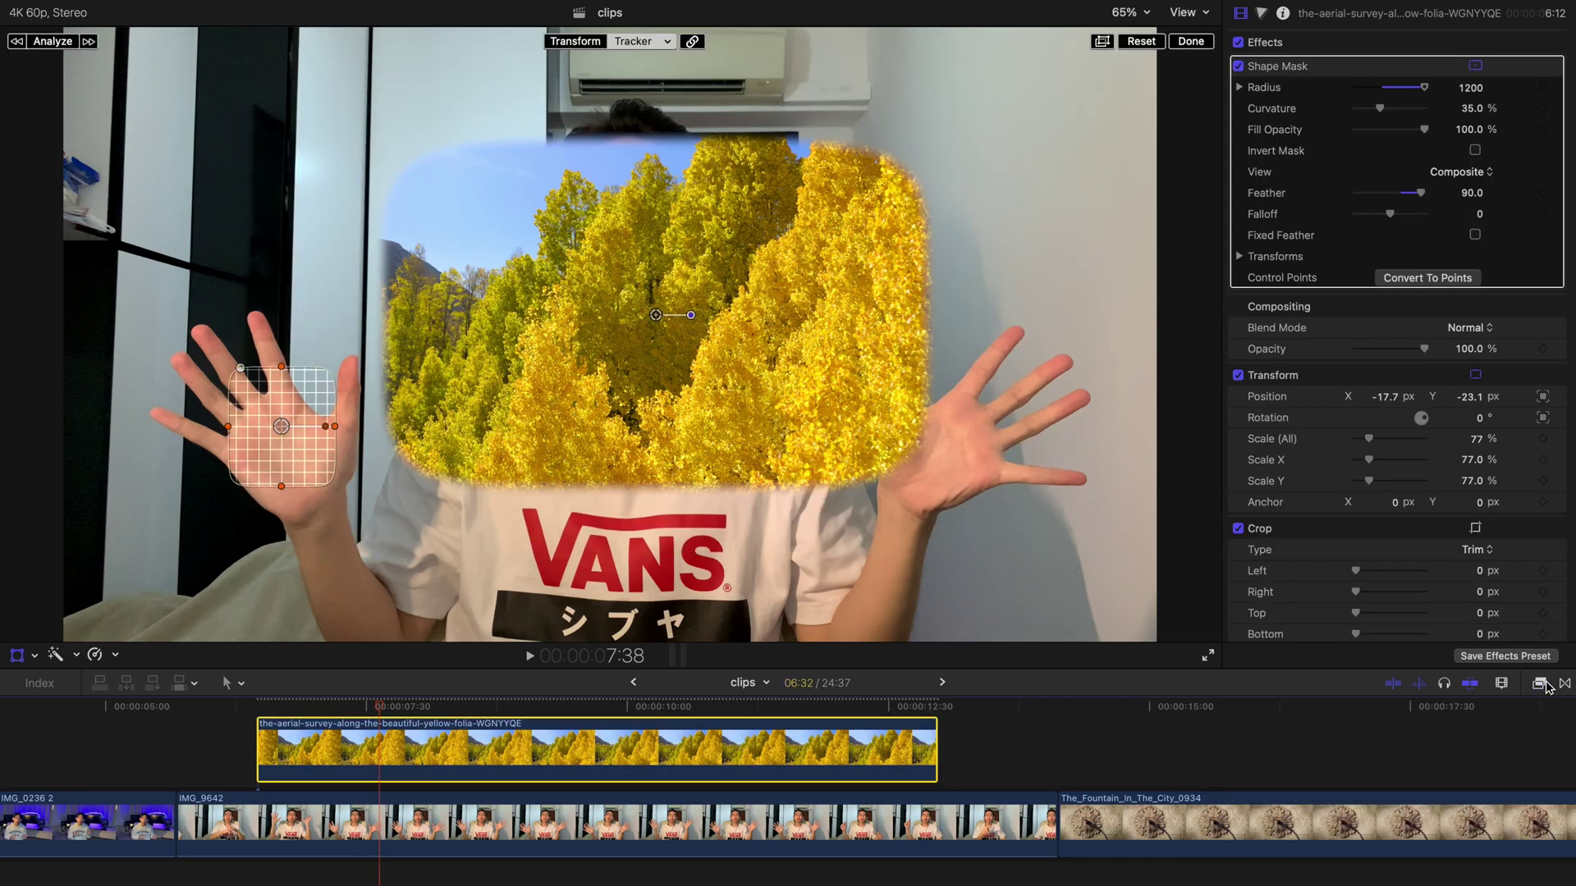
left_click(1177, 45)
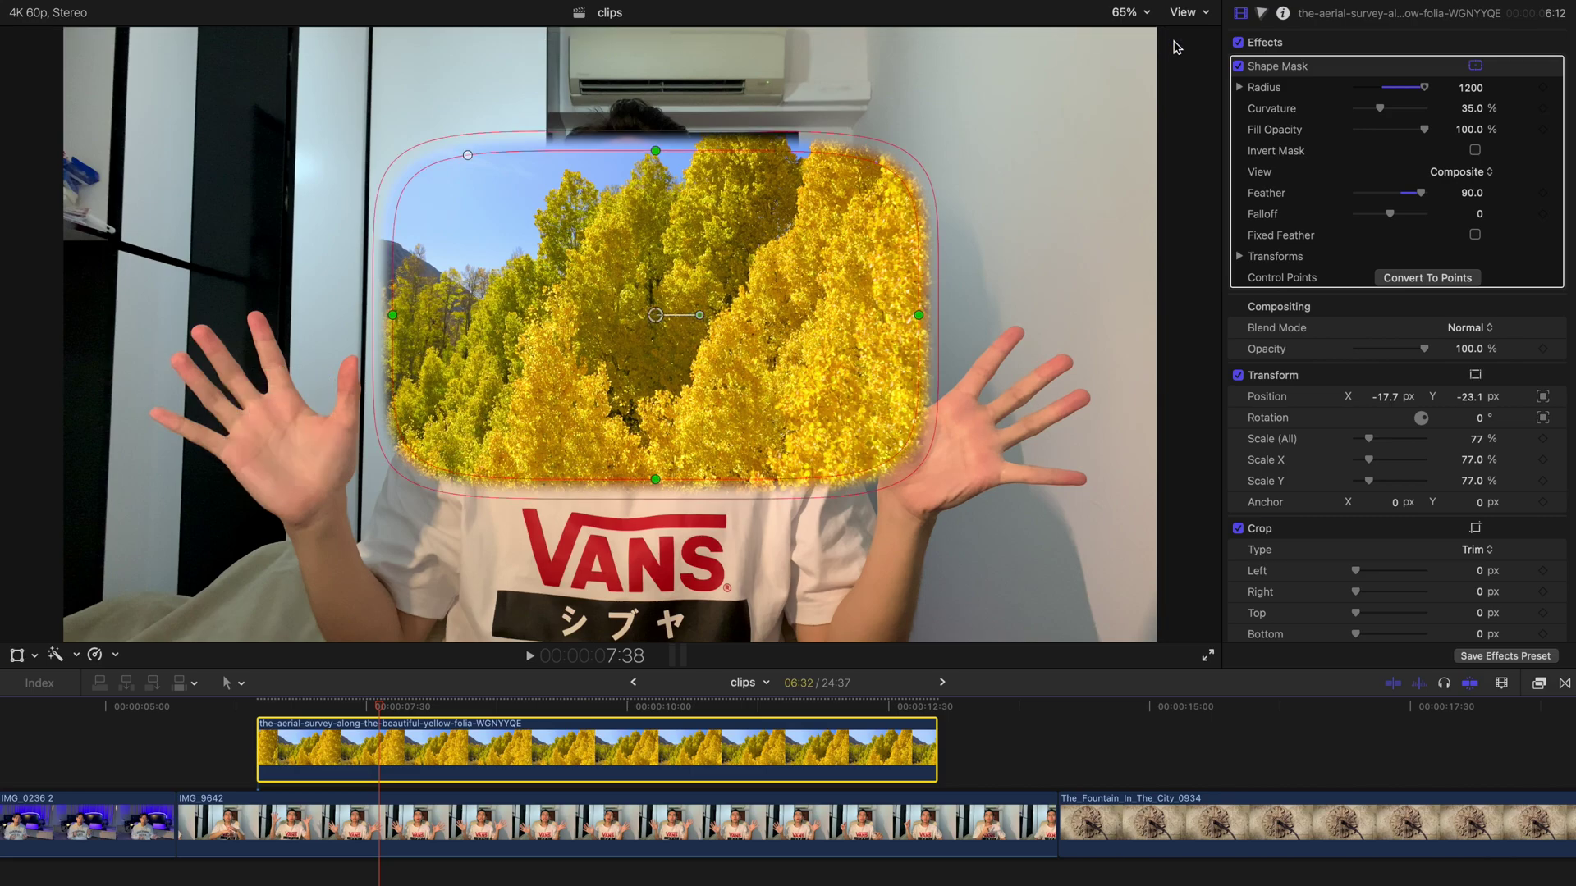
left_click(189, 711)
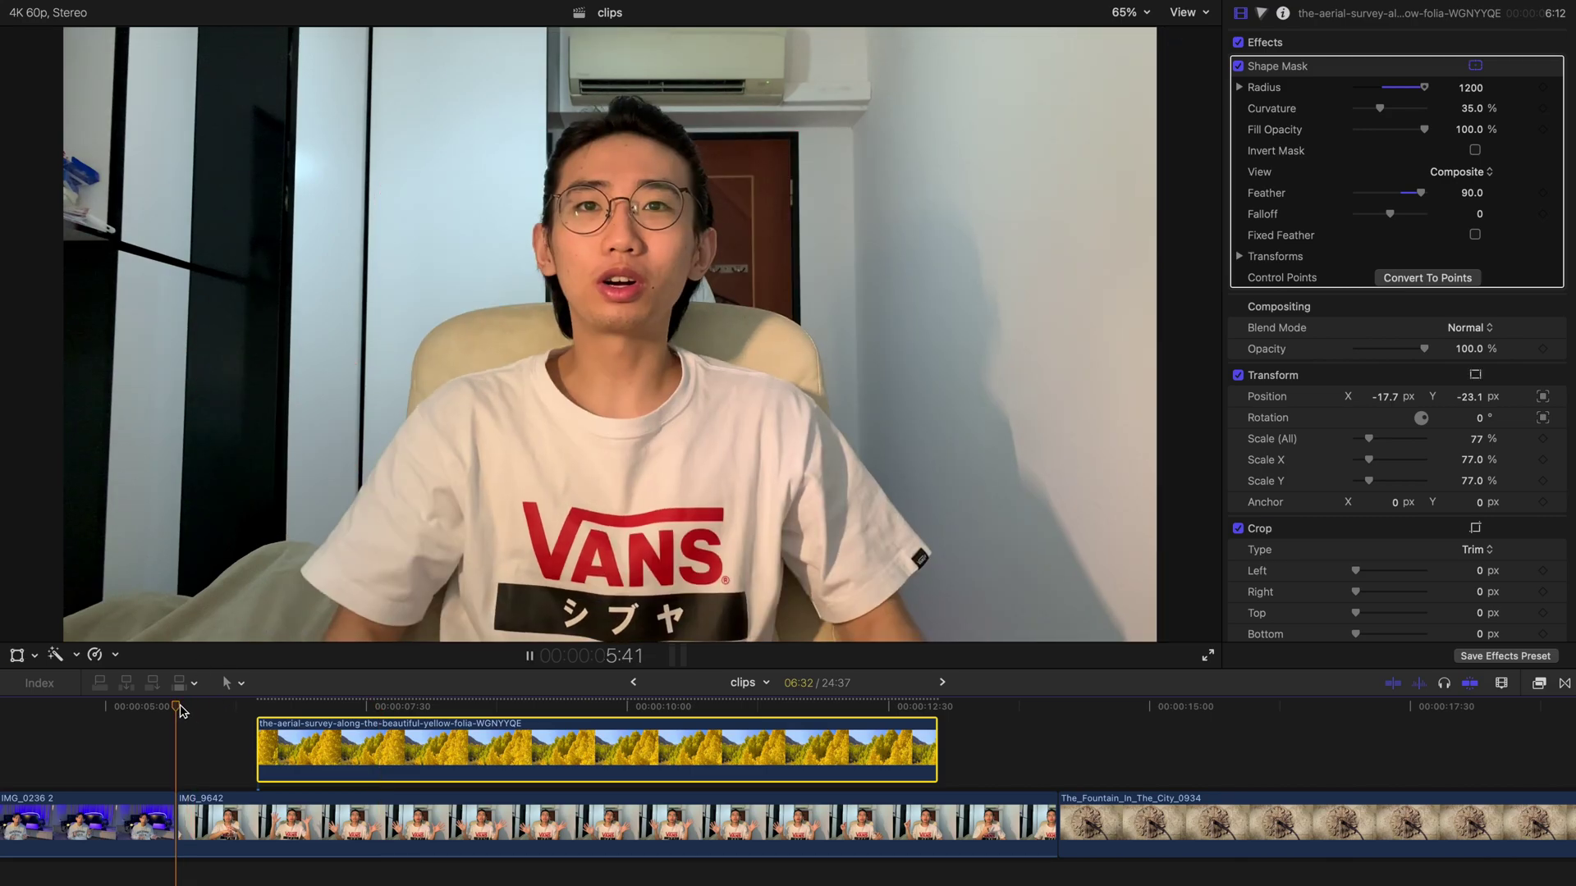
key("space")
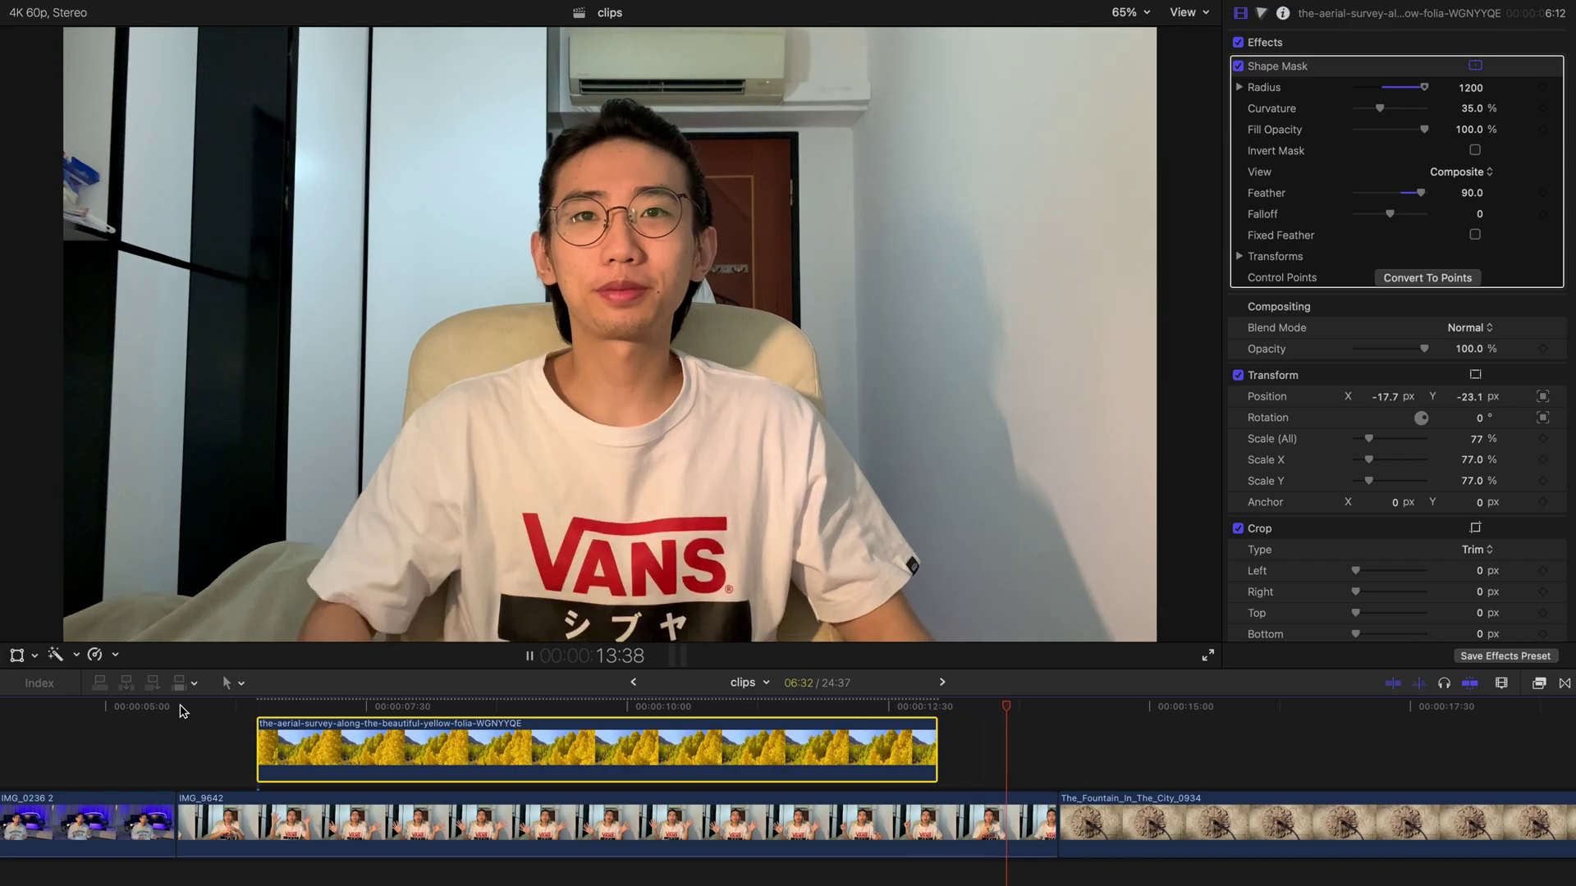
key("space")
left_click(641, 708)
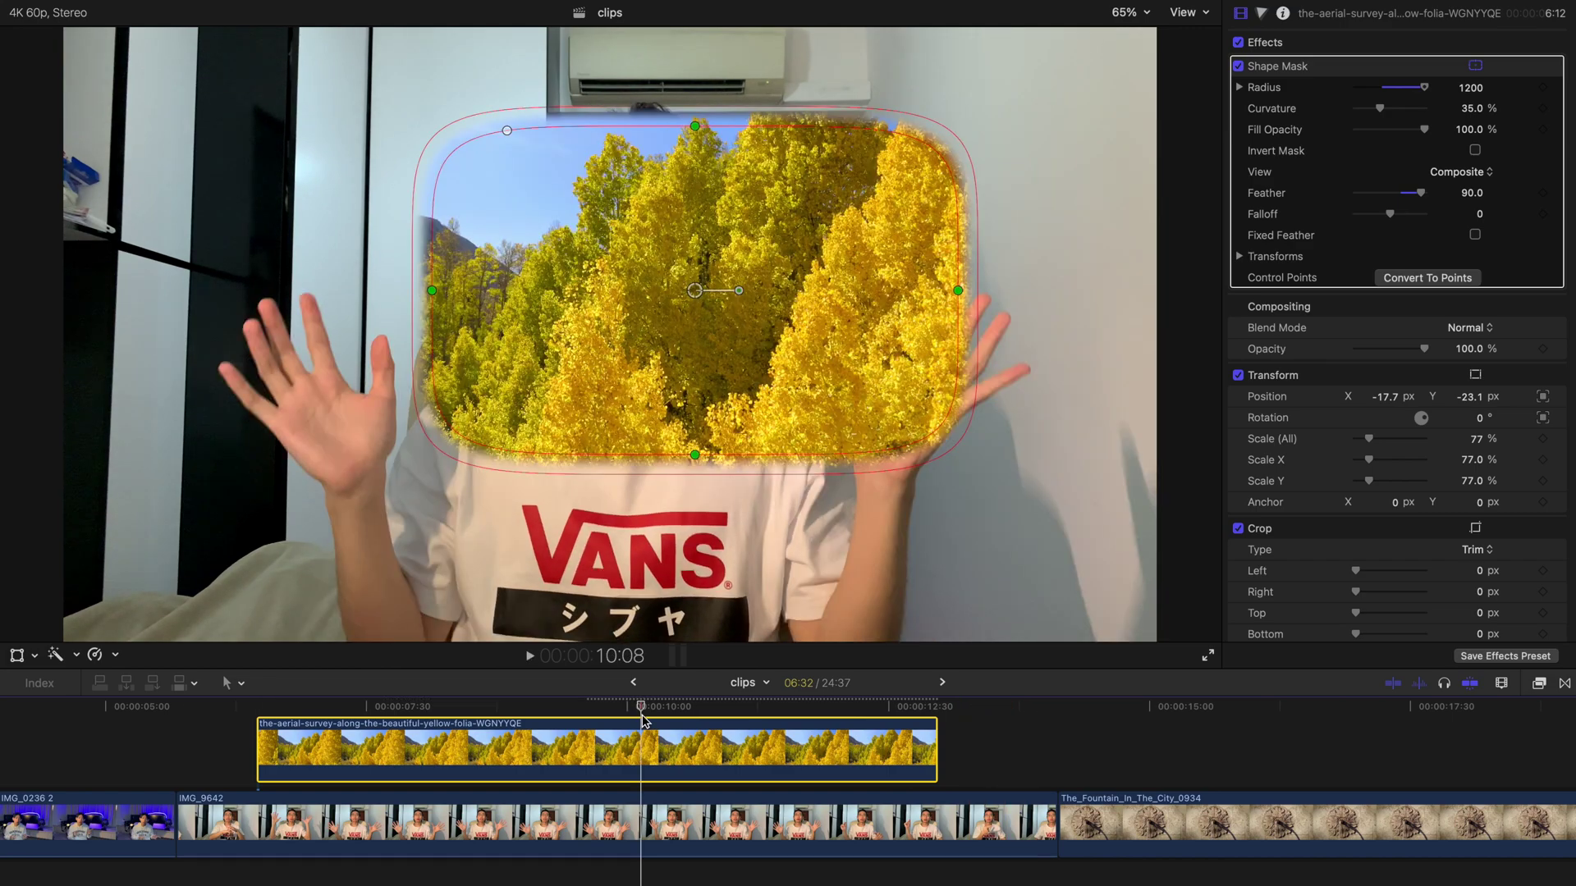